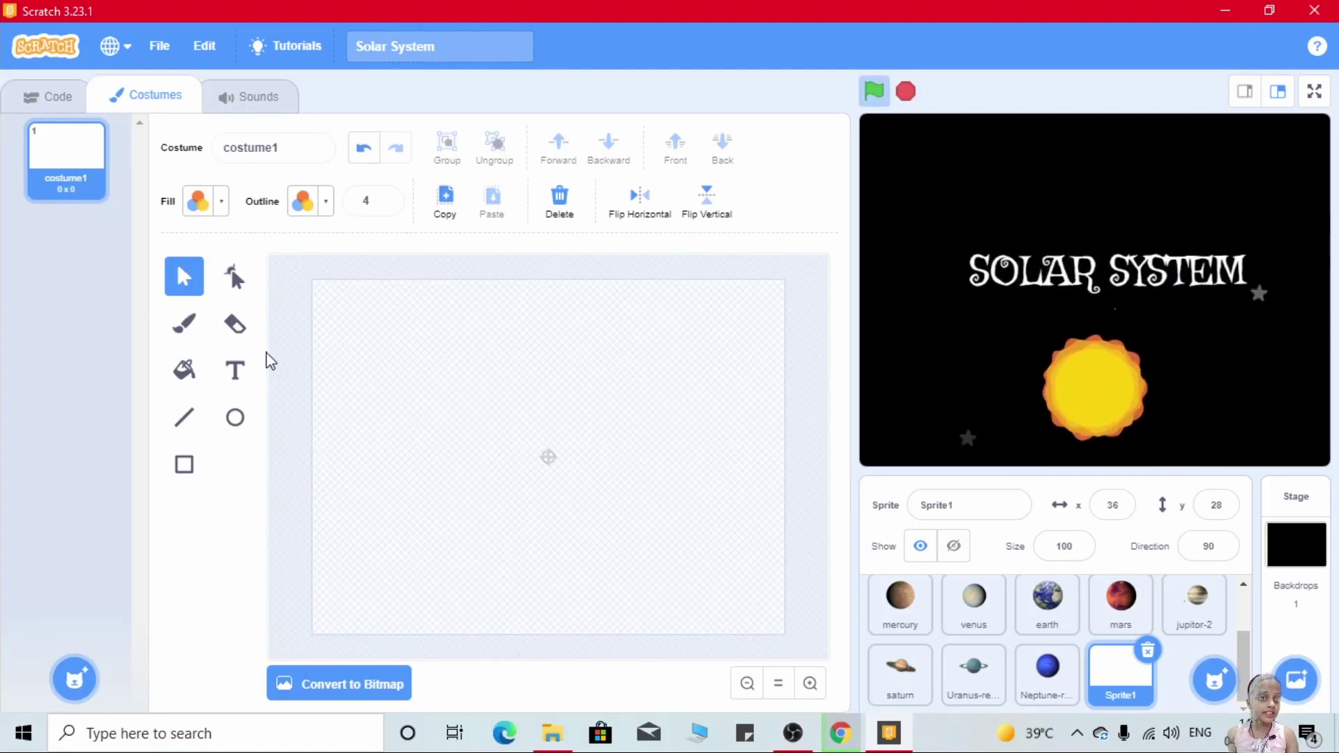
# Set up the Circle tool with no fill and a solid black outline
pyautogui.click(236, 424)
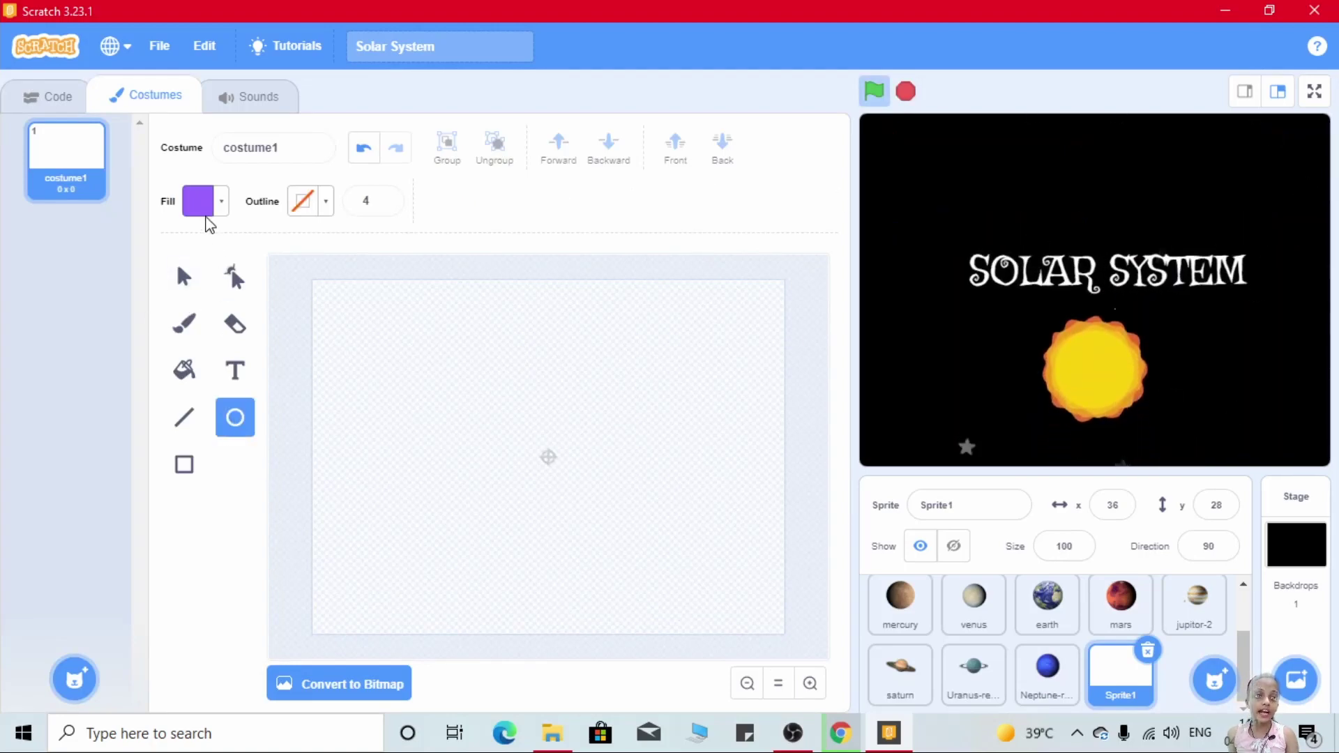
pyautogui.click(221, 204)
pyautogui.click(140, 461)
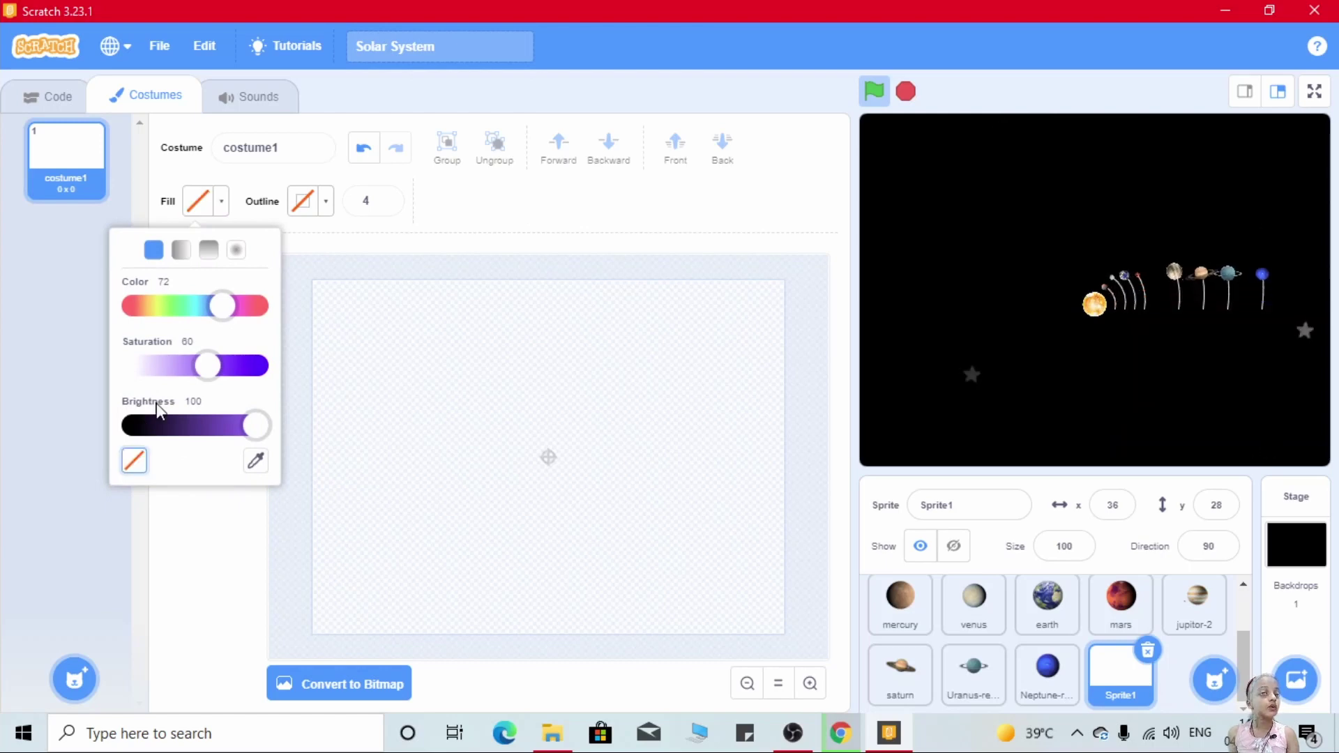
pyautogui.click(352, 378)
pyautogui.click(325, 205)
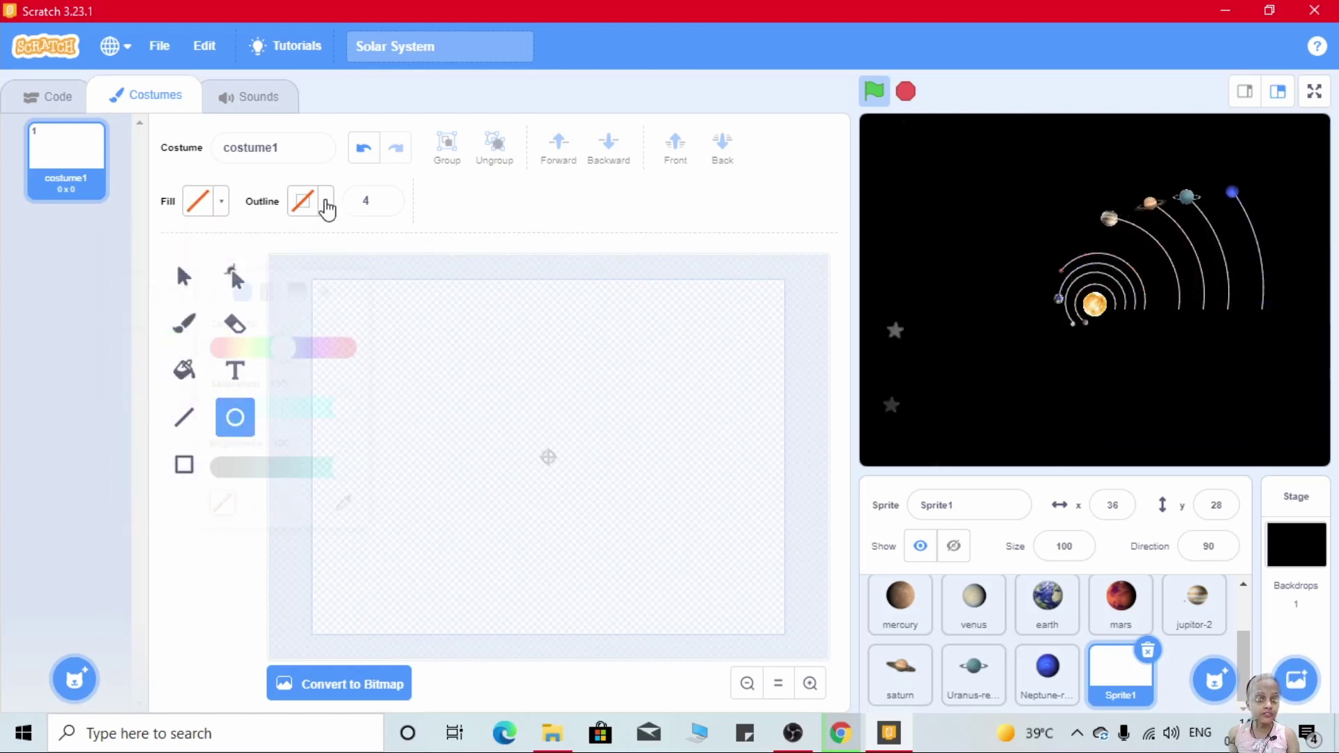
pyautogui.moveTo(352, 424); pyautogui.dragTo(222, 413)
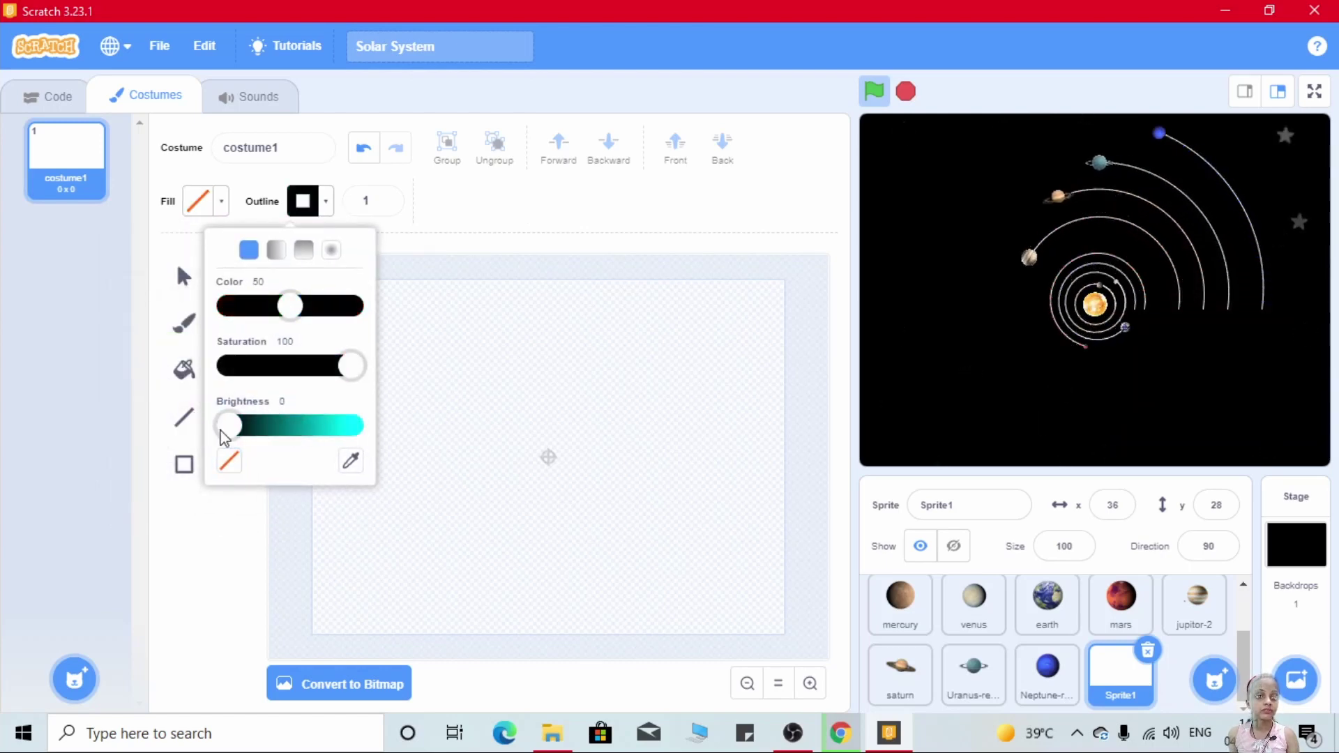
pyautogui.click(470, 572)
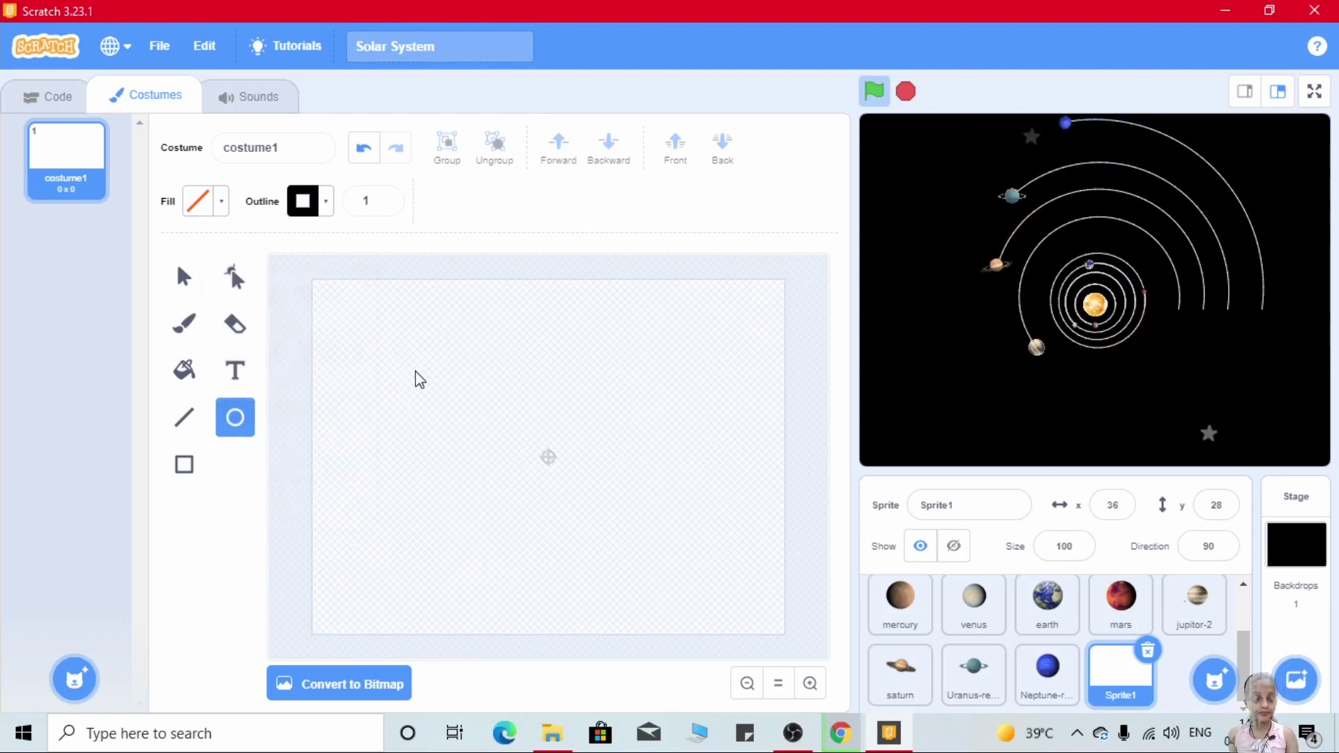
# Draw a large circle outline and a smaller one centred inside it
pyautogui.moveTo(417, 331)
pyautogui.mouseDown()
pyautogui.moveTo(660, 555)
pyautogui.moveTo(629, 525)
pyautogui.mouseUp()
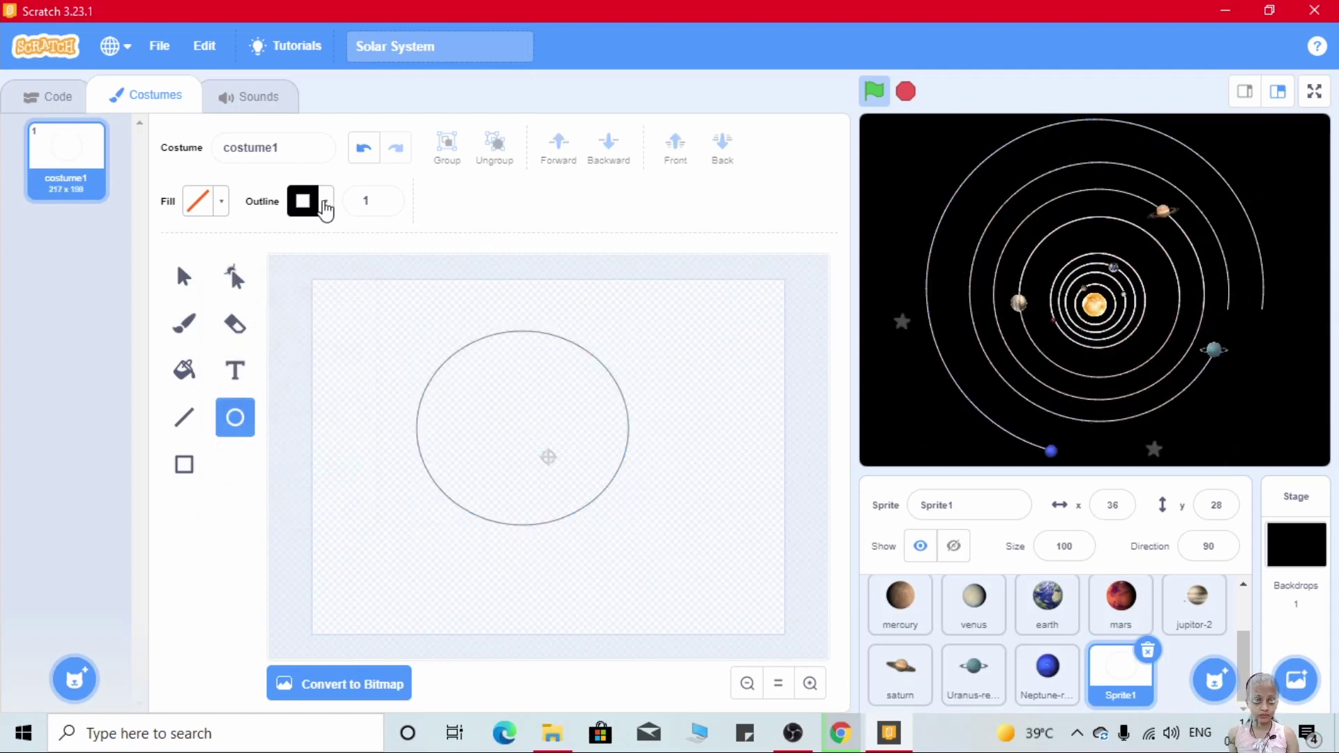
pyautogui.moveTo(488, 374); pyautogui.dragTo(604, 488)
pyautogui.moveTo(531, 427)
pyautogui.mouseDown()
pyautogui.moveTo(505, 426)
pyautogui.moveTo(601, 432)
pyautogui.mouseUp()
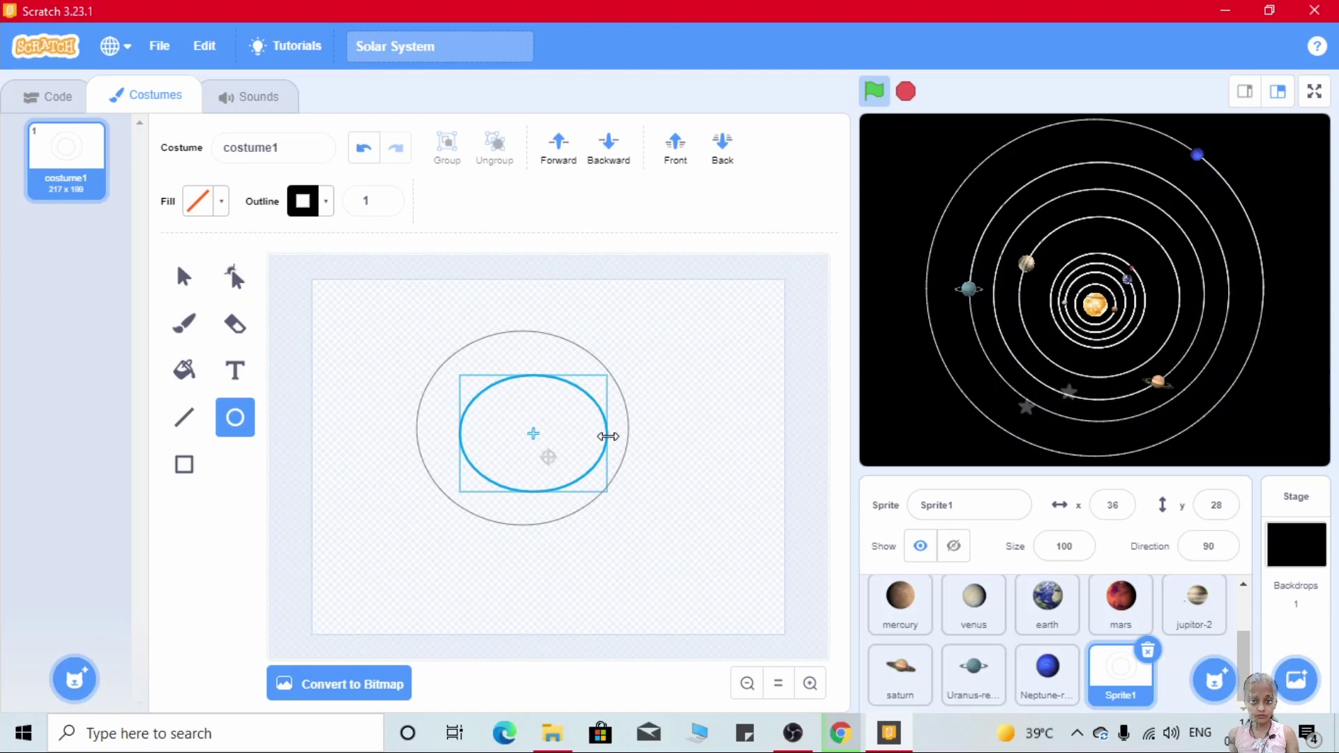
pyautogui.moveTo(458, 432); pyautogui.dragTo(441, 430)
pyautogui.moveTo(520, 374); pyautogui.dragTo(521, 356)
pyautogui.moveTo(521, 491); pyautogui.dragTo(522, 500)
pyautogui.click(676, 651)
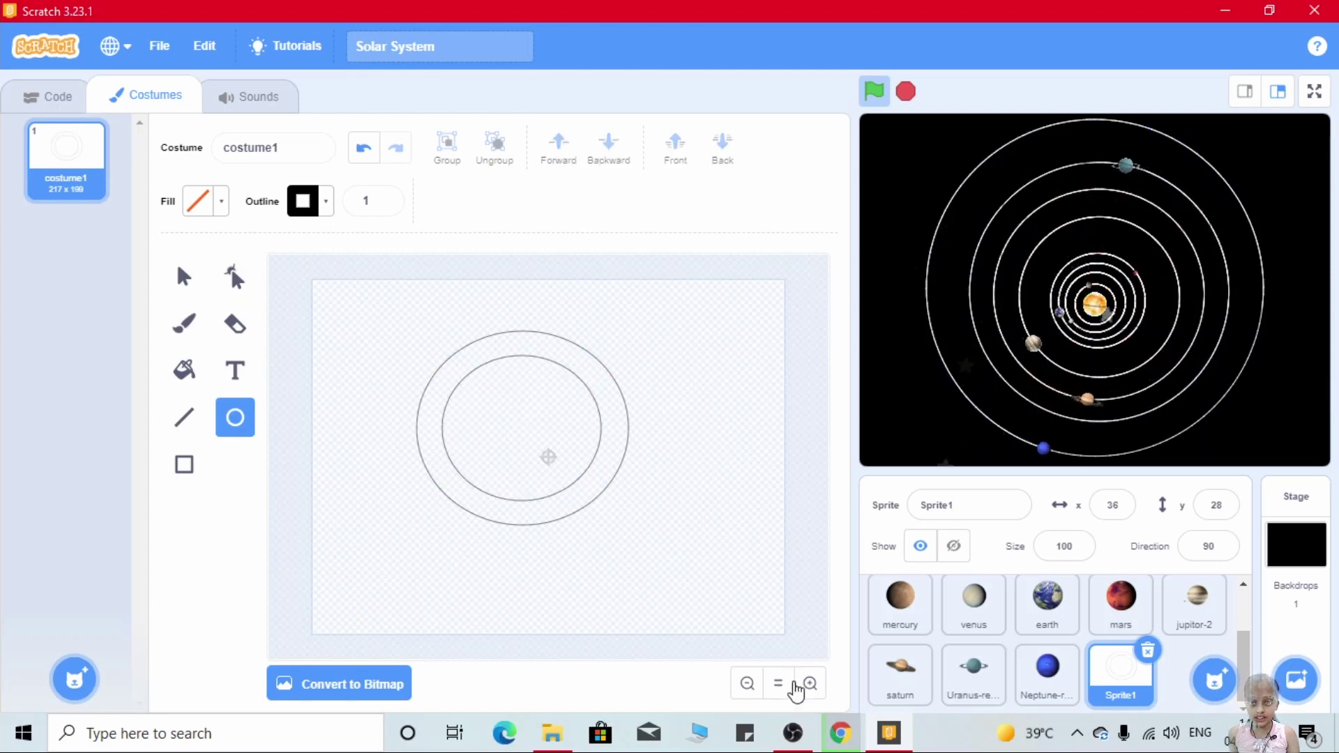
# Zoom in and draw a tiny white-filled circle between the two rings
pyautogui.click(811, 685)
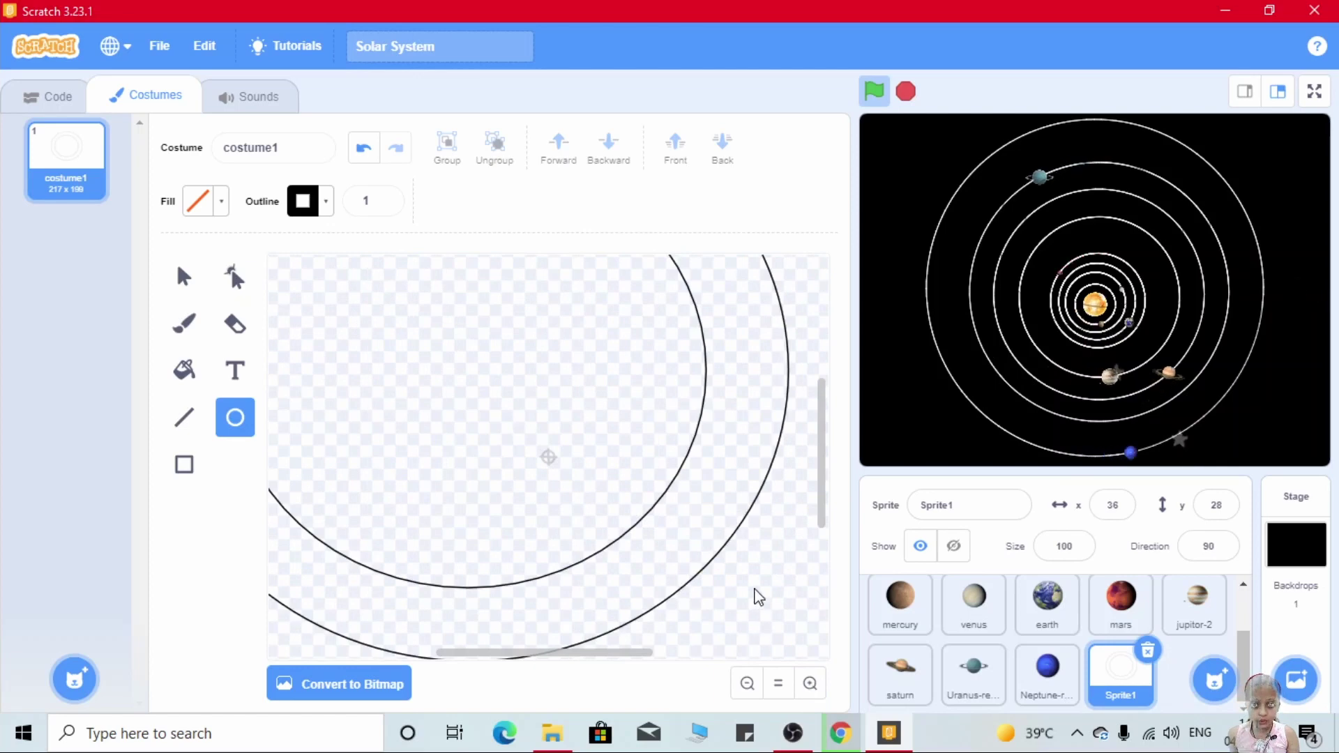
pyautogui.scroll(3, 758, 594)
pyautogui.scroll(-2, 758, 595)
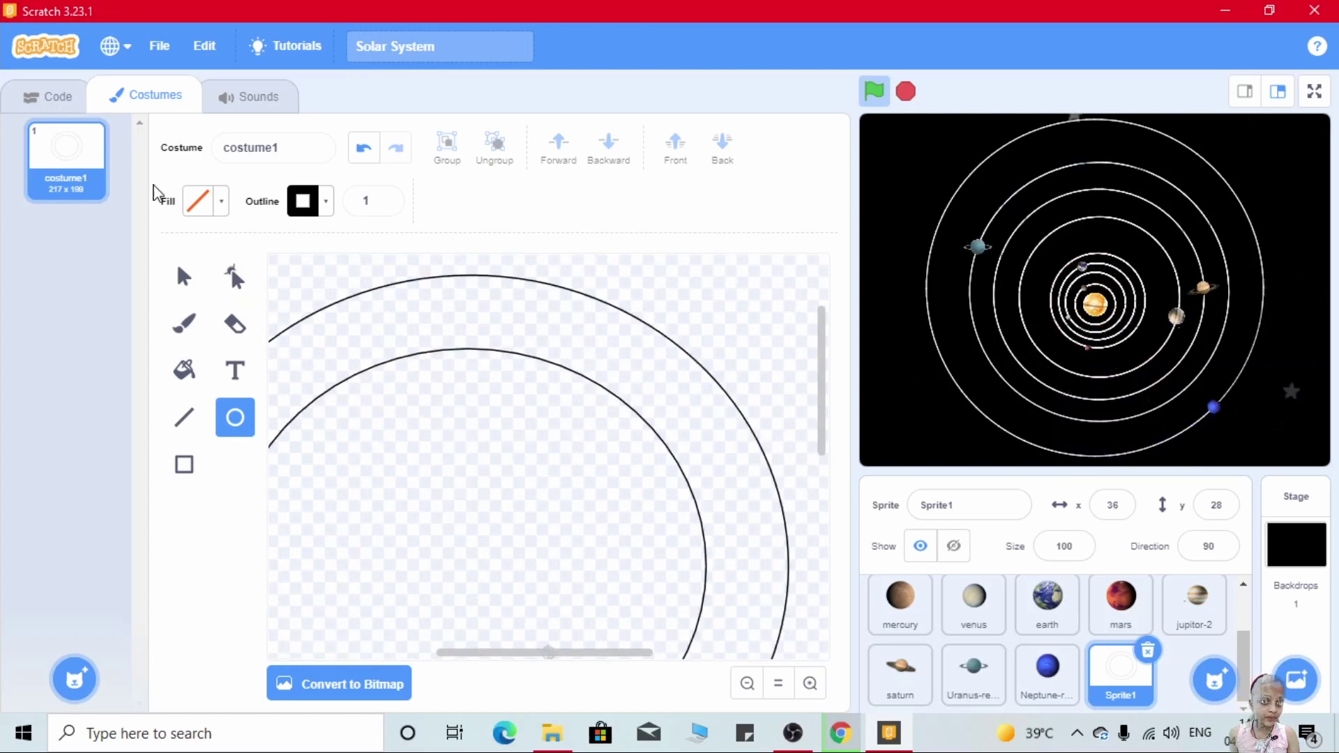
pyautogui.click(217, 205)
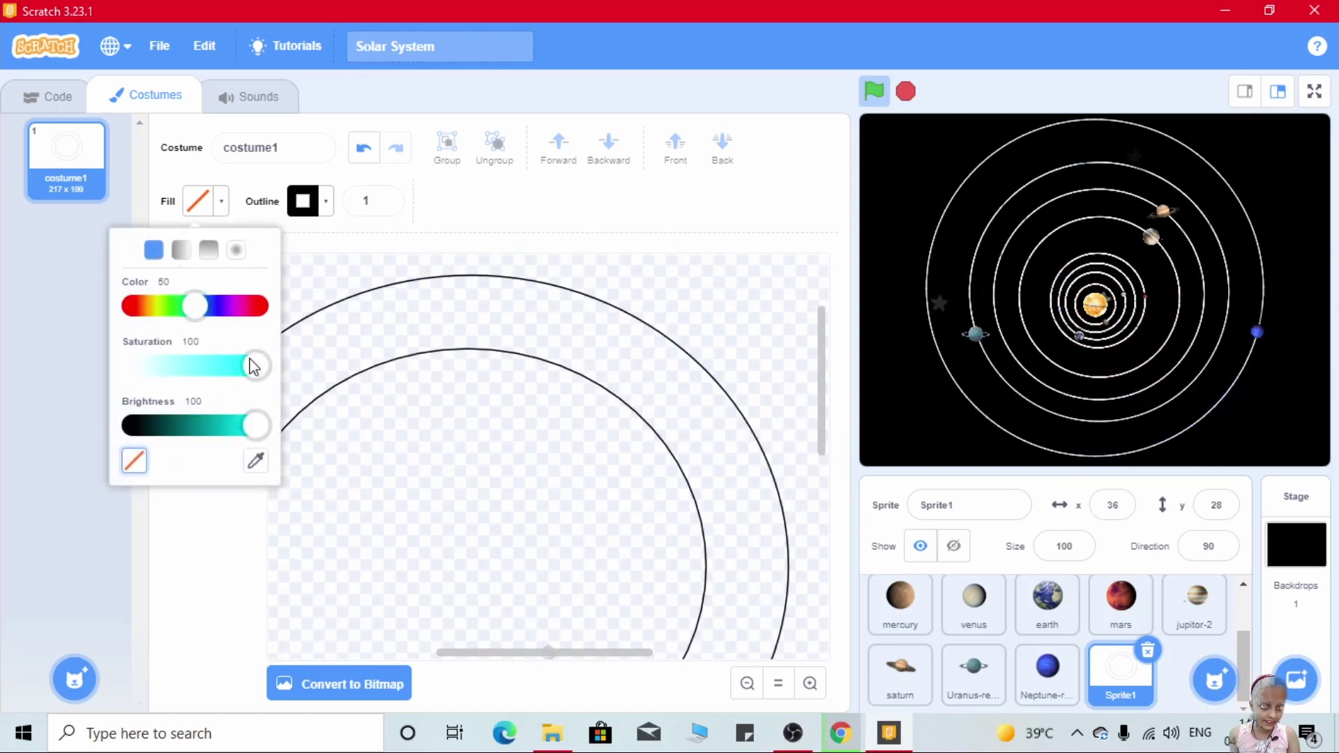
pyautogui.moveTo(254, 365); pyautogui.dragTo(78, 366)
pyautogui.click(301, 272)
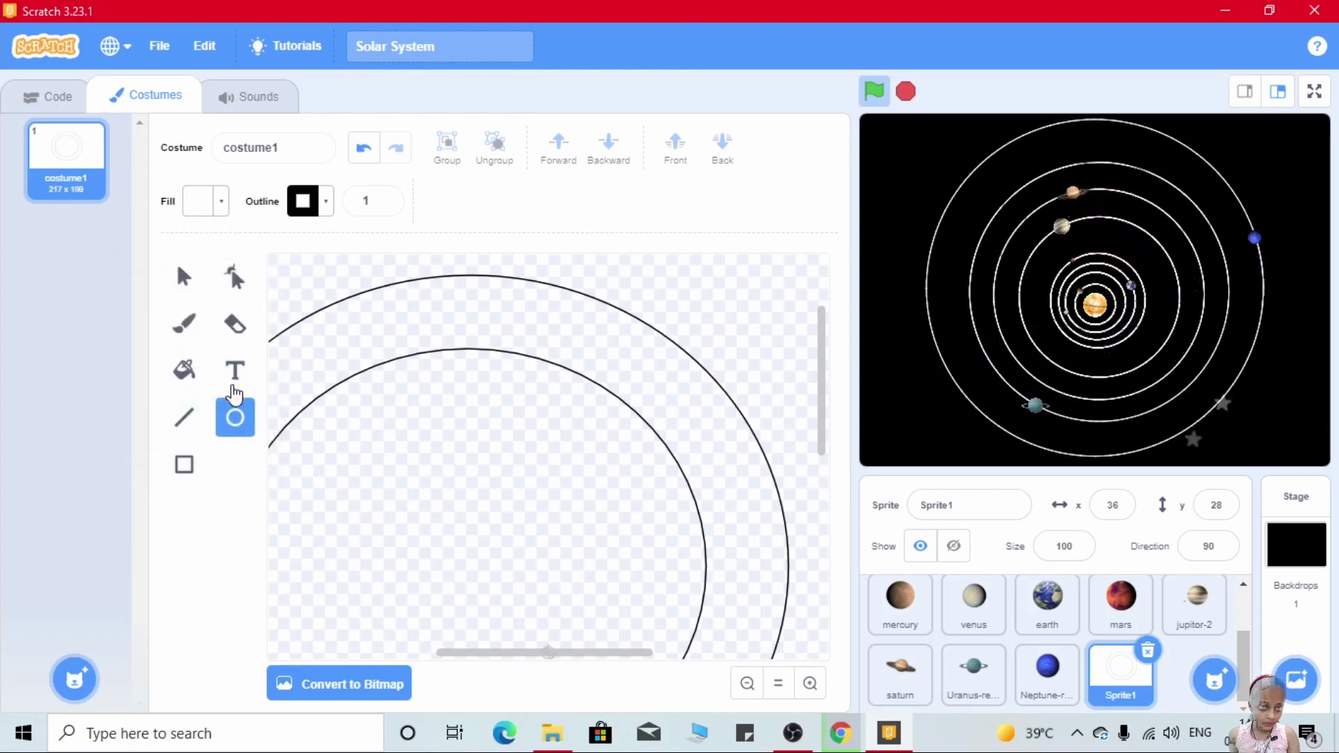
pyautogui.moveTo(328, 328)
pyautogui.mouseDown()
pyautogui.moveTo(360, 370)
pyautogui.moveTo(342, 346)
pyautogui.mouseUp()
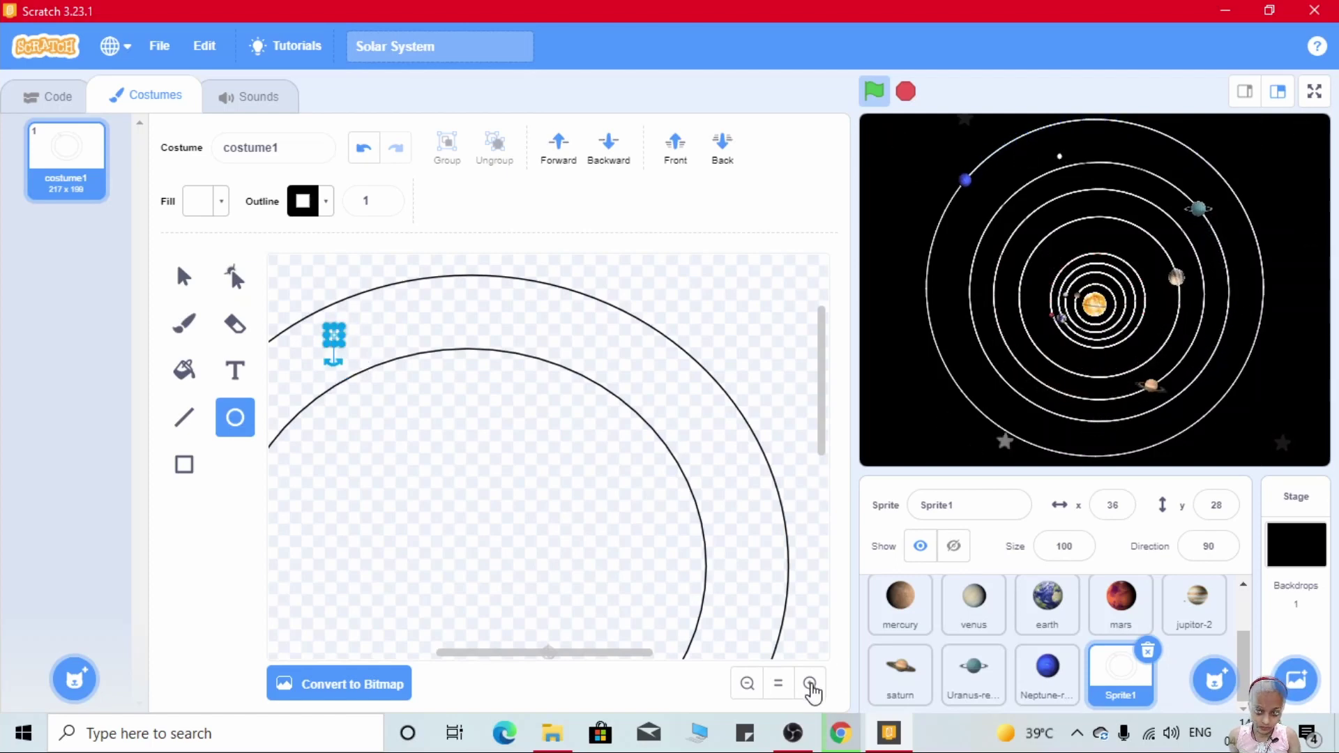
# Reshape the tiny circle into a bead by pulling its bottom point upward
pyautogui.click(810, 683)
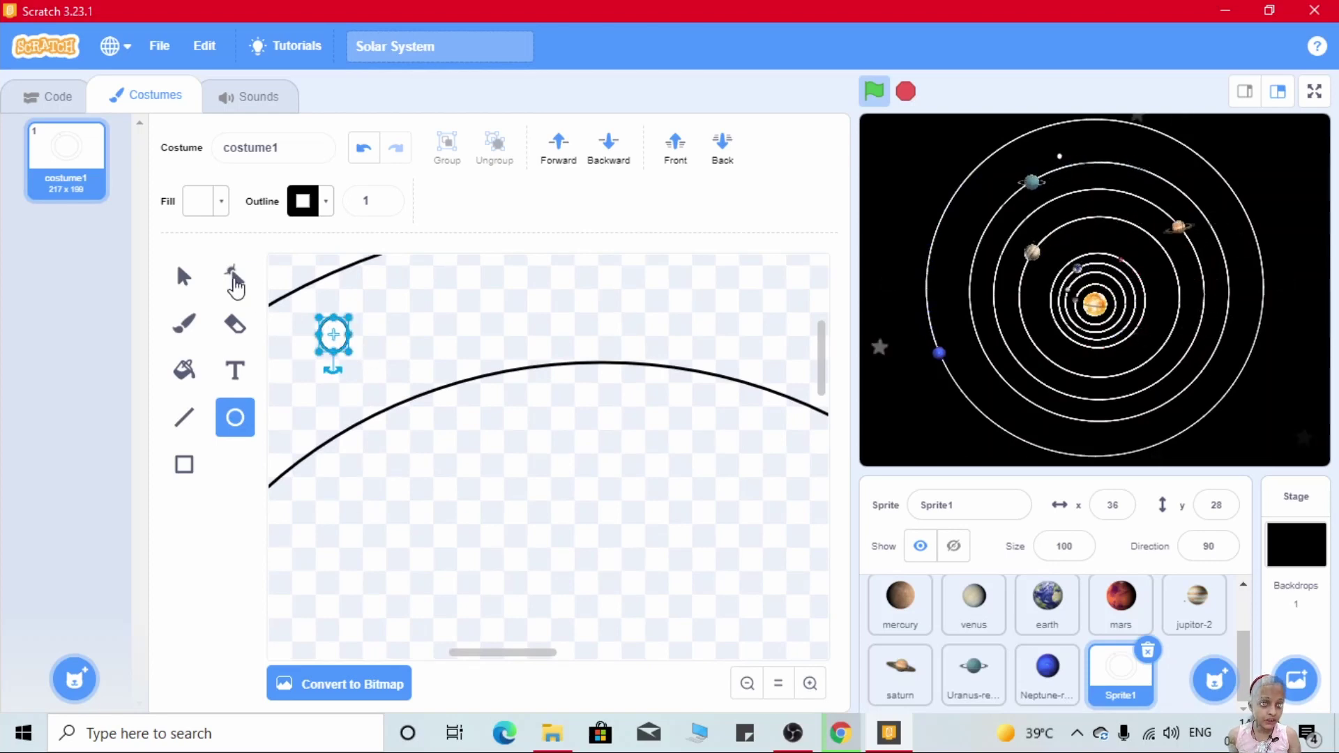
pyautogui.click(234, 277)
pyautogui.click(333, 353)
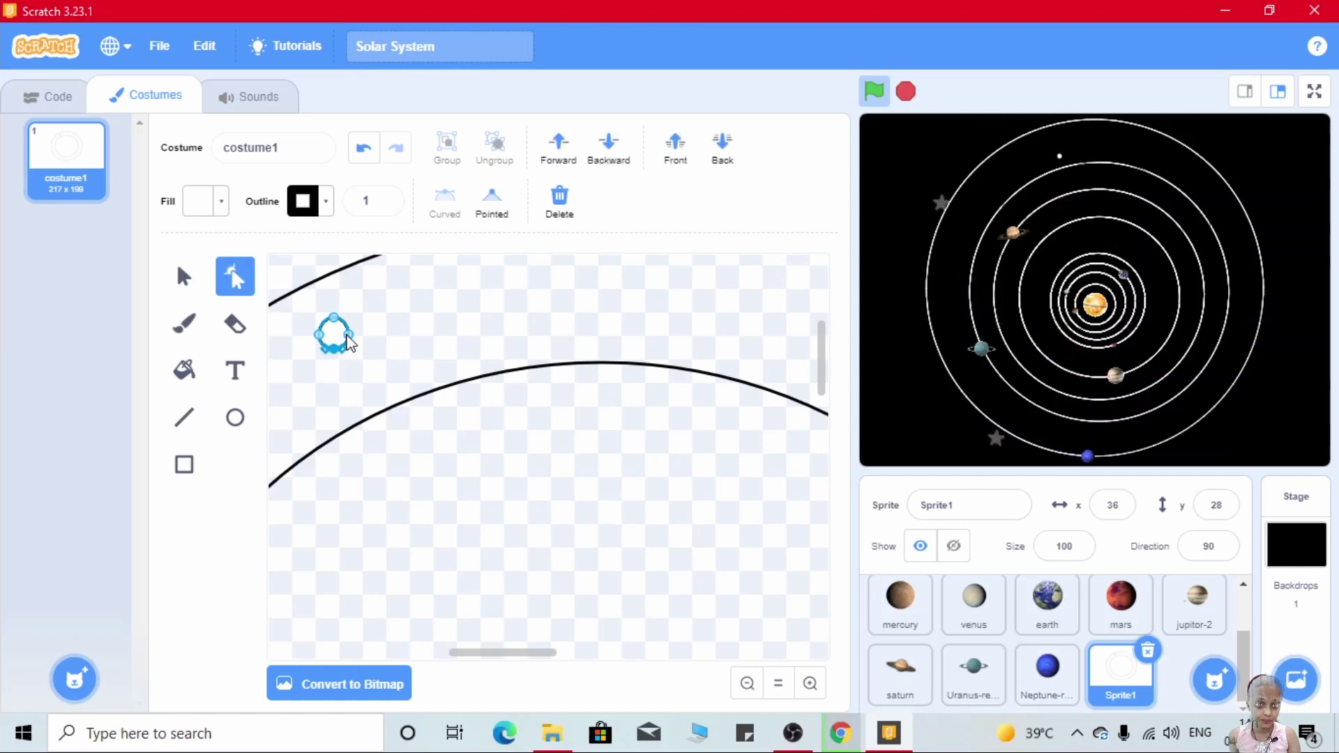
pyautogui.moveTo(334, 355)
pyautogui.mouseDown()
pyautogui.moveTo(325, 337)
pyautogui.moveTo(339, 342)
pyautogui.mouseUp()
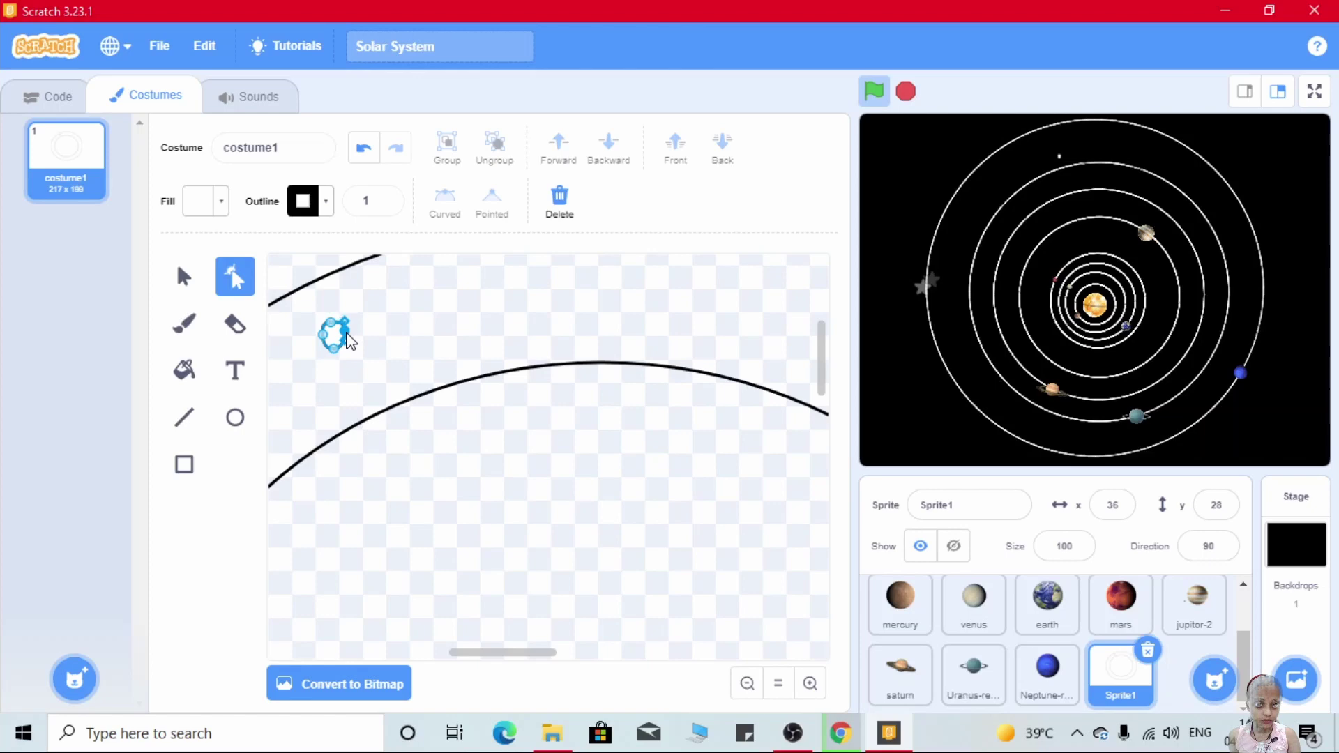
pyautogui.click(377, 348)
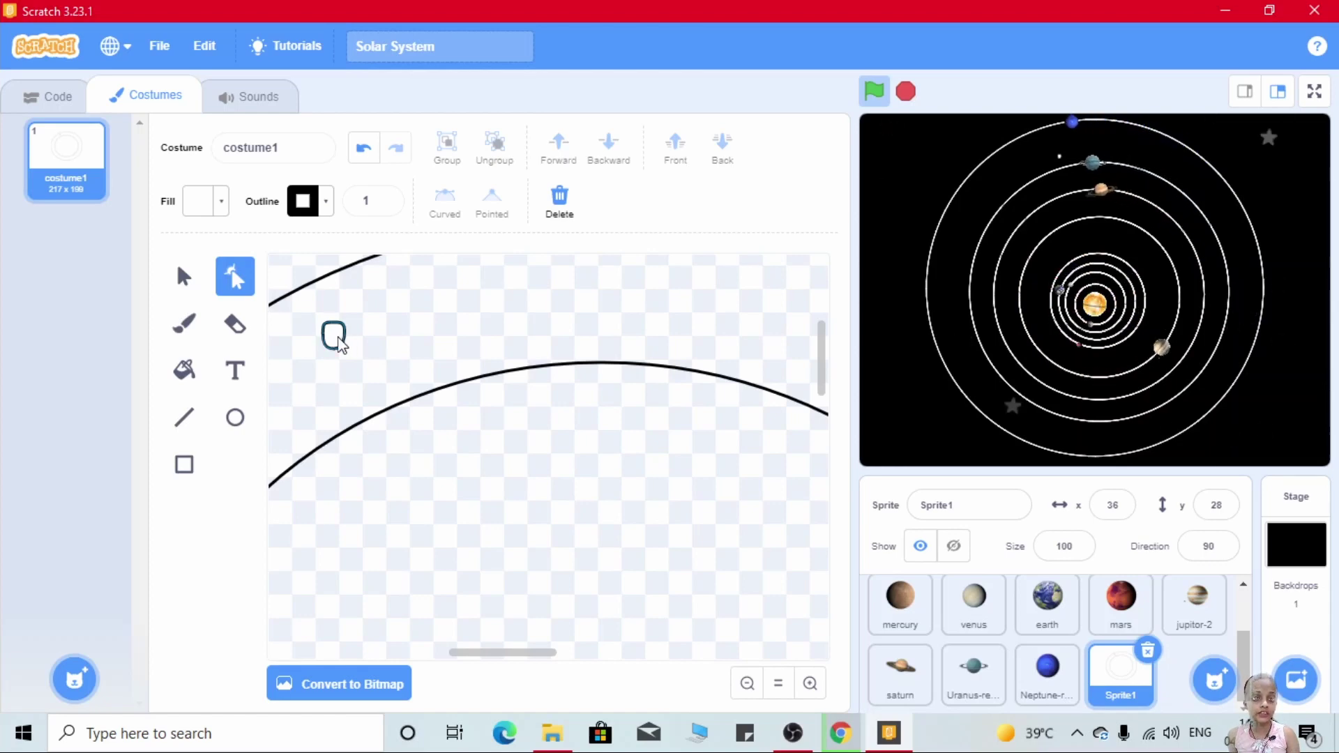
# Copy the bead and place a reshaped duplicate further along the ring
pyautogui.click(335, 336)
pyautogui.hotkey('ctrl', 'c')
pyautogui.hotkey('ctrl', 'v')
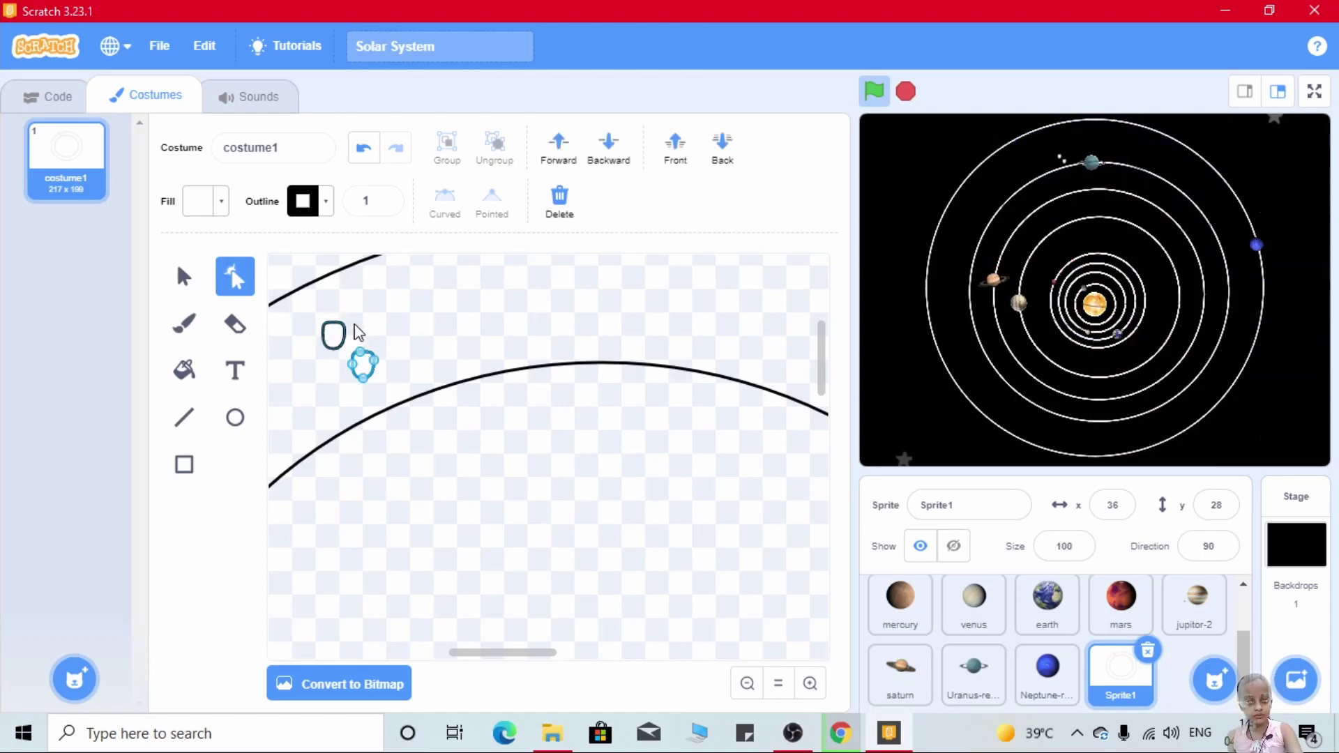
pyautogui.moveTo(363, 365); pyautogui.dragTo(450, 317)
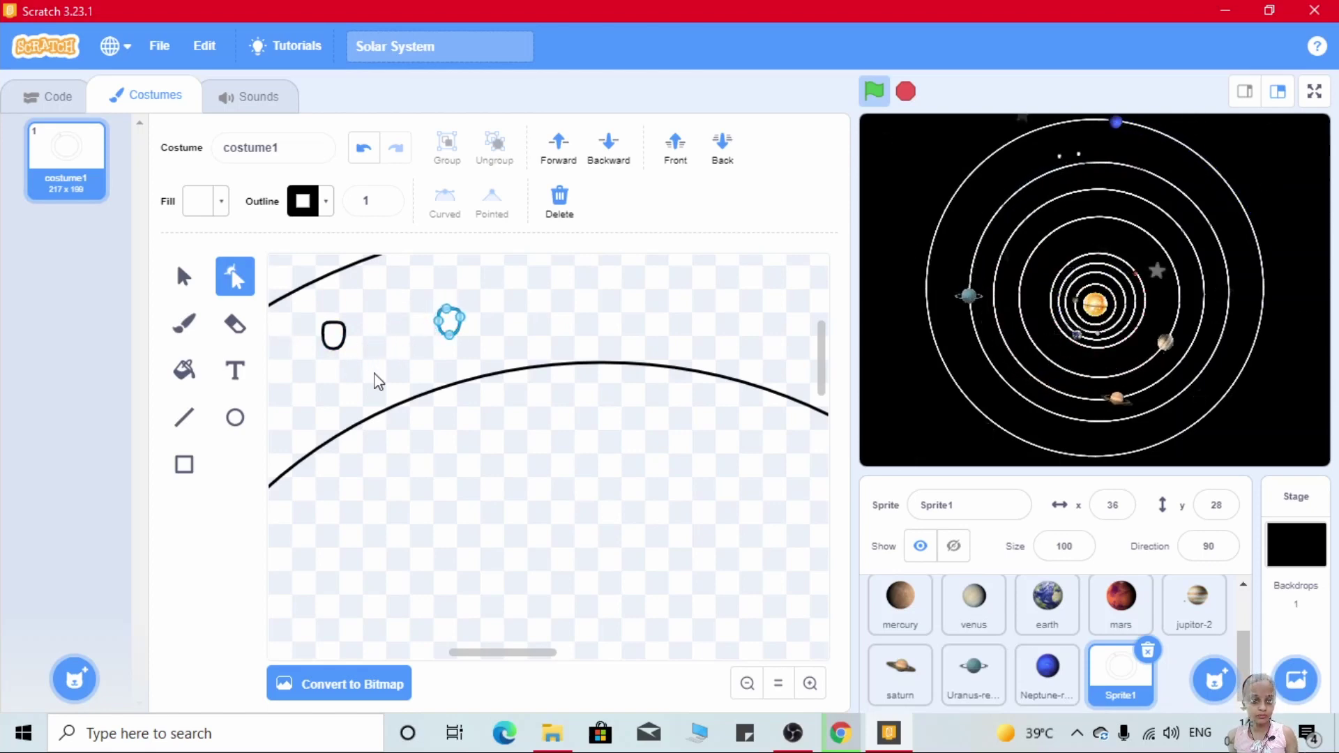
pyautogui.click(456, 323)
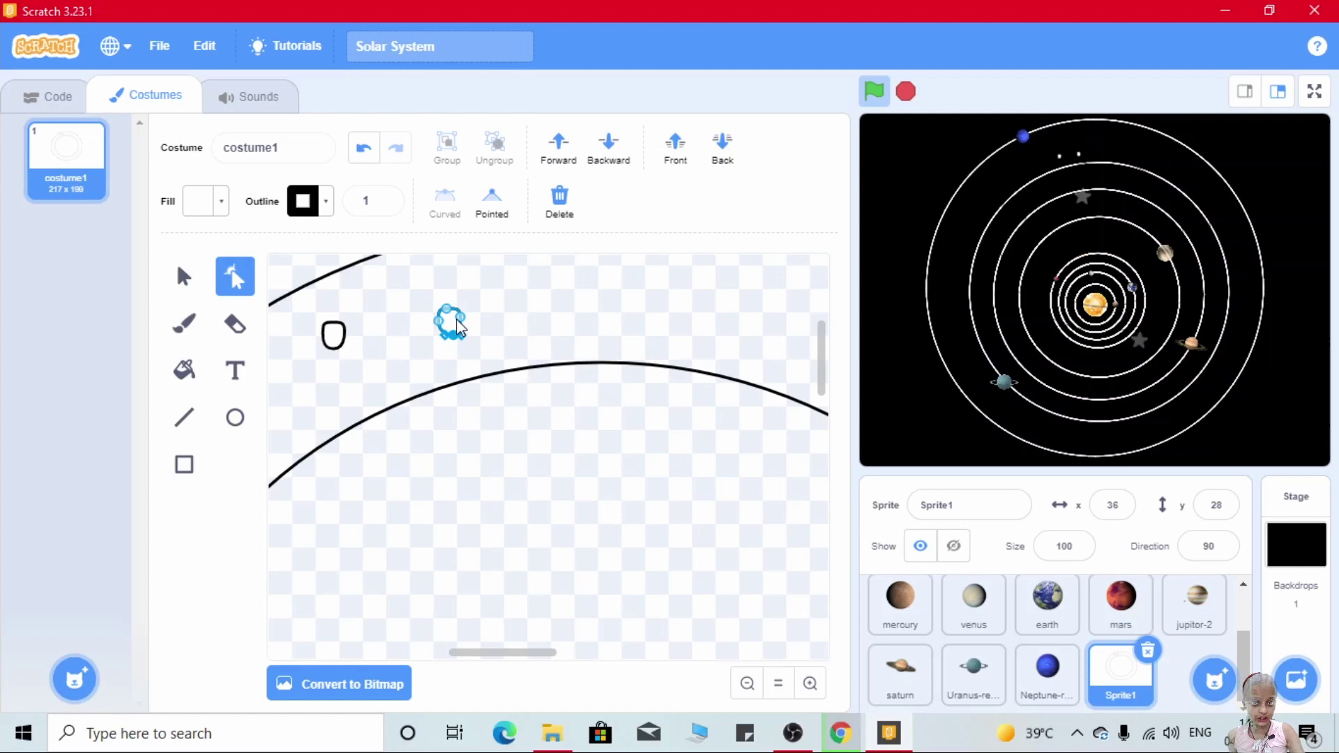
pyautogui.click(450, 335)
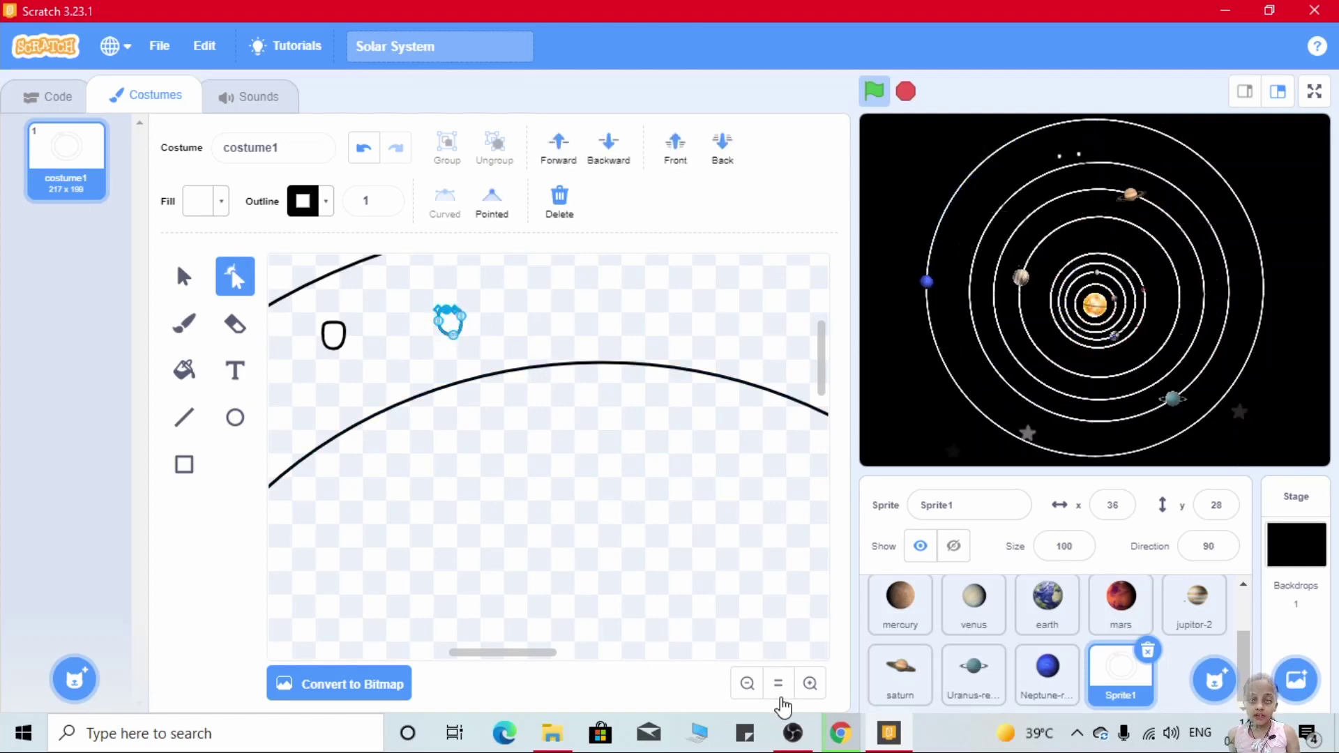
# Zoom back out, select every shape, and group the drawing
pyautogui.click(780, 683)
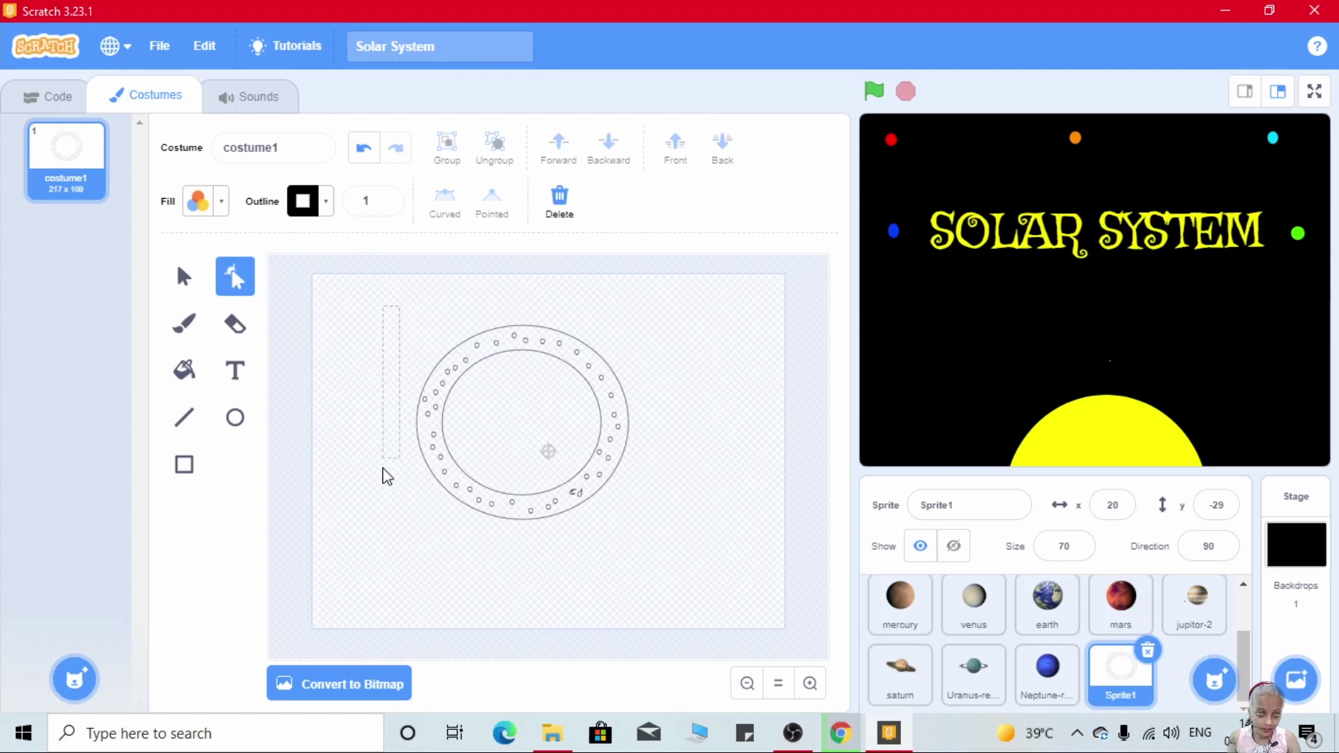
pyautogui.moveTo(653, 570); pyautogui.dragTo(677, 563)
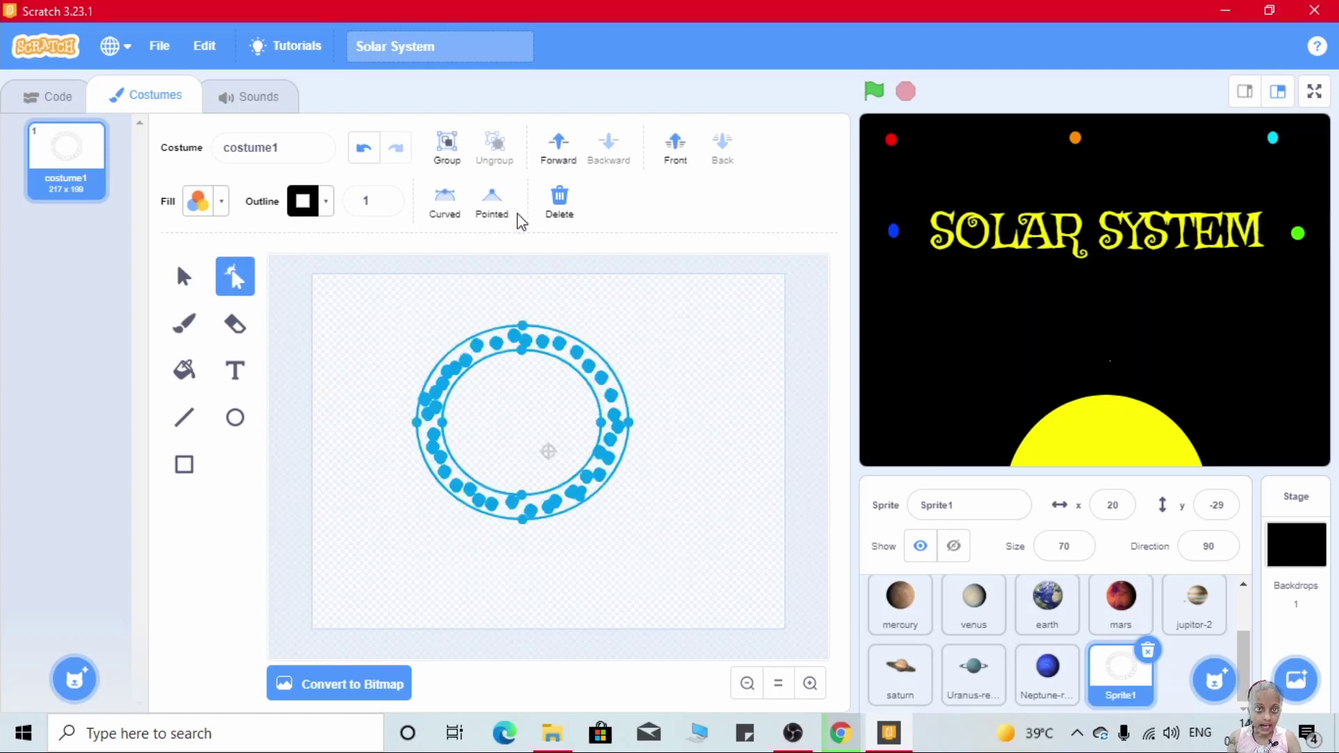
pyautogui.click(446, 149)
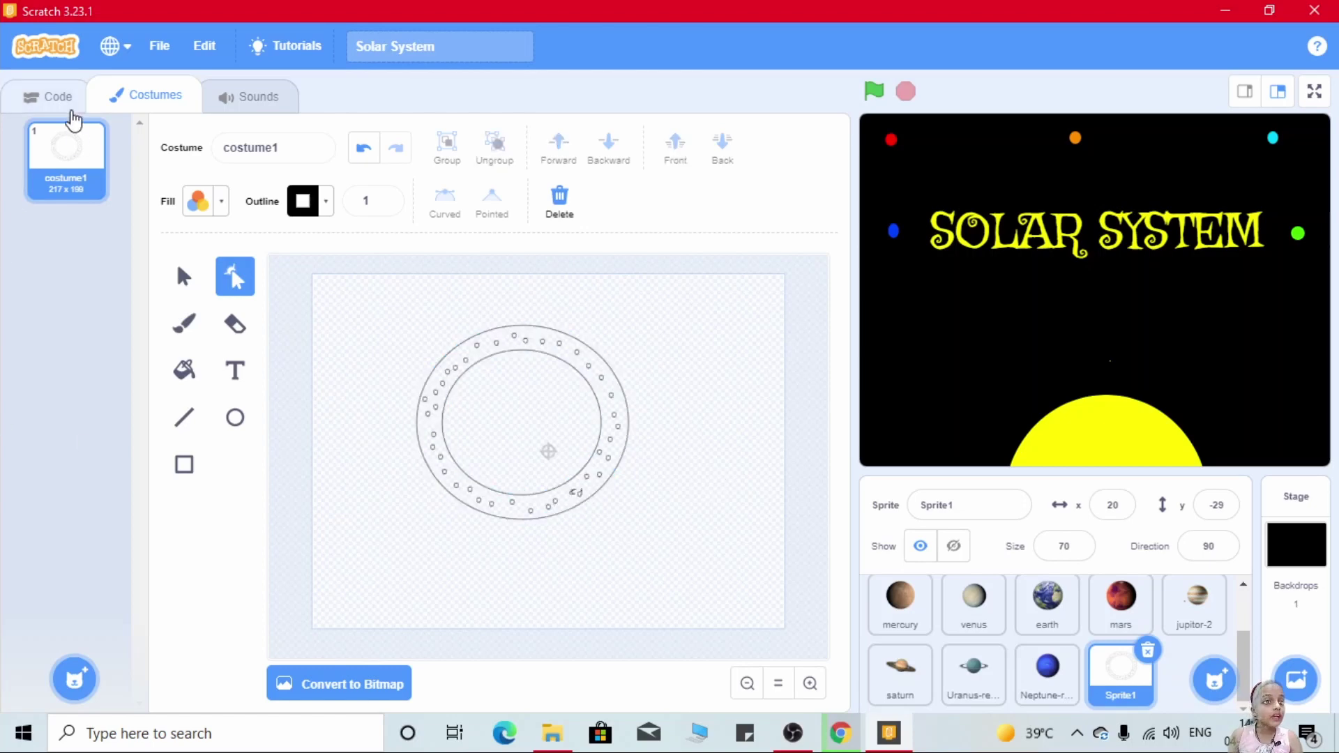
# Build a green-flag script: go to x 0, y -15, then set size to 70%
pyautogui.click(65, 101)
pyautogui.click(30, 264)
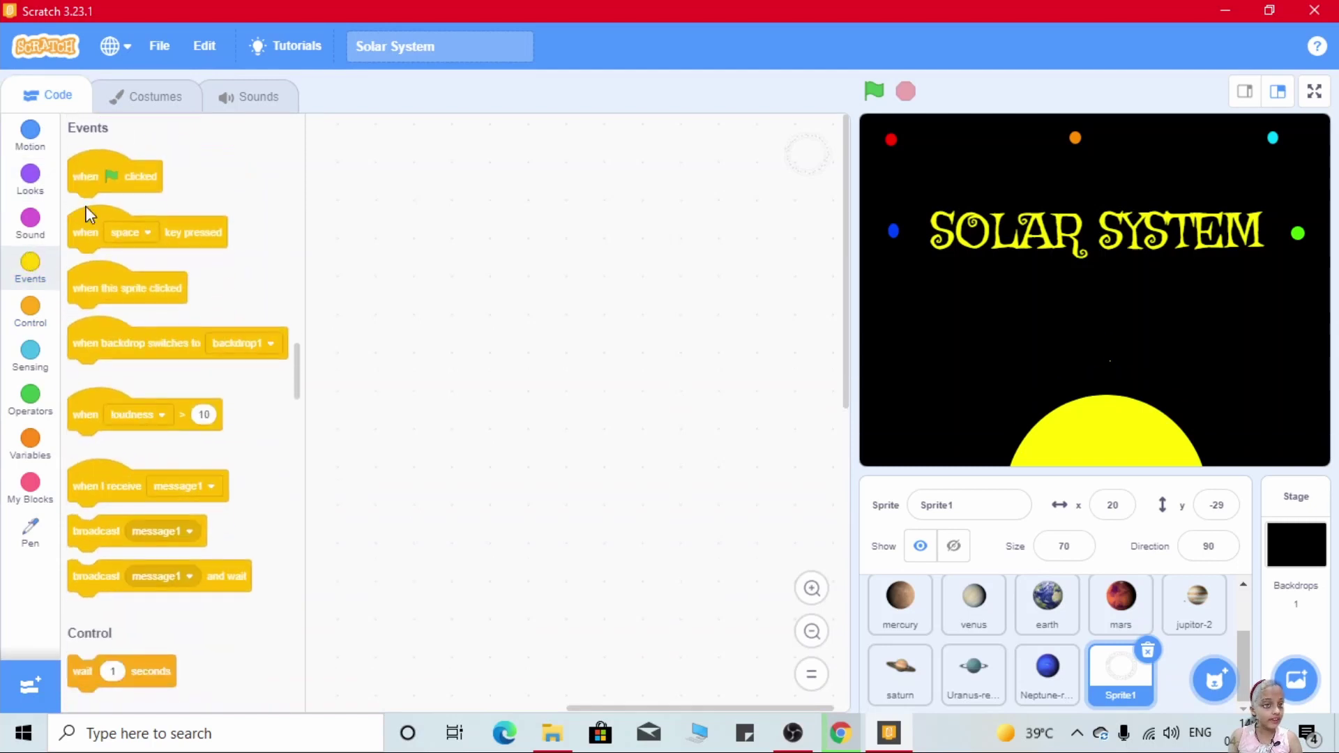
pyautogui.moveTo(105, 172)
pyautogui.mouseDown()
pyautogui.moveTo(159, 162)
pyautogui.moveTo(480, 259)
pyautogui.mouseUp()
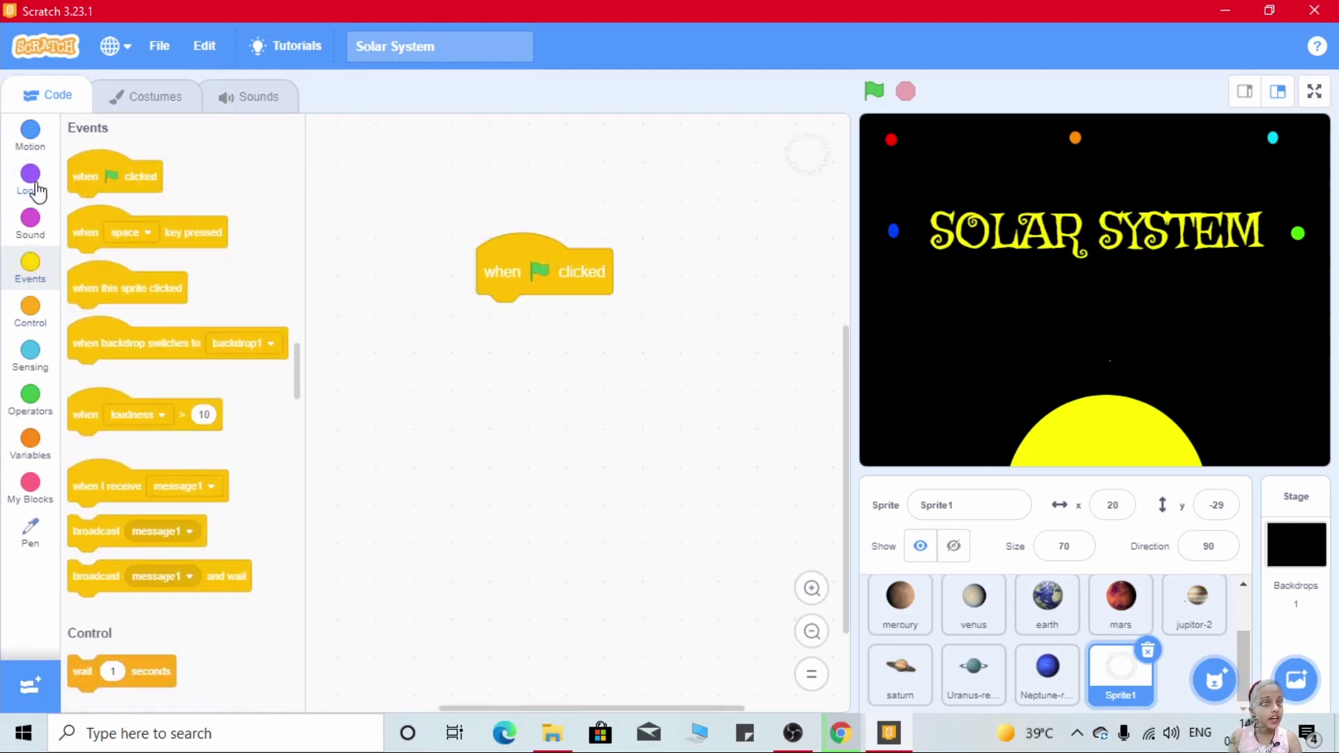
pyautogui.click(31, 134)
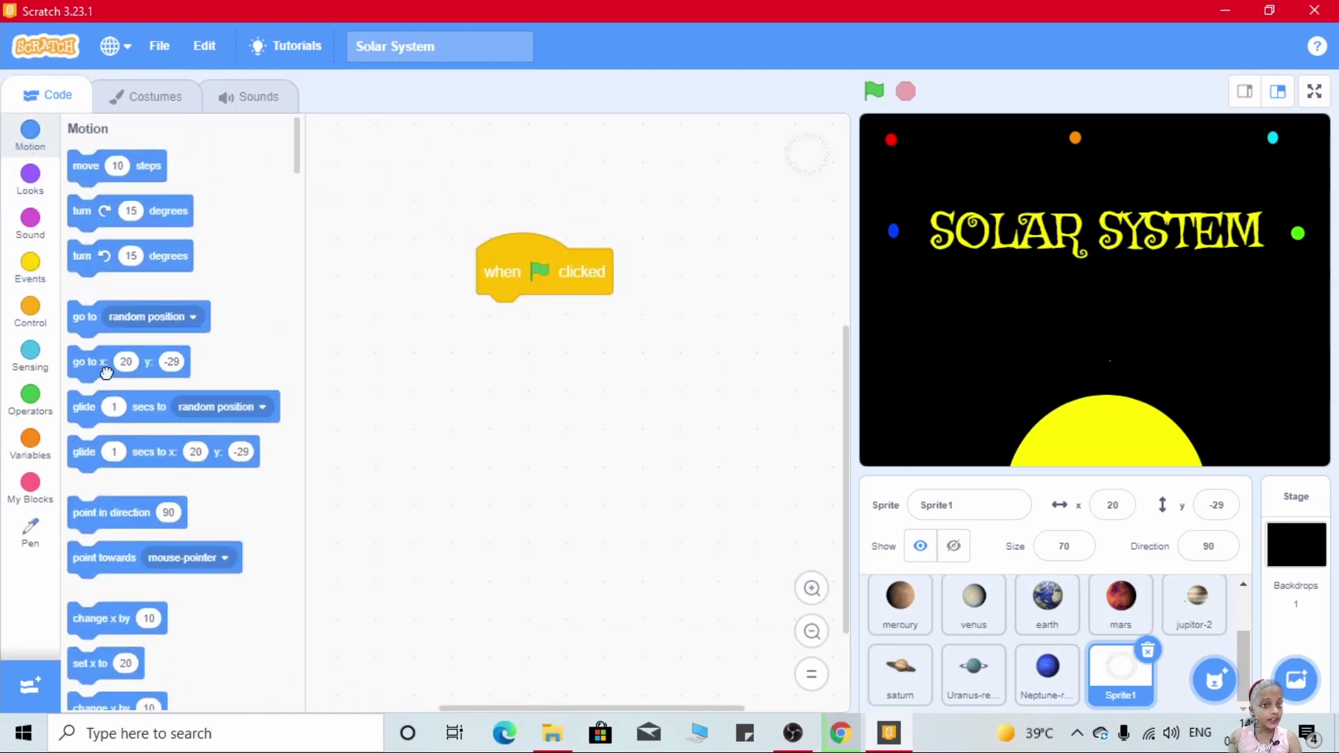
pyautogui.moveTo(106, 372); pyautogui.dragTo(541, 316)
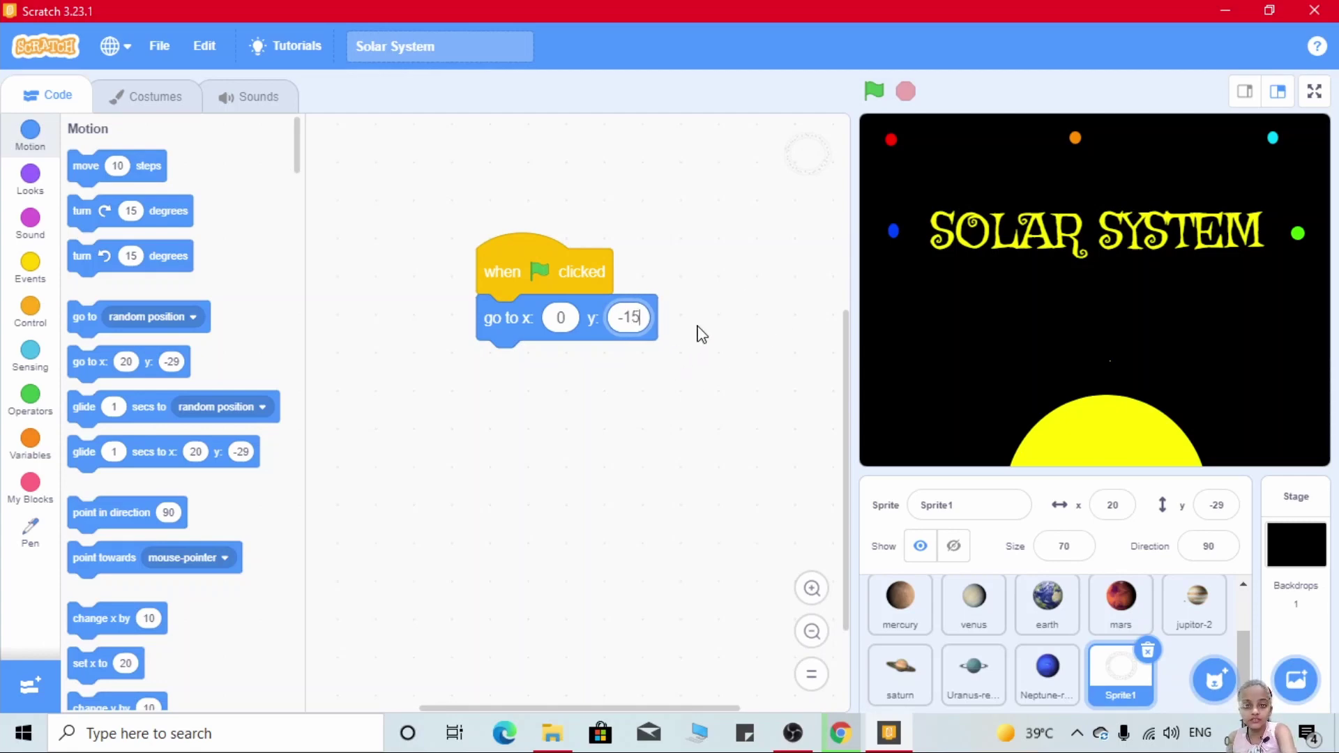
pyautogui.click(48, 197)
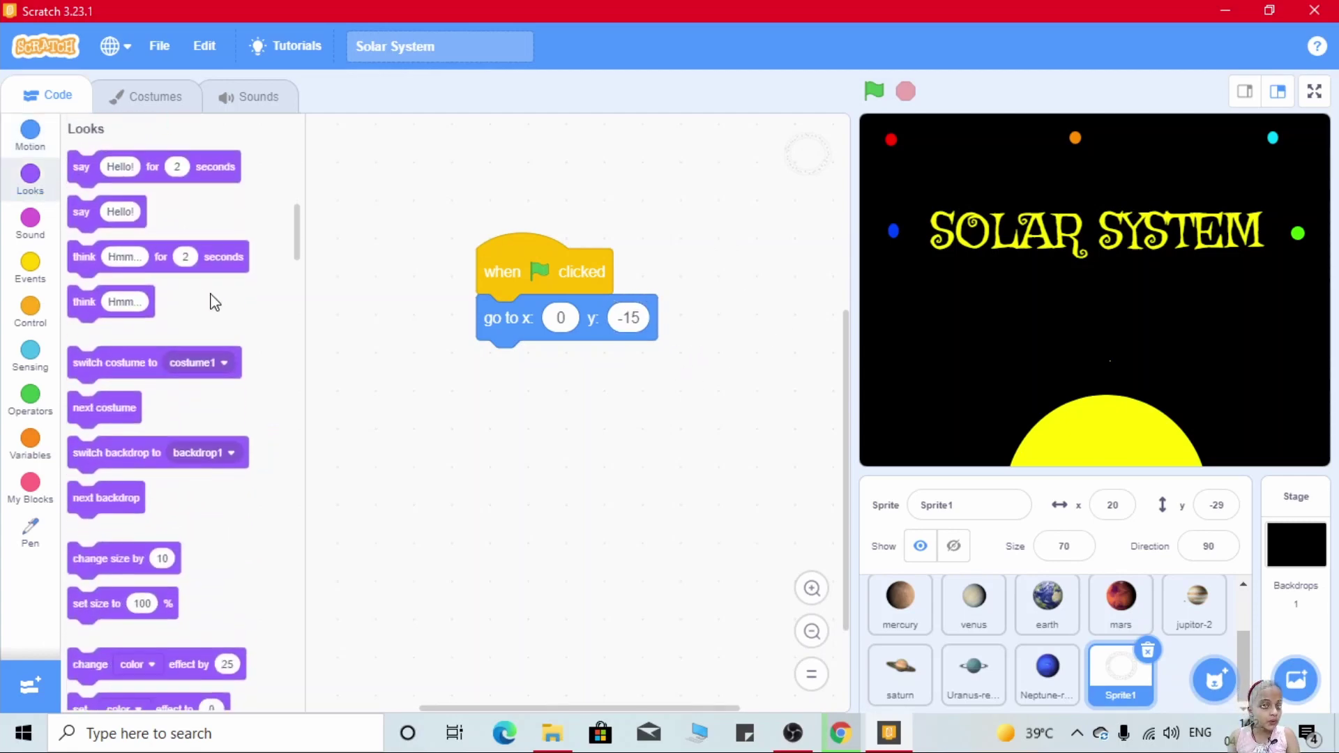
pyautogui.scroll(-4, 245, 314)
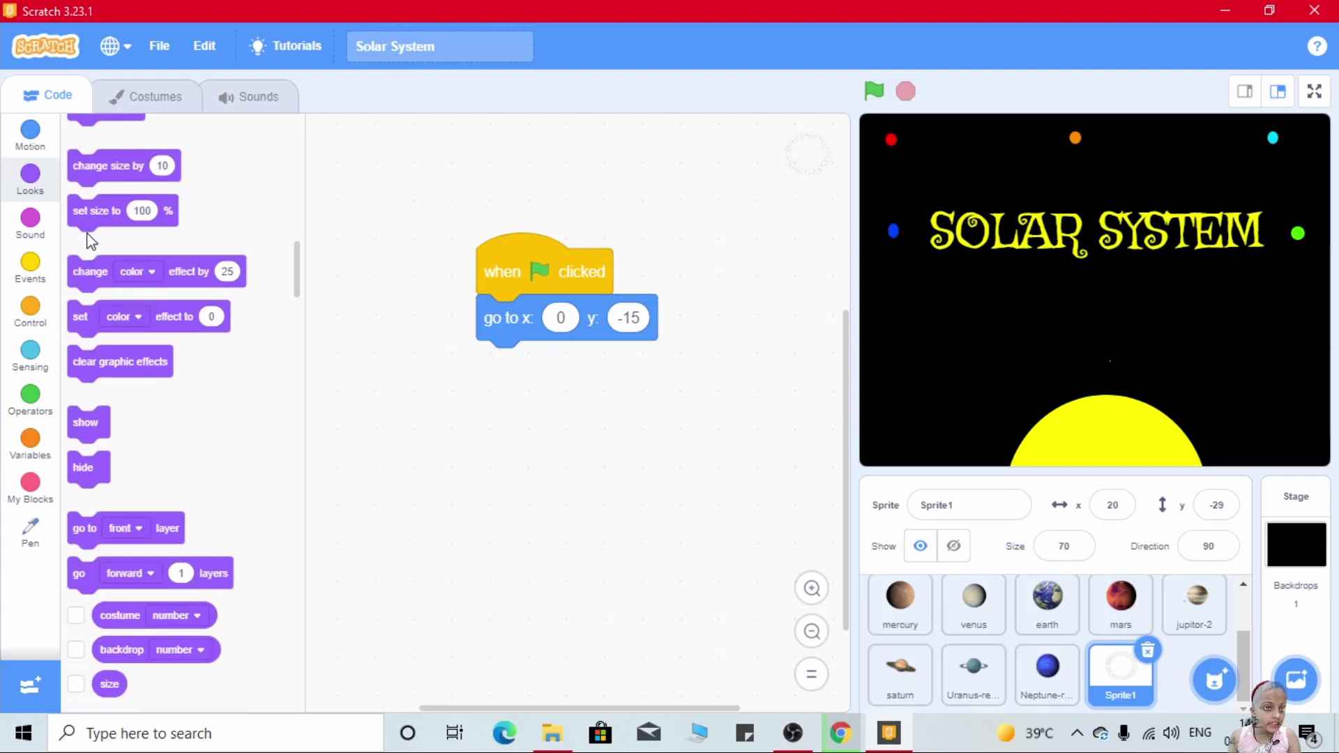
pyautogui.moveTo(88, 212); pyautogui.dragTo(516, 359)
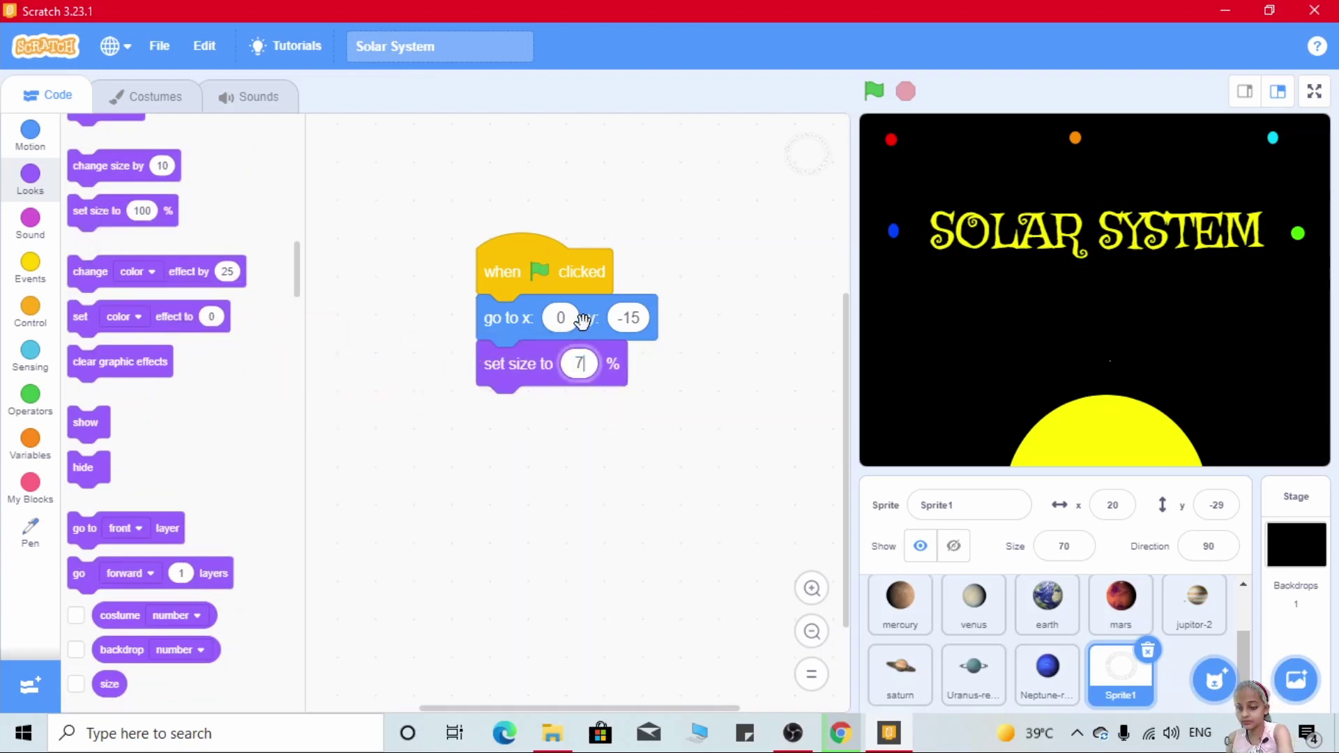
pyautogui.write('0')
pyautogui.click(721, 545)
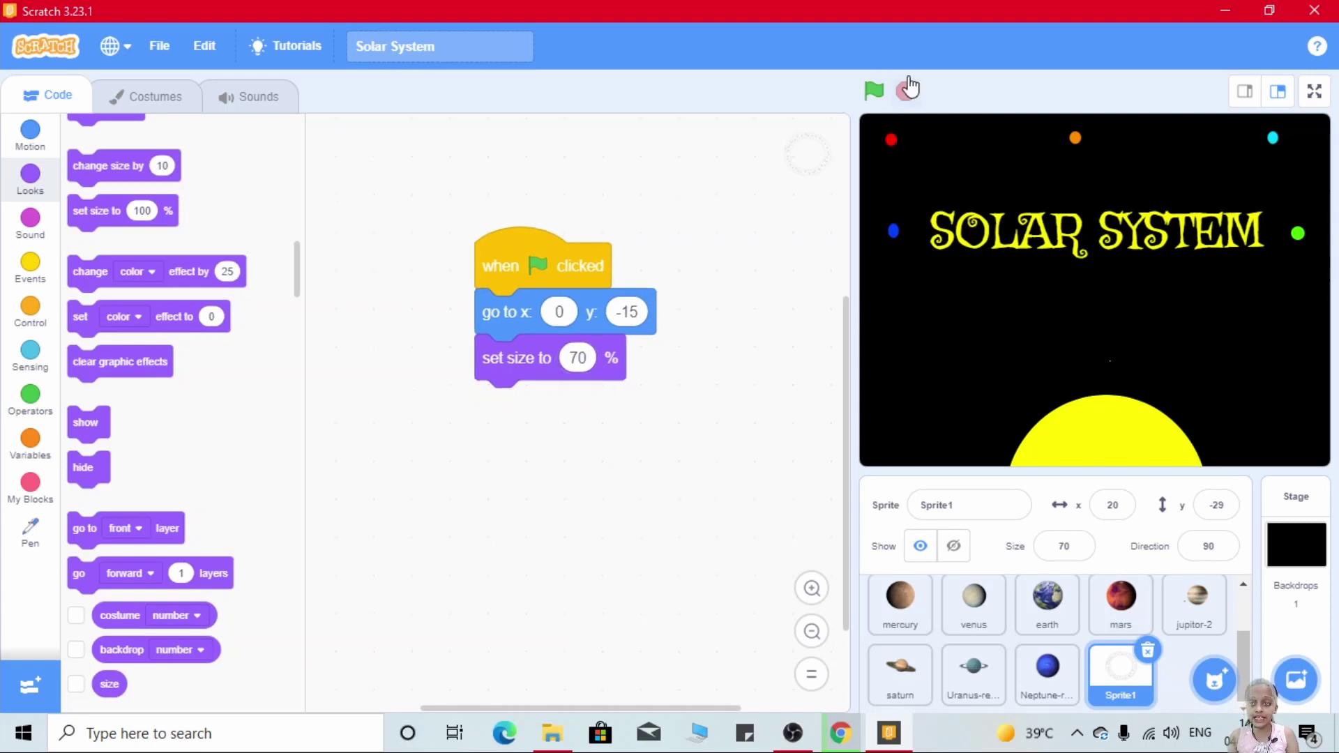
# Start the project with the green flag, stop it, and start it again
pyautogui.click(875, 90)
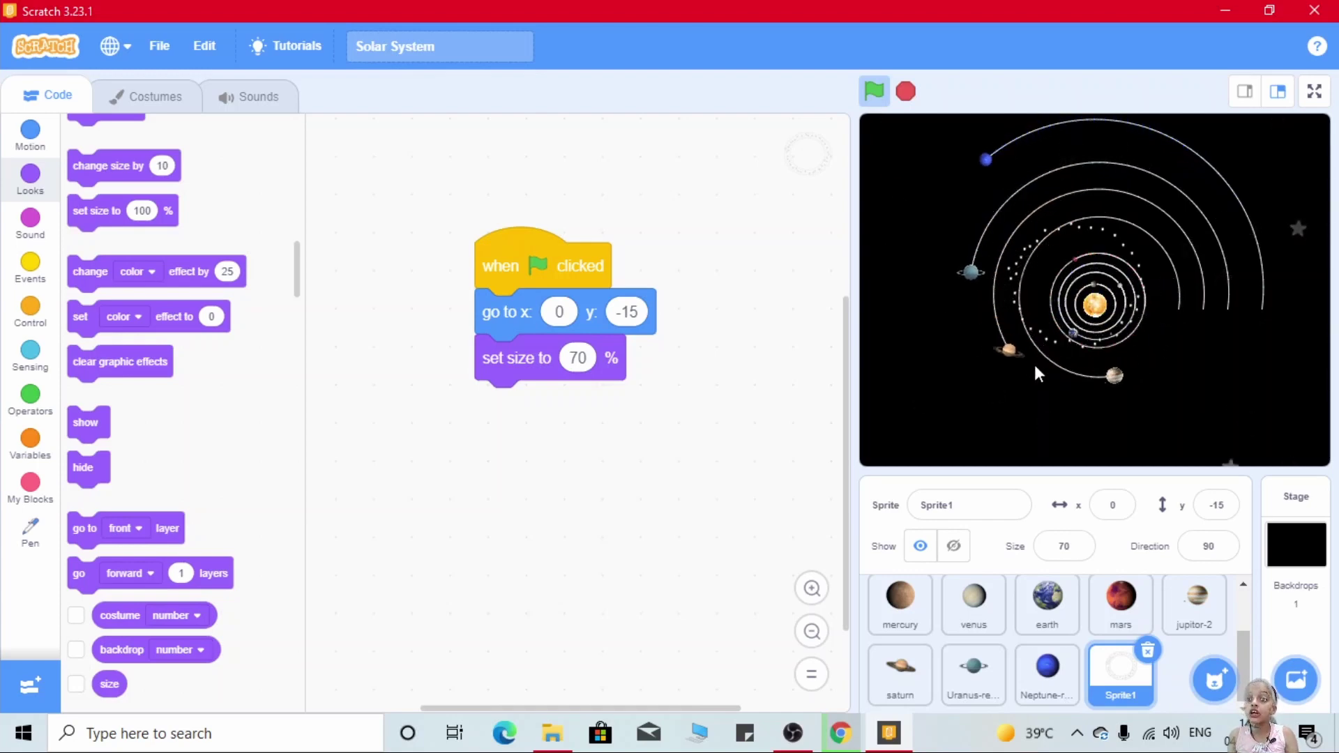
pyautogui.click(906, 93)
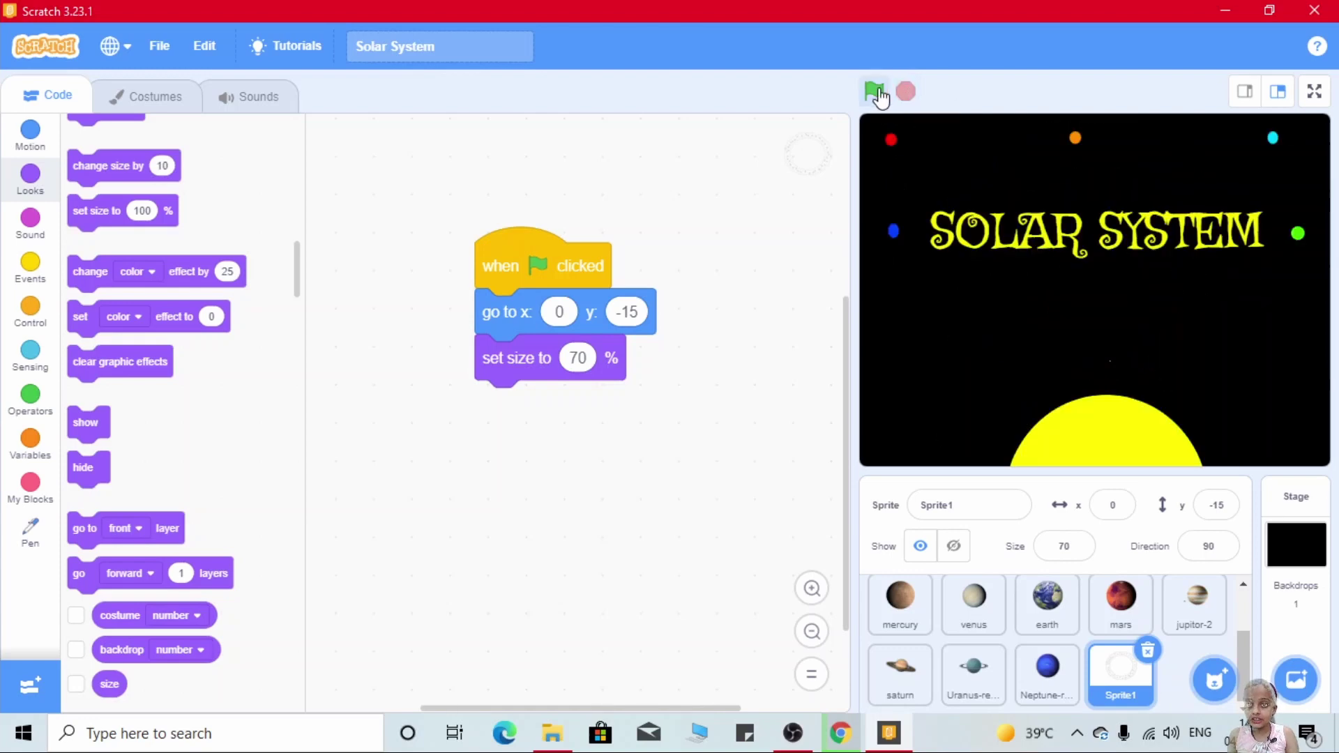
pyautogui.click(877, 92)
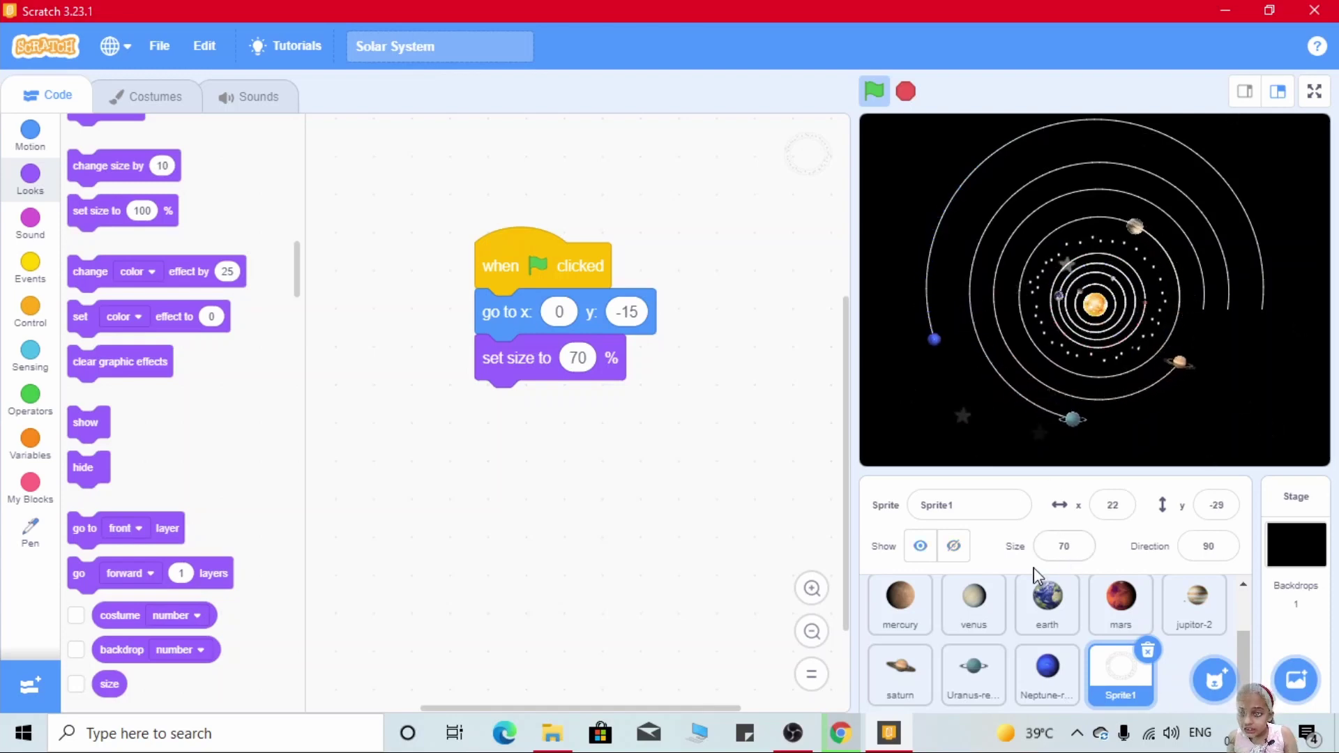
# Replace the old blocks with go to x 22, y -29 and set size to 70%
pyautogui.moveTo(513, 307); pyautogui.dragTo(127, 309)
pyautogui.click(30, 135)
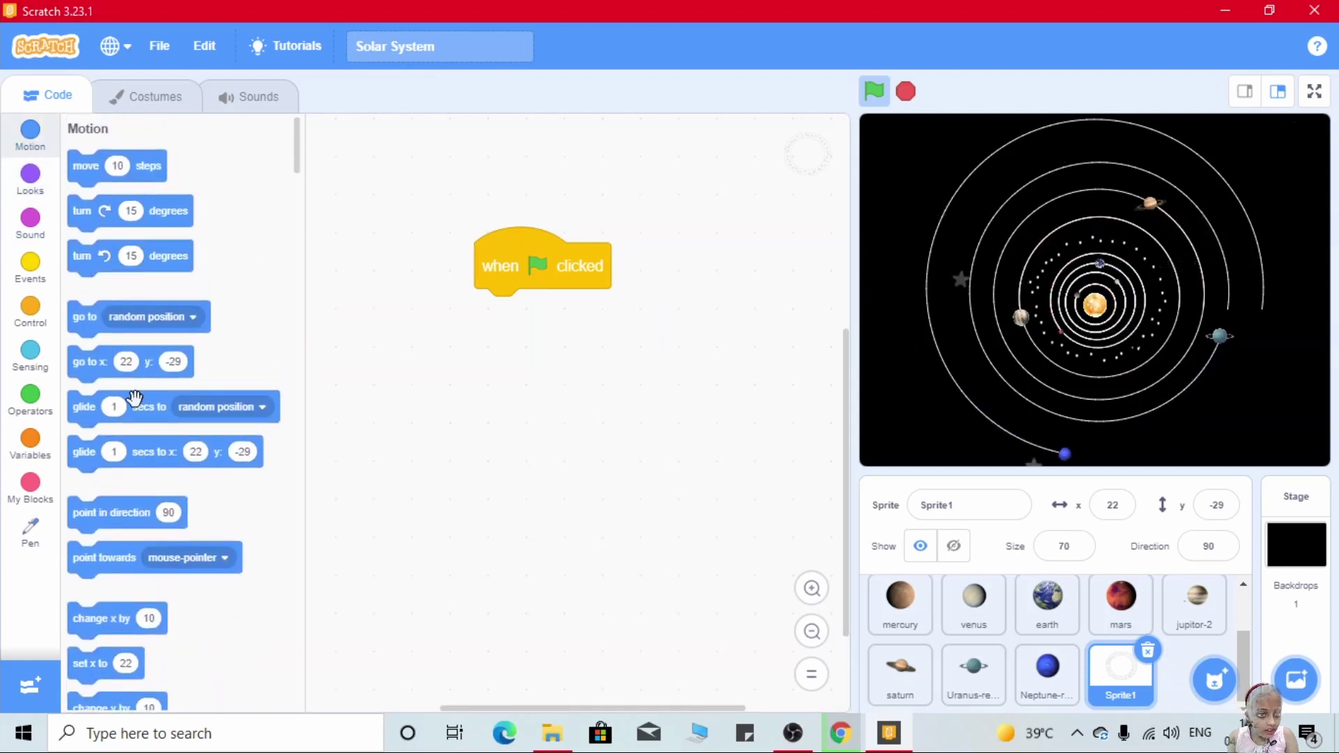
pyautogui.moveTo(90, 361); pyautogui.dragTo(496, 312)
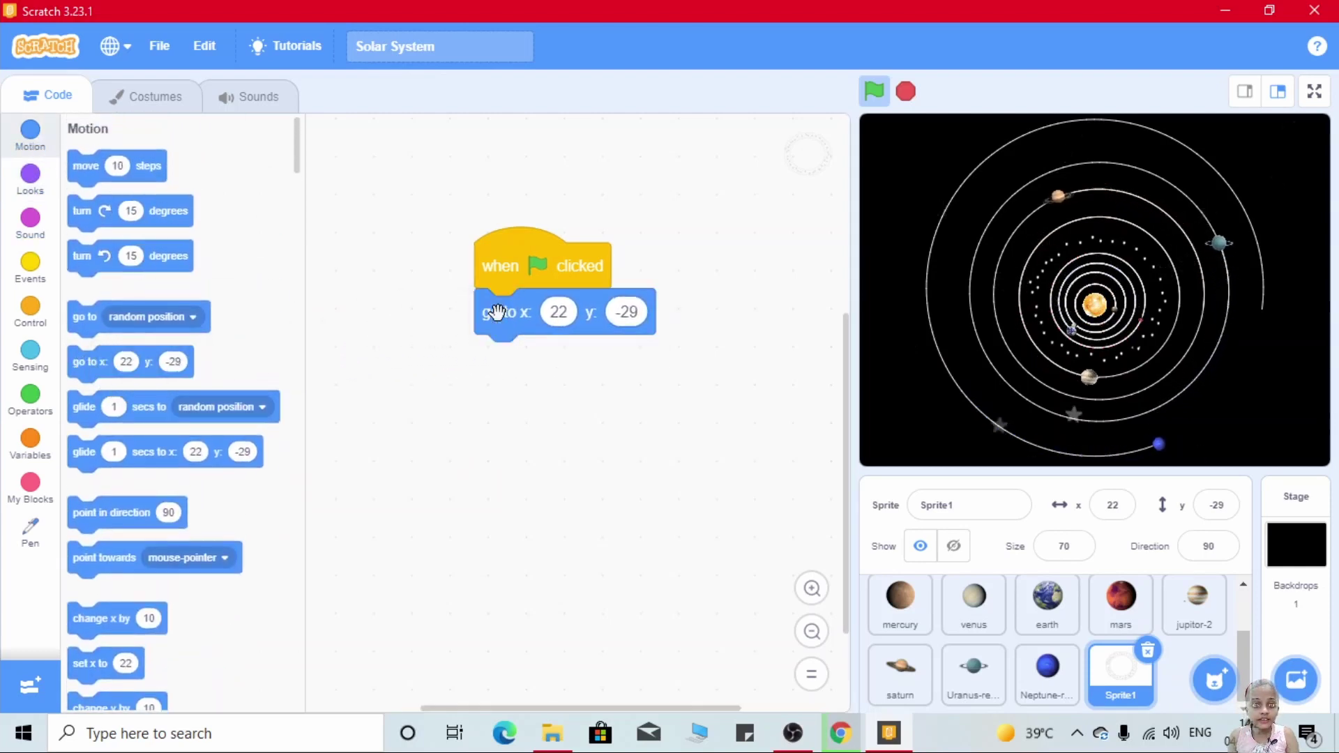
pyautogui.click(30, 178)
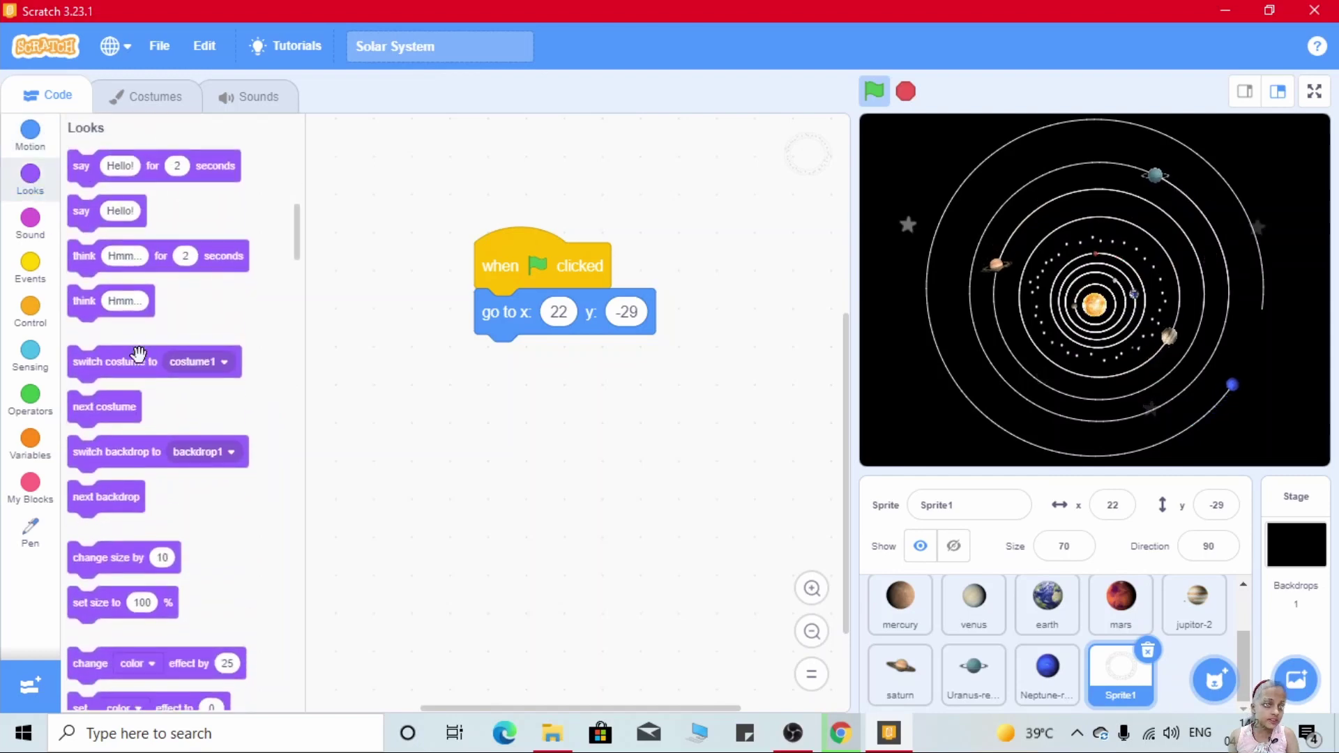
pyautogui.scroll(-5, 137, 353)
pyautogui.moveTo(94, 210)
pyautogui.mouseDown()
pyautogui.moveTo(321, 391)
pyautogui.moveTo(497, 367)
pyautogui.mouseUp()
pyautogui.click(513, 358)
pyautogui.click(583, 358)
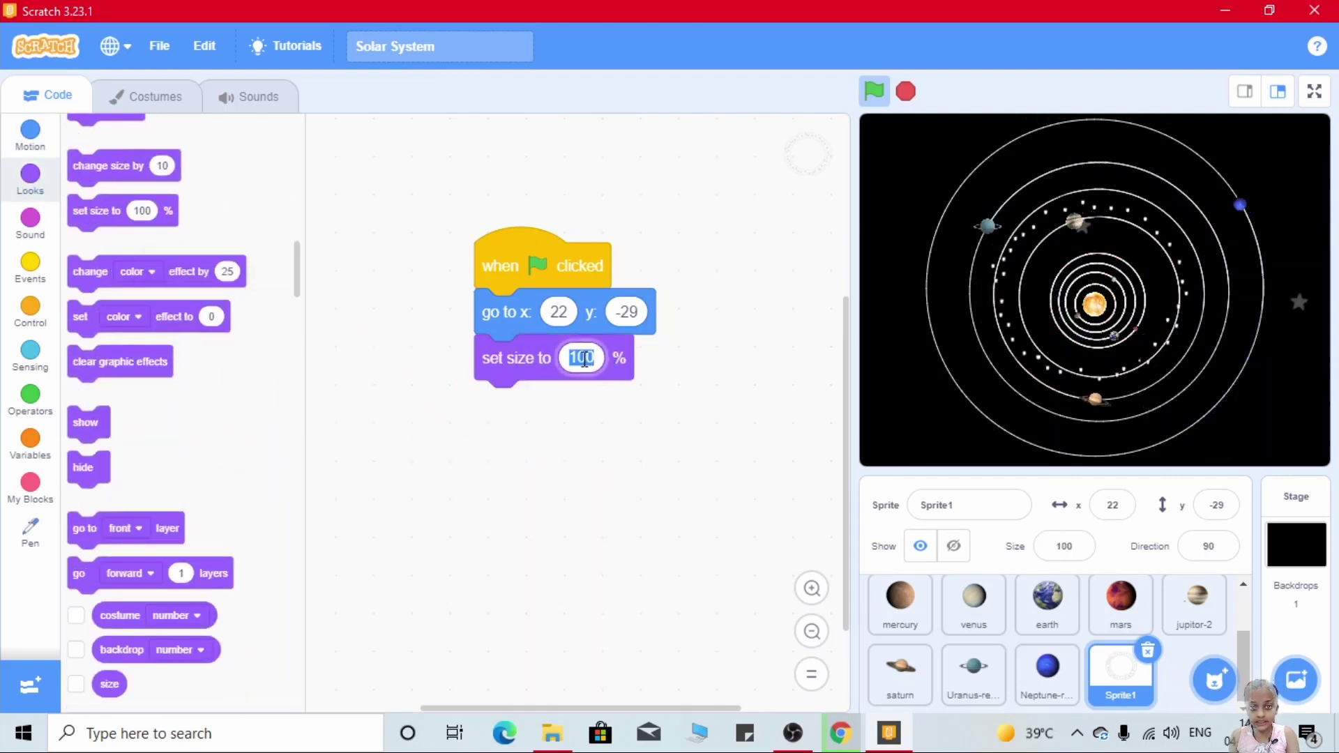
pyautogui.press('BackSpace')
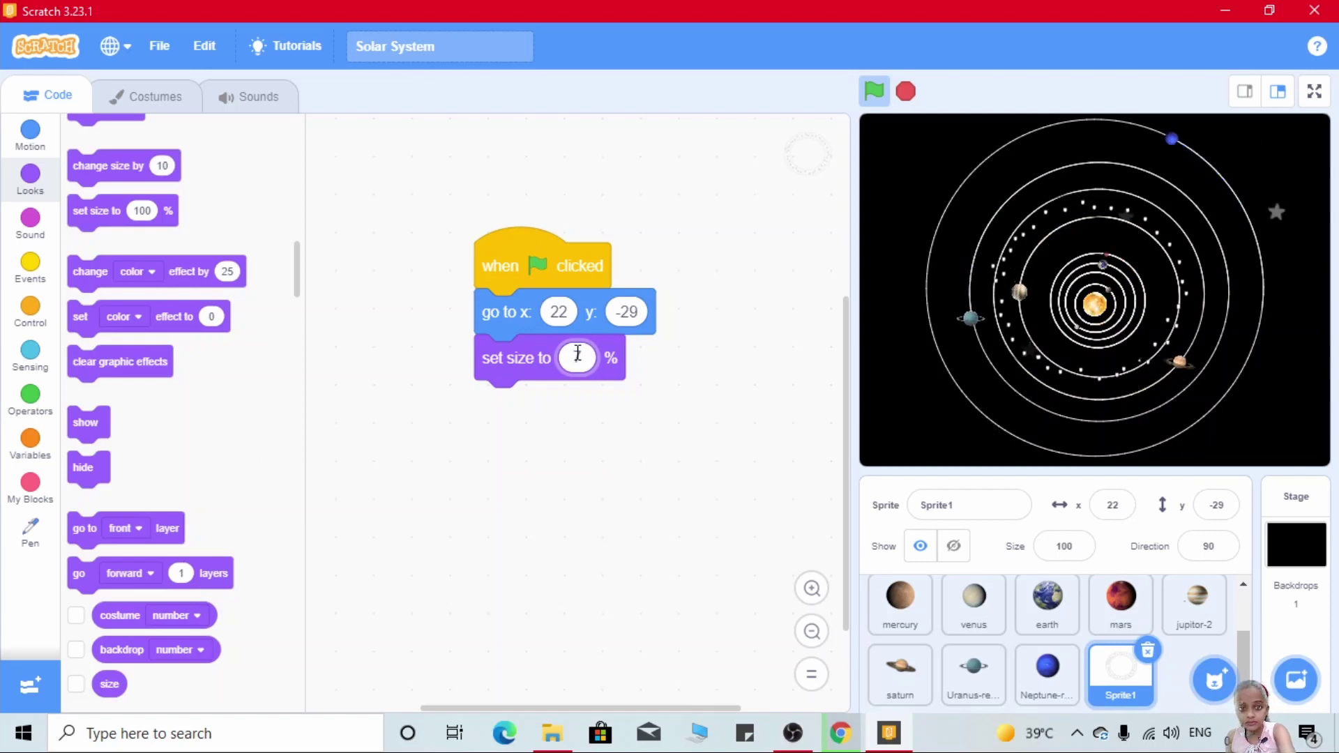
pyautogui.write('70')
pyautogui.click(407, 384)
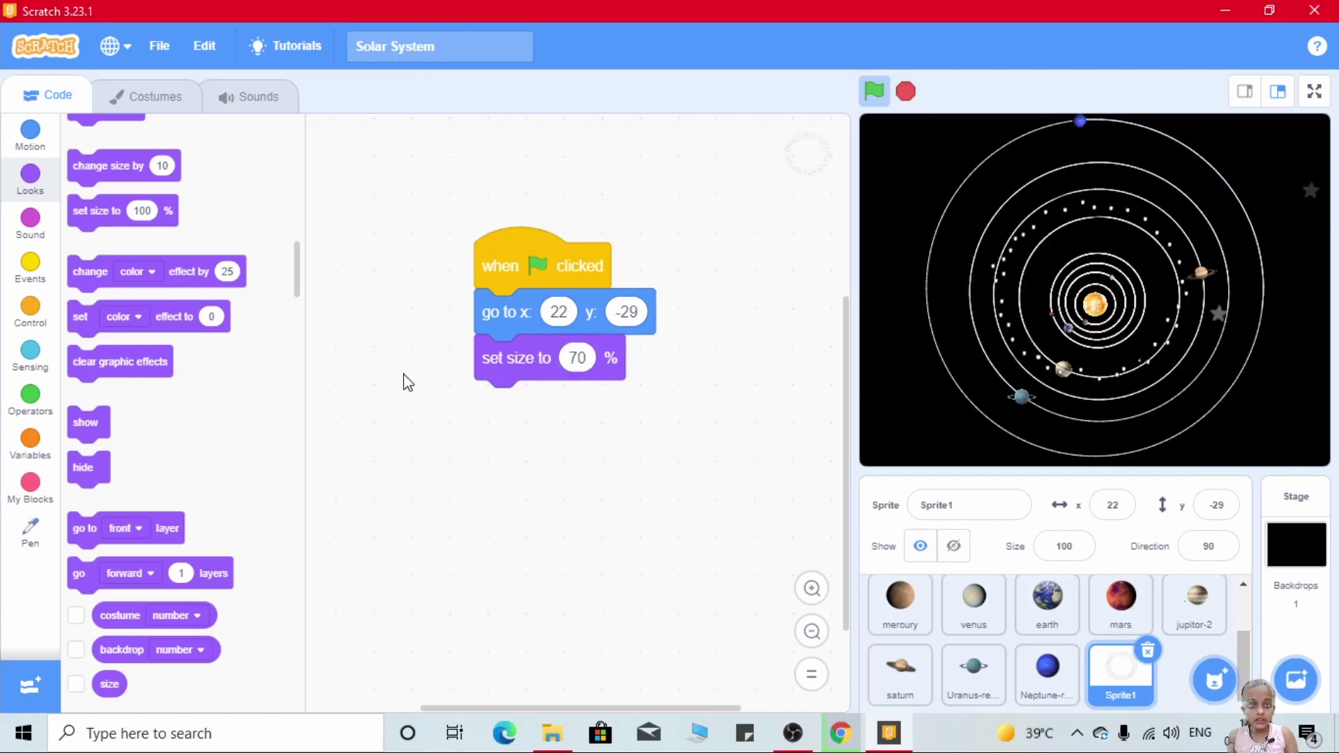
# Add hide, wait 5 seconds, and show blocks, then run the project
pyautogui.click(32, 311)
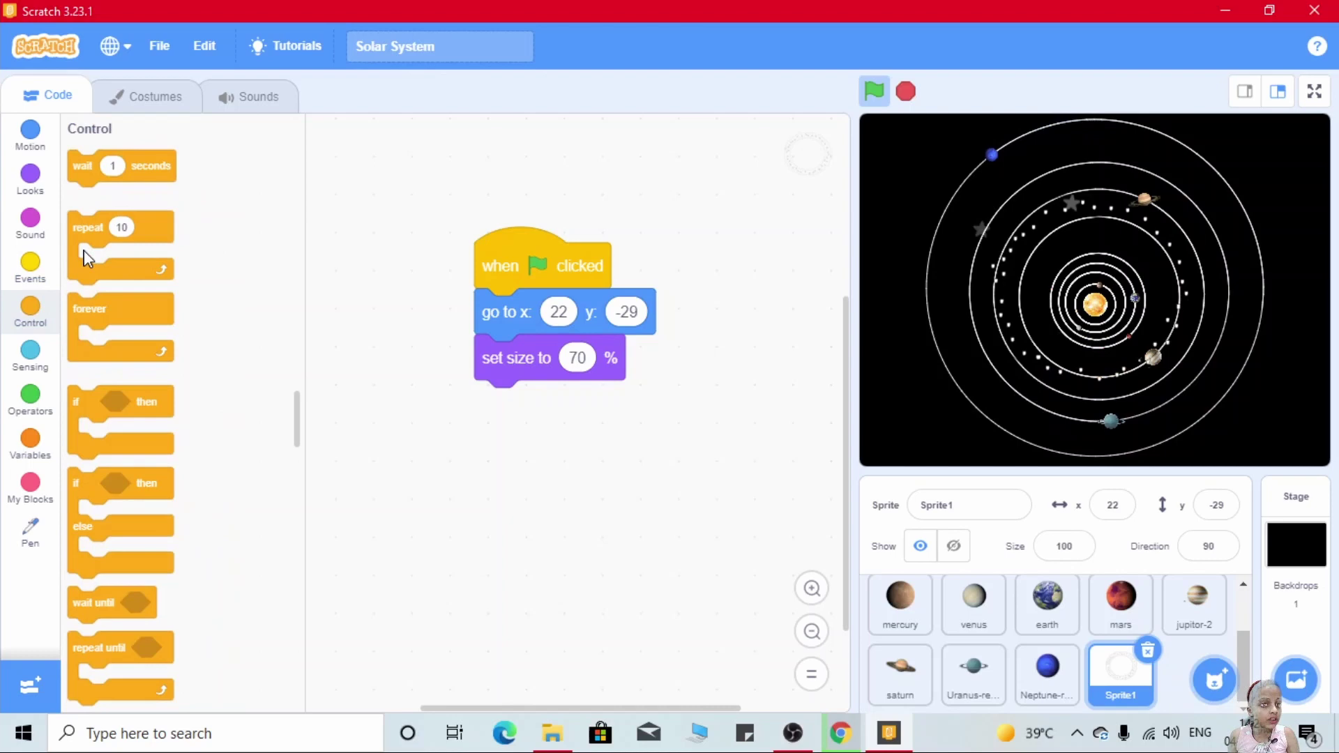
pyautogui.click(30, 178)
pyautogui.scroll(-2, 165, 343)
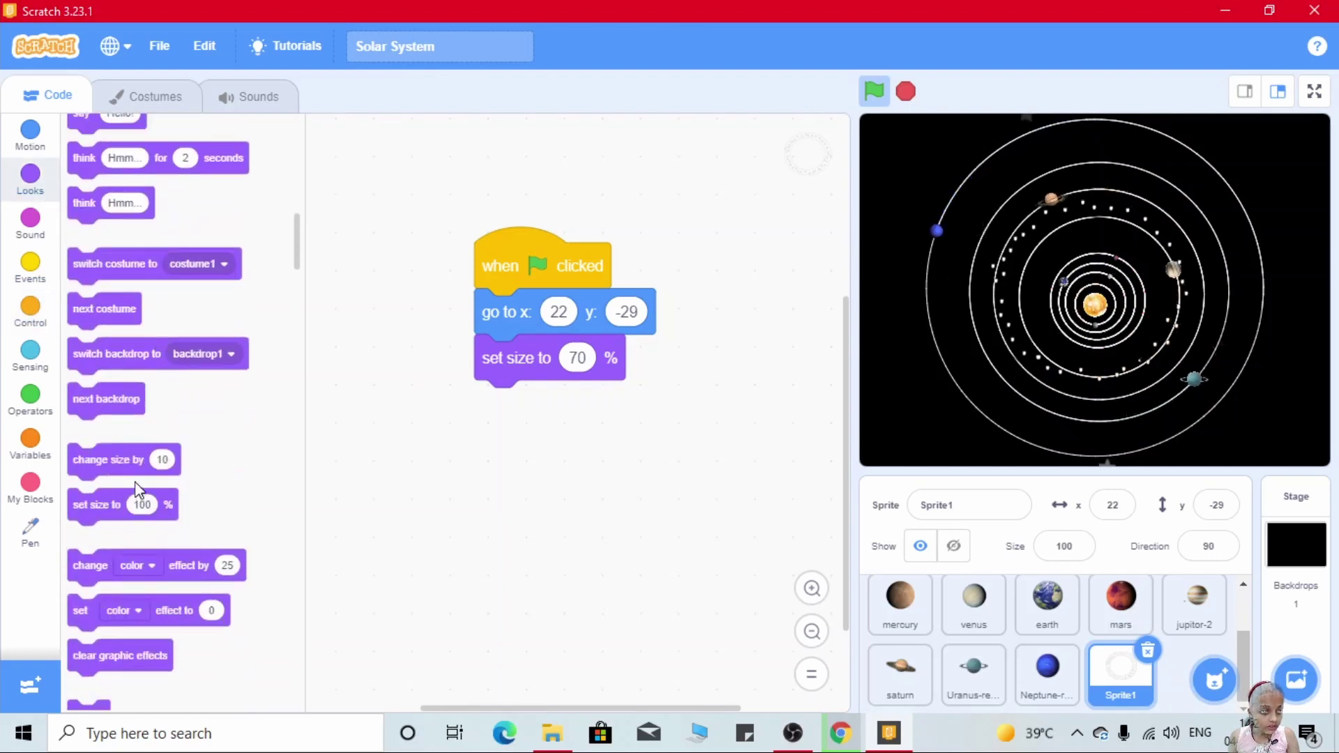
pyautogui.scroll(-2, 136, 482)
pyautogui.moveTo(83, 564); pyautogui.dragTo(495, 408)
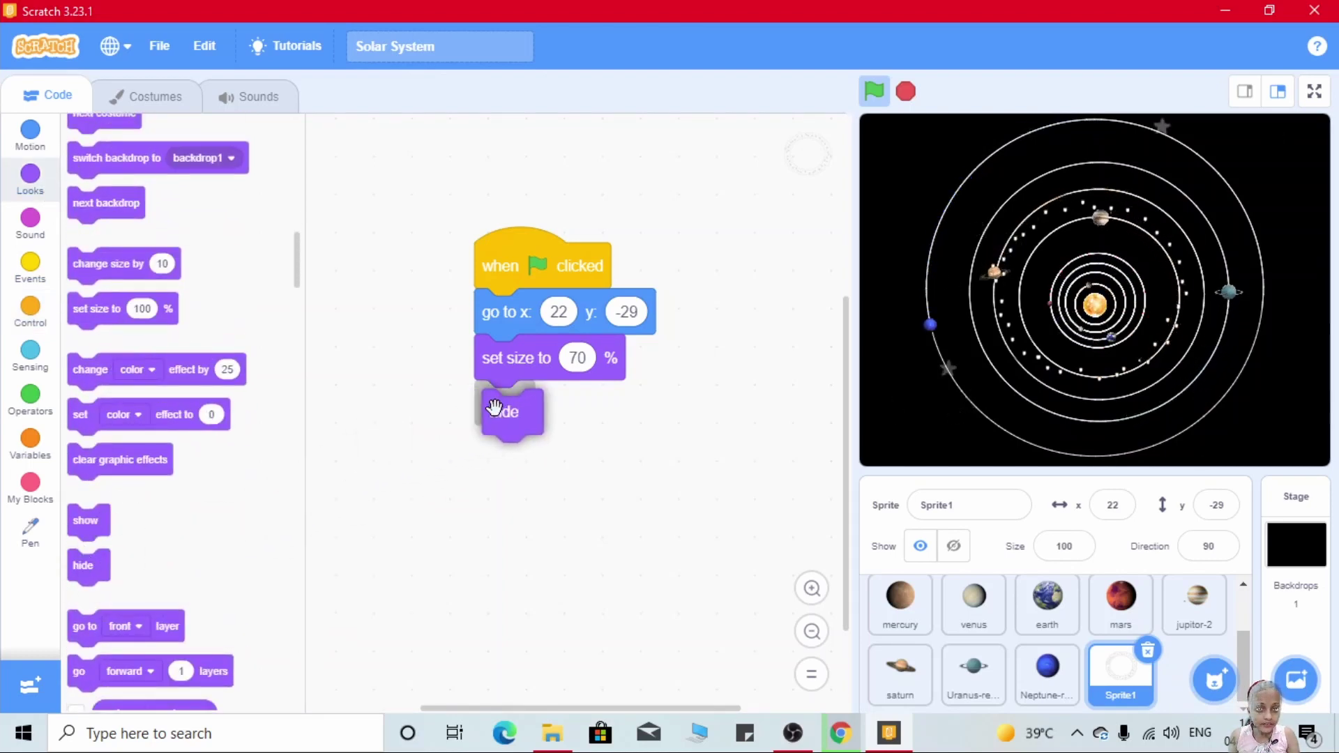
pyautogui.click(31, 309)
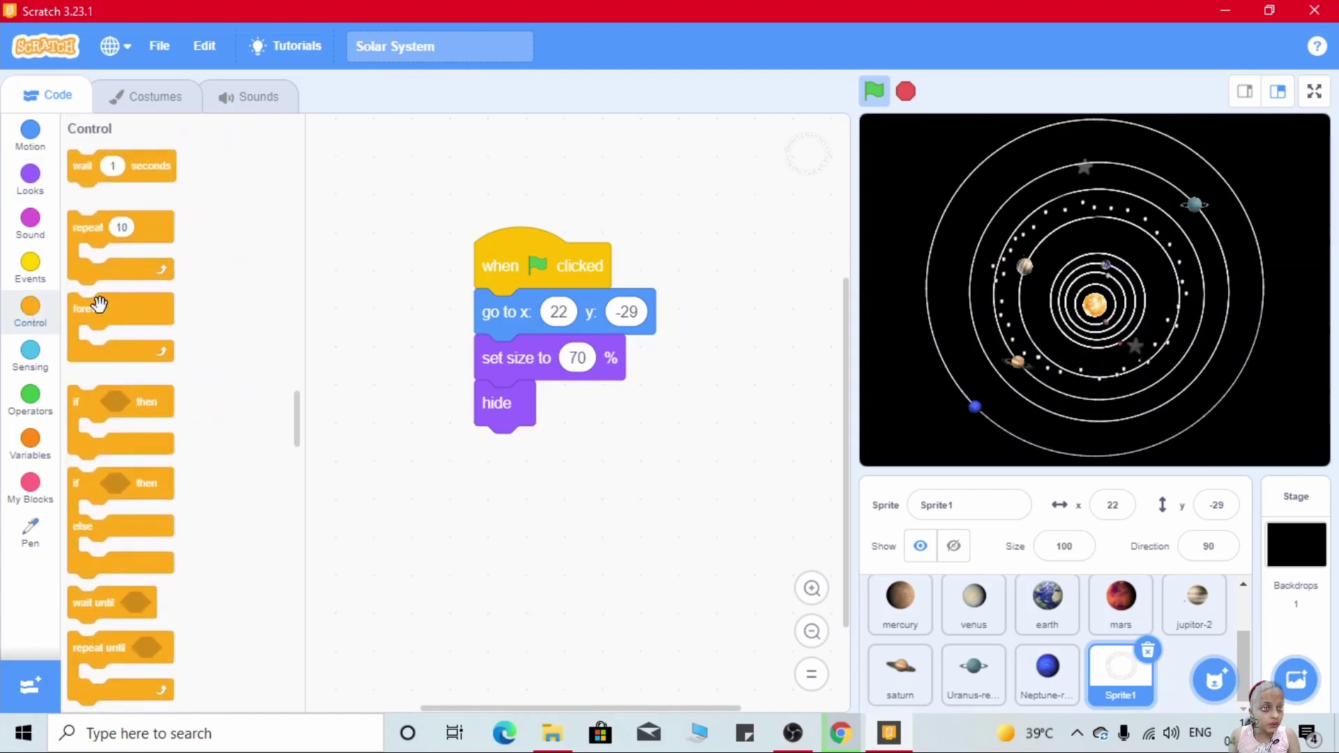
pyautogui.moveTo(86, 166); pyautogui.dragTo(503, 466)
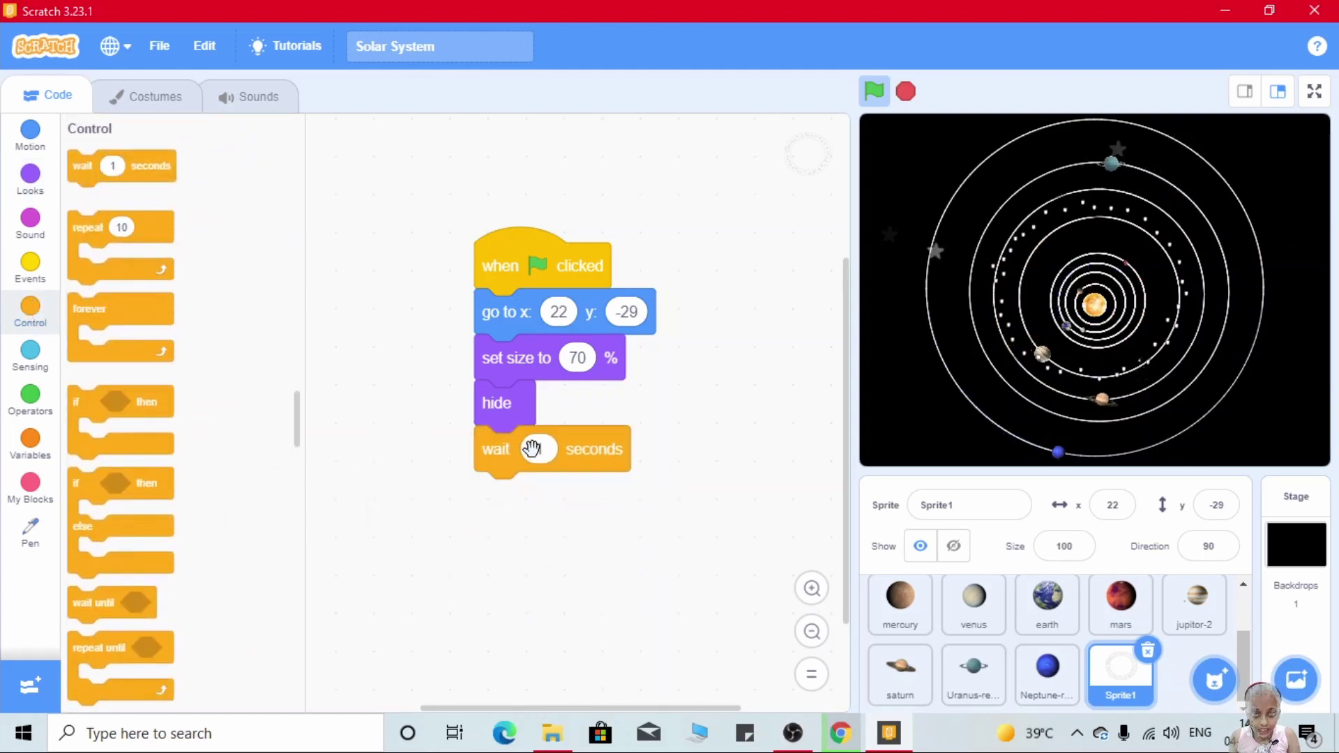
pyautogui.write('5')
pyautogui.click(510, 597)
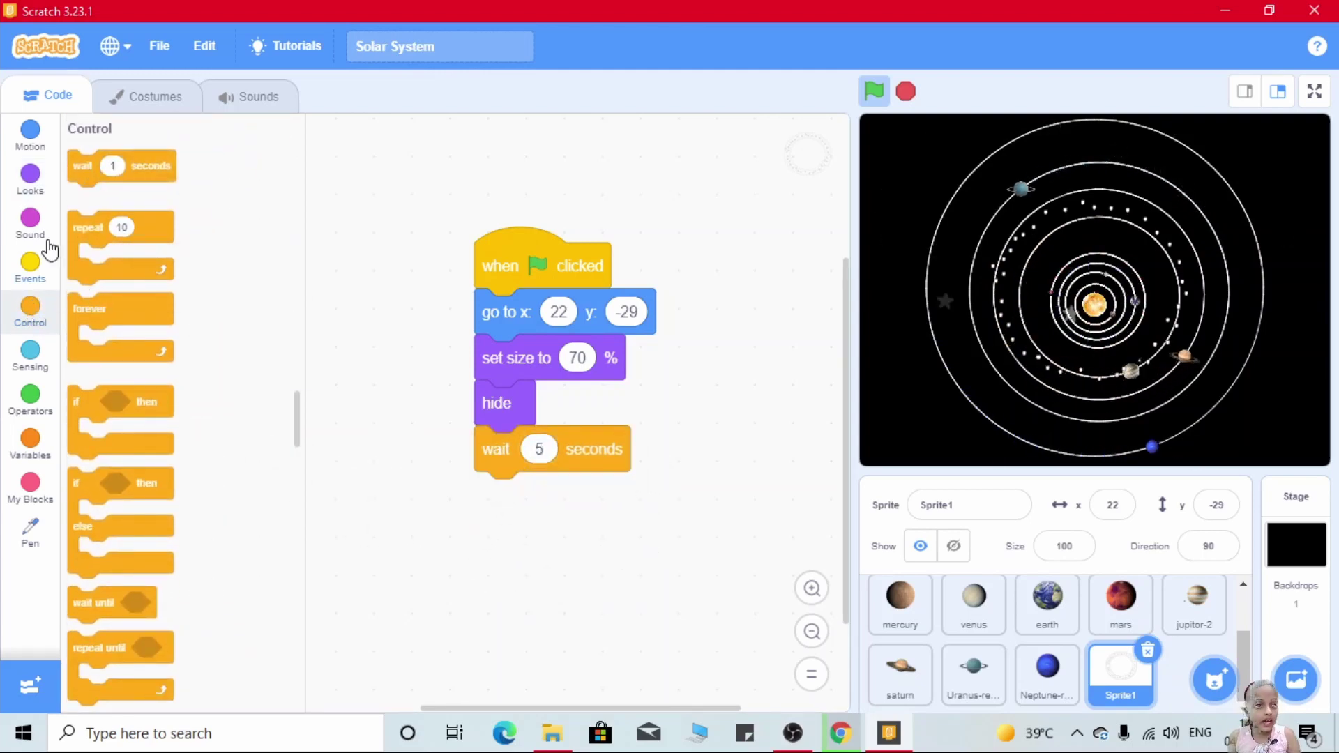
pyautogui.click(30, 179)
pyautogui.scroll(-5, 116, 471)
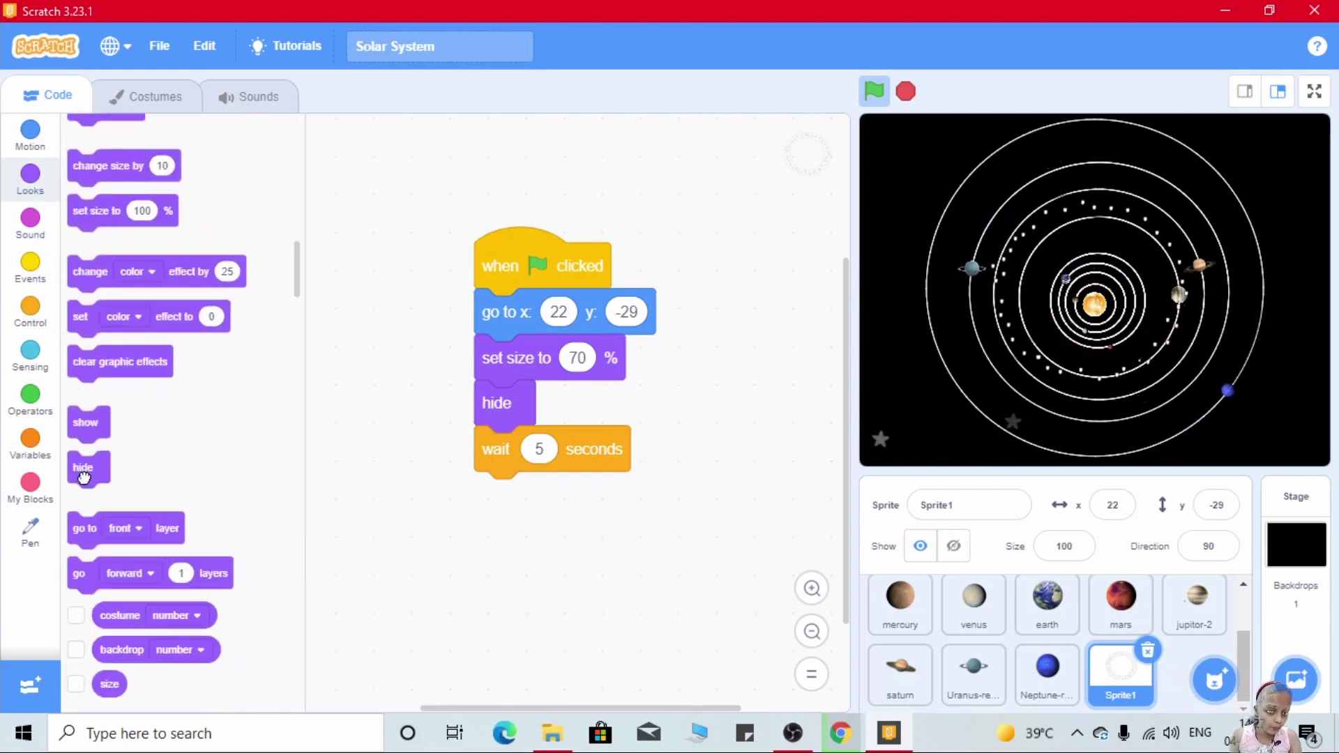
pyautogui.moveTo(85, 423); pyautogui.dragTo(501, 493)
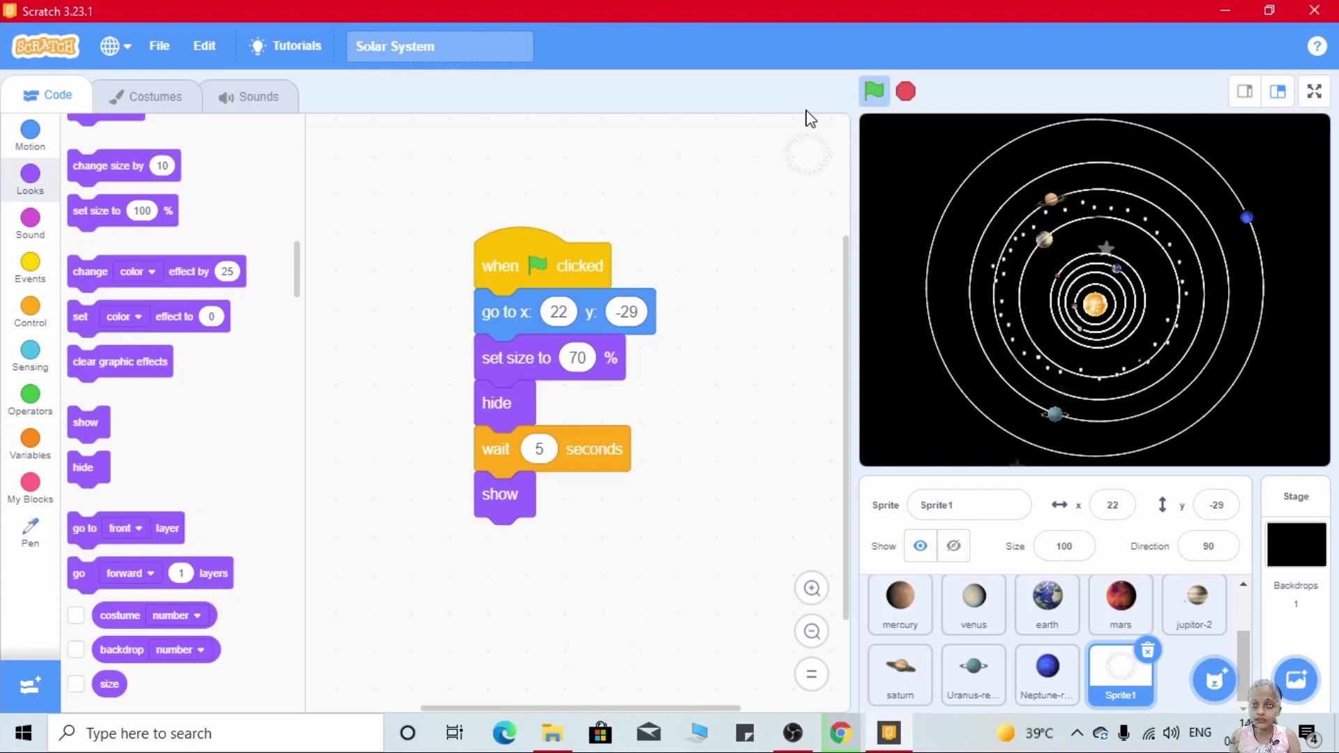
pyautogui.click(873, 92)
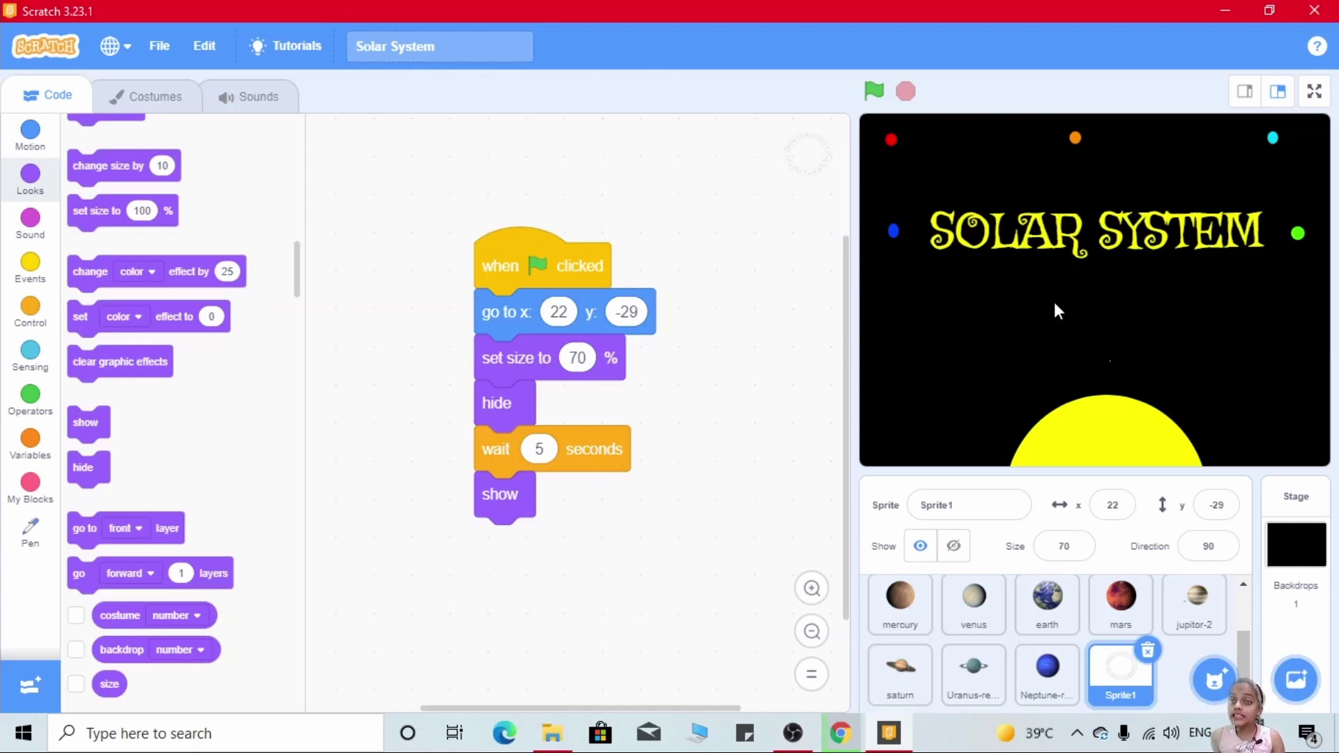
# Give Mercury a green-flag script with a forever loop holding an if block
pyautogui.click(899, 607)
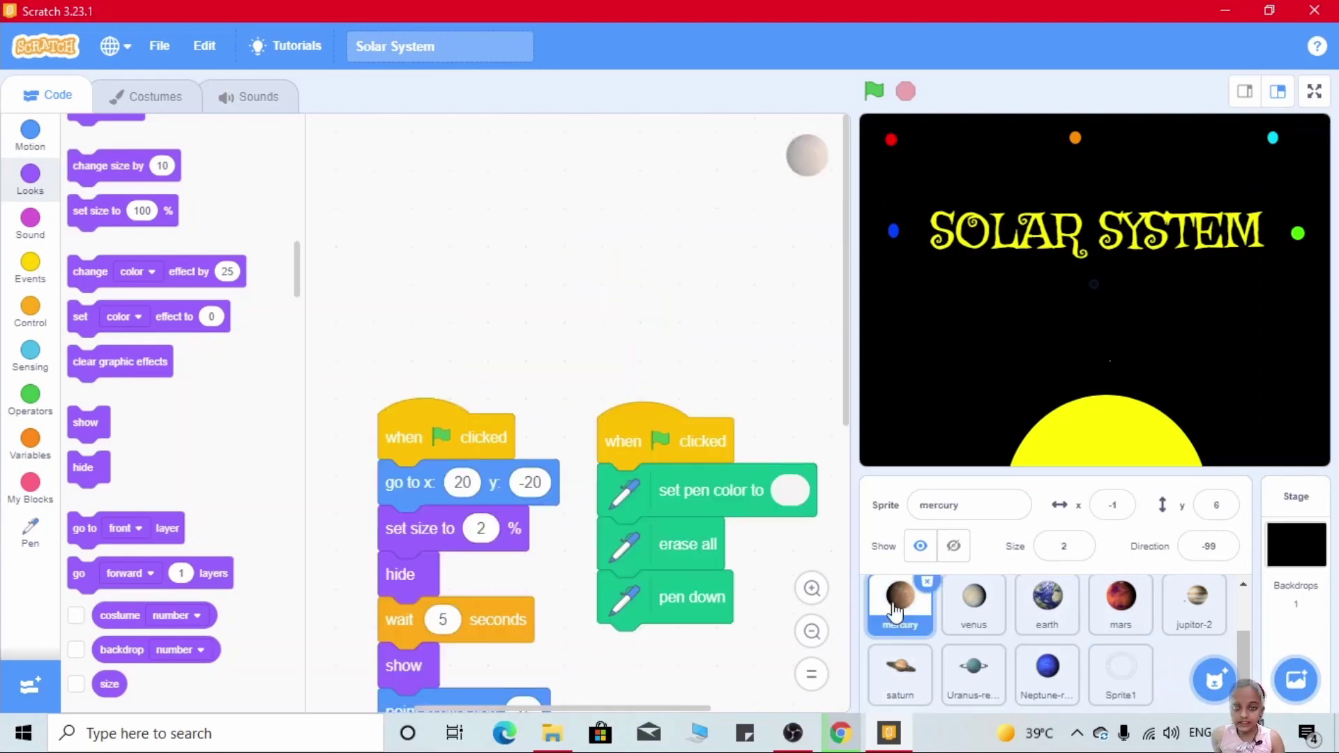
pyautogui.scroll(-5, 650, 262)
pyautogui.scroll(-1, 649, 263)
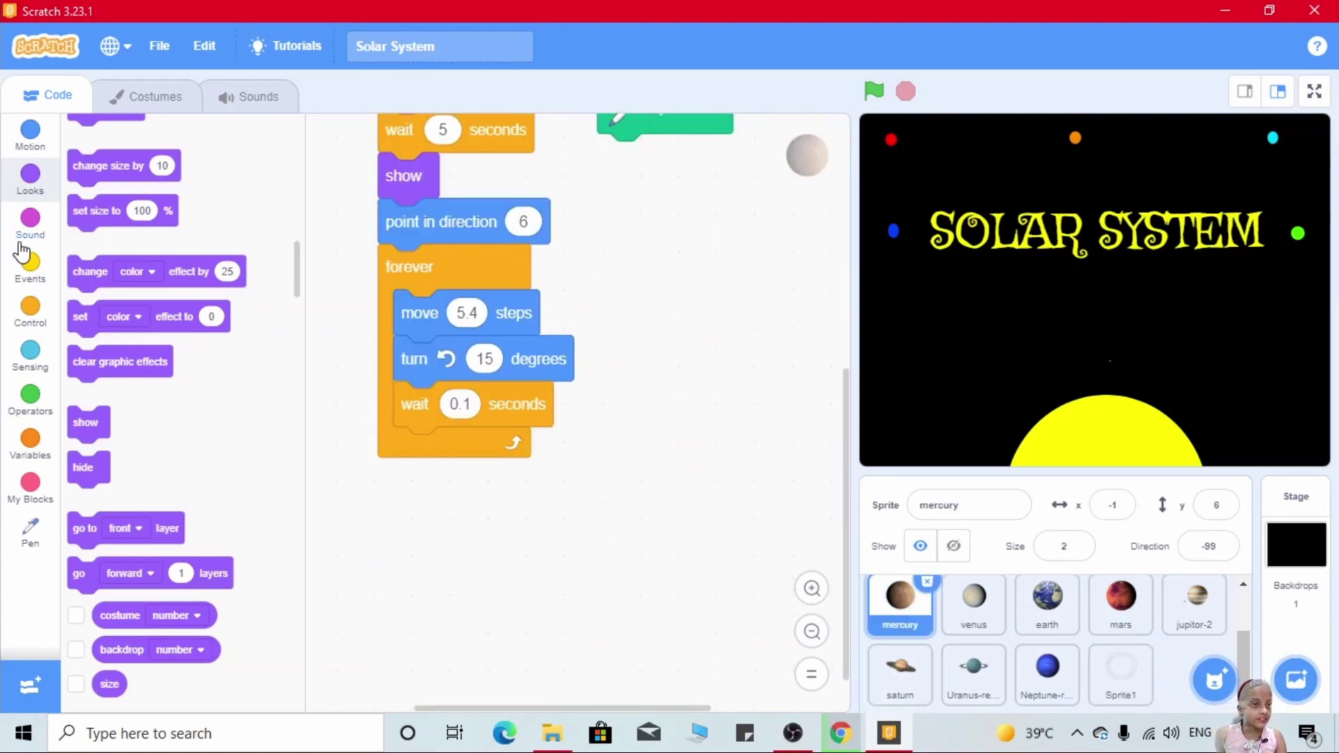
pyautogui.click(27, 263)
pyautogui.moveTo(99, 177)
pyautogui.mouseDown()
pyautogui.moveTo(565, 294)
pyautogui.moveTo(661, 275)
pyautogui.mouseUp()
pyautogui.click(31, 307)
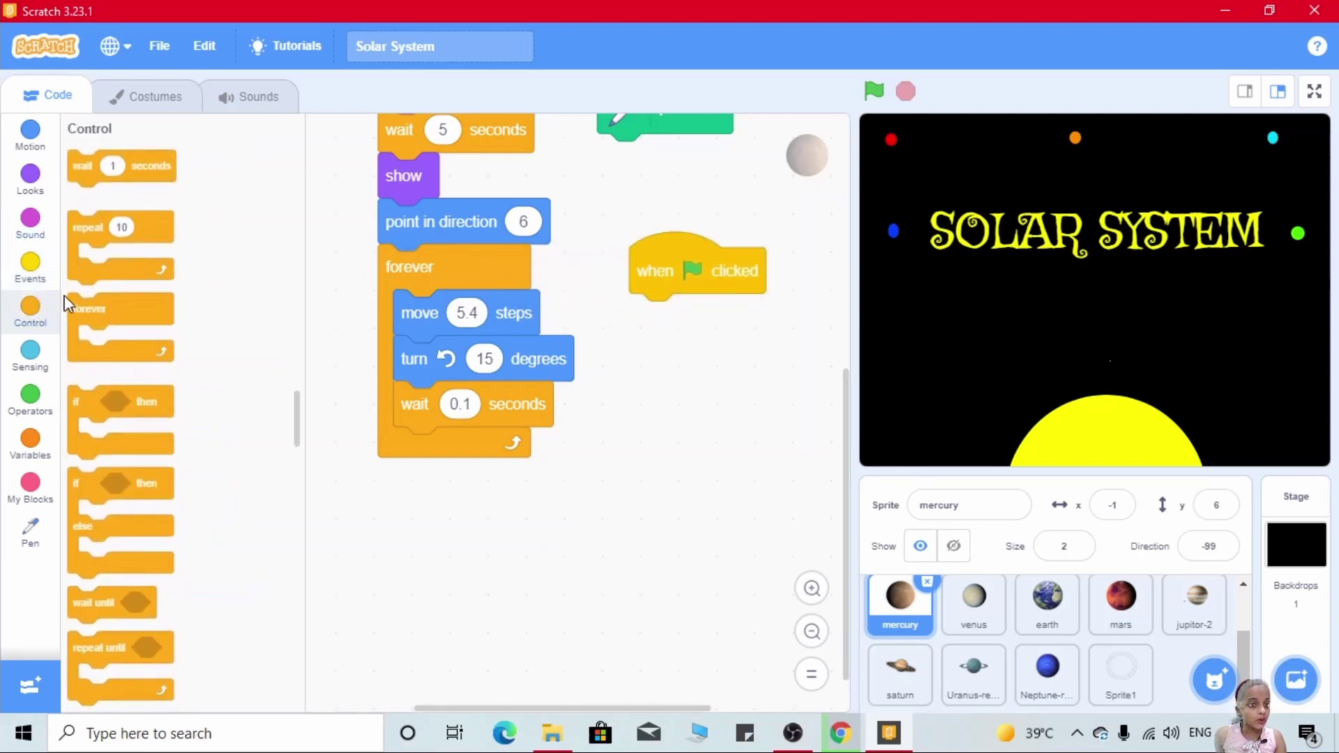
pyautogui.moveTo(84, 307); pyautogui.dragTo(654, 320)
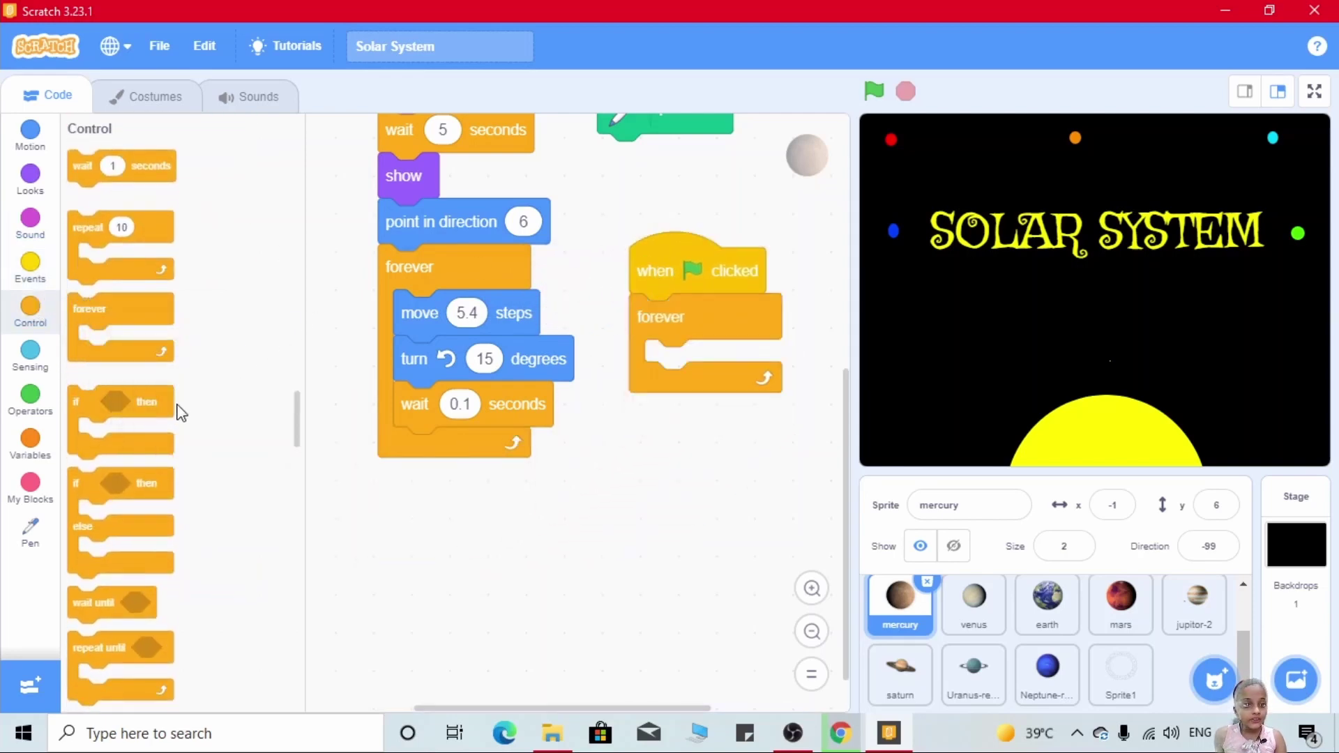
pyautogui.moveTo(72, 395); pyautogui.dragTo(651, 353)
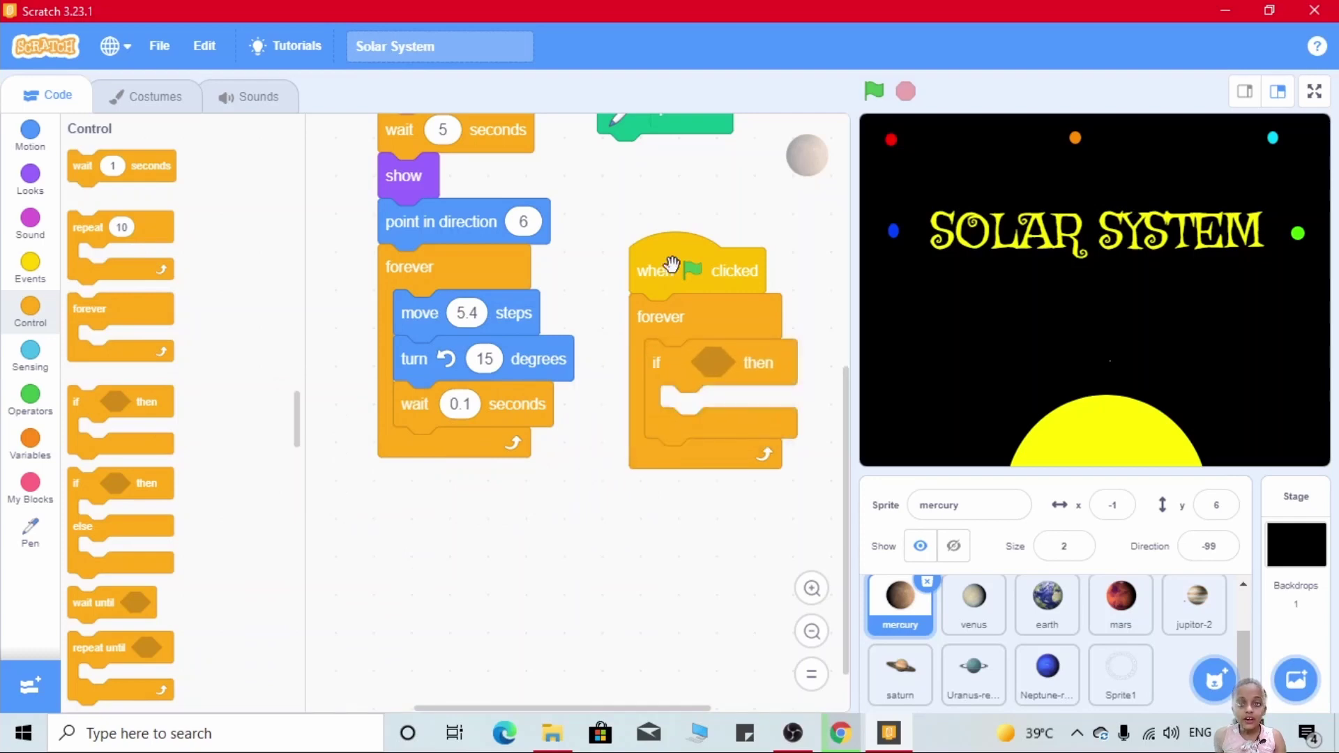
pyautogui.moveTo(675, 271); pyautogui.dragTo(649, 305)
# Make the if block check touching mouse pointer and put a say block inside
pyautogui.click(49, 377)
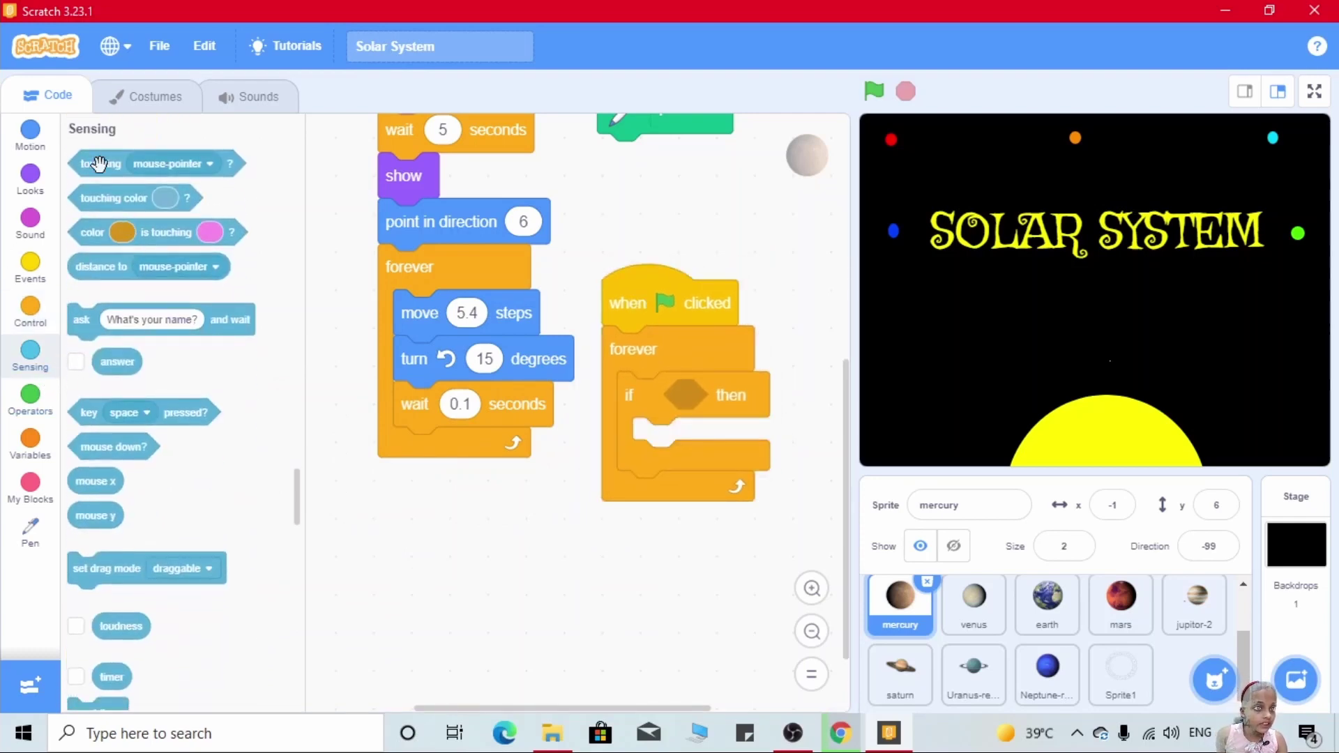
pyautogui.moveTo(97, 164); pyautogui.dragTo(687, 396)
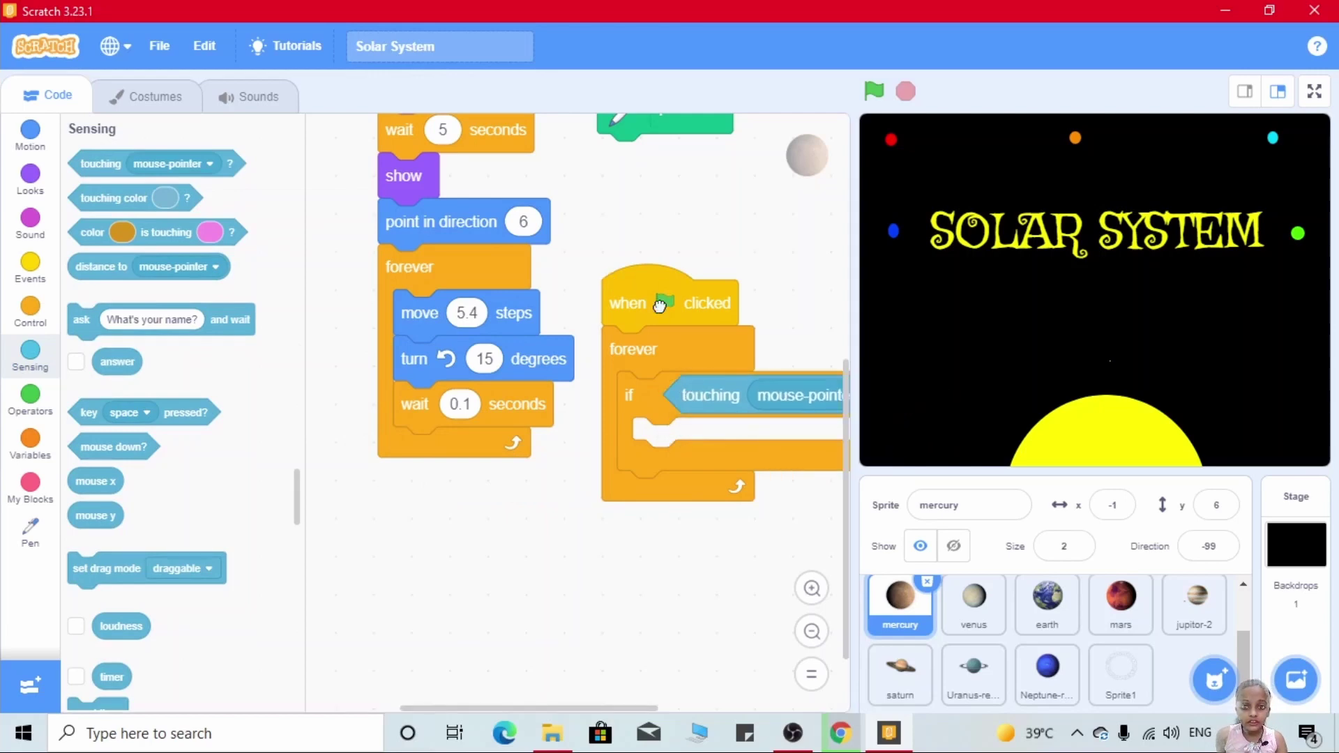
pyautogui.moveTo(660, 304); pyautogui.dragTo(421, 515)
pyautogui.scroll(-3, 712, 361)
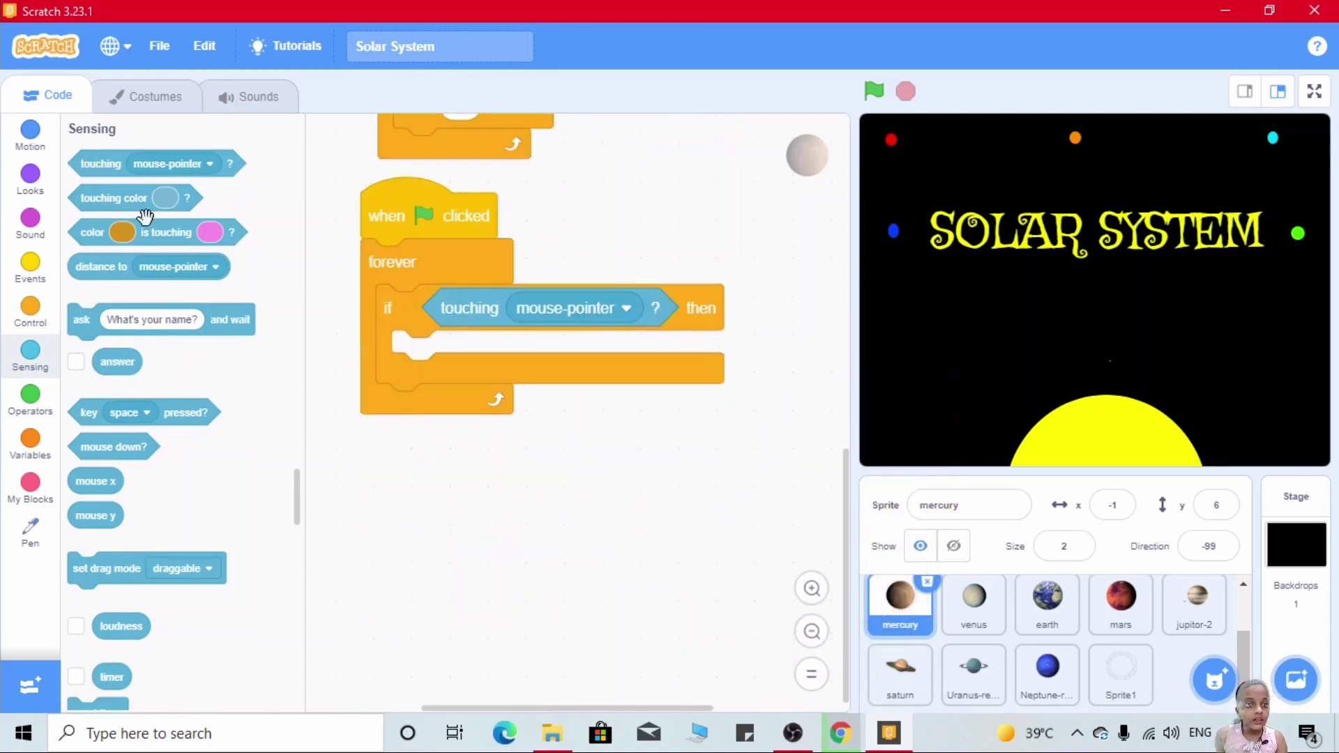
pyautogui.click(31, 181)
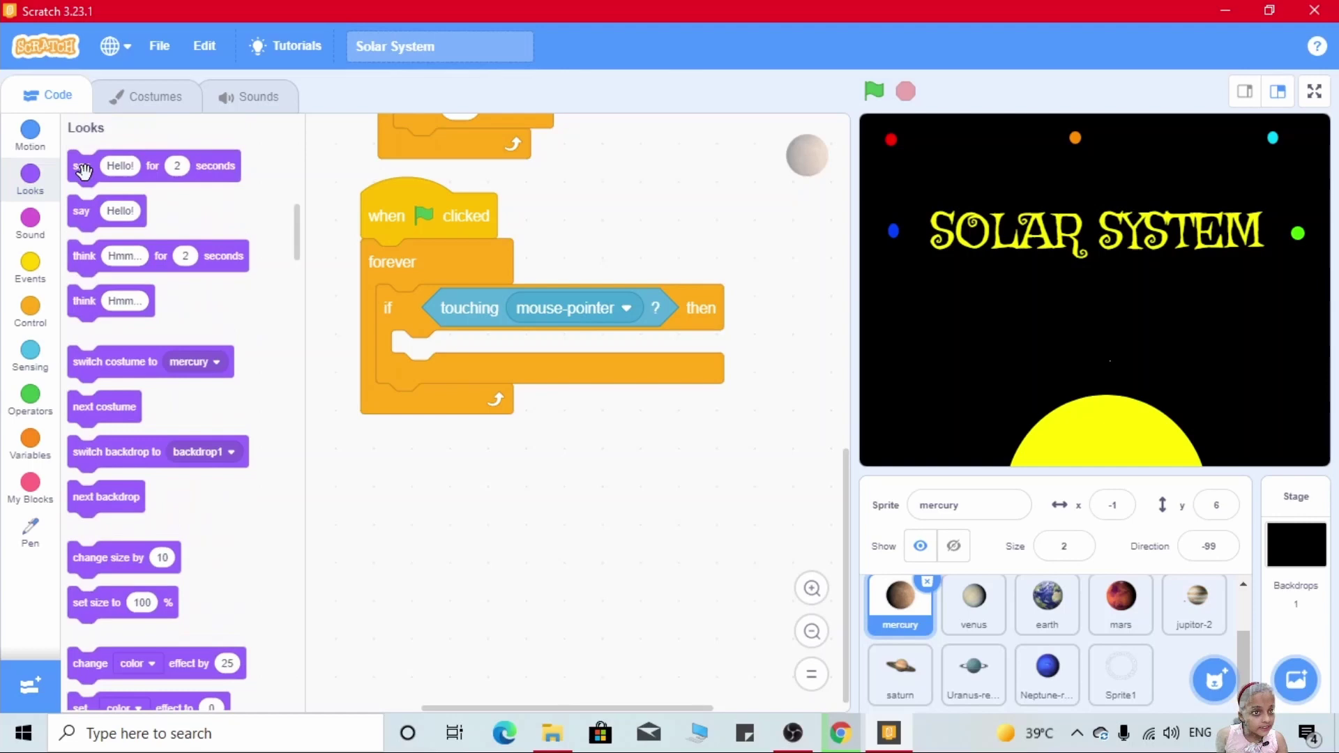
pyautogui.moveTo(83, 170); pyautogui.dragTo(408, 356)
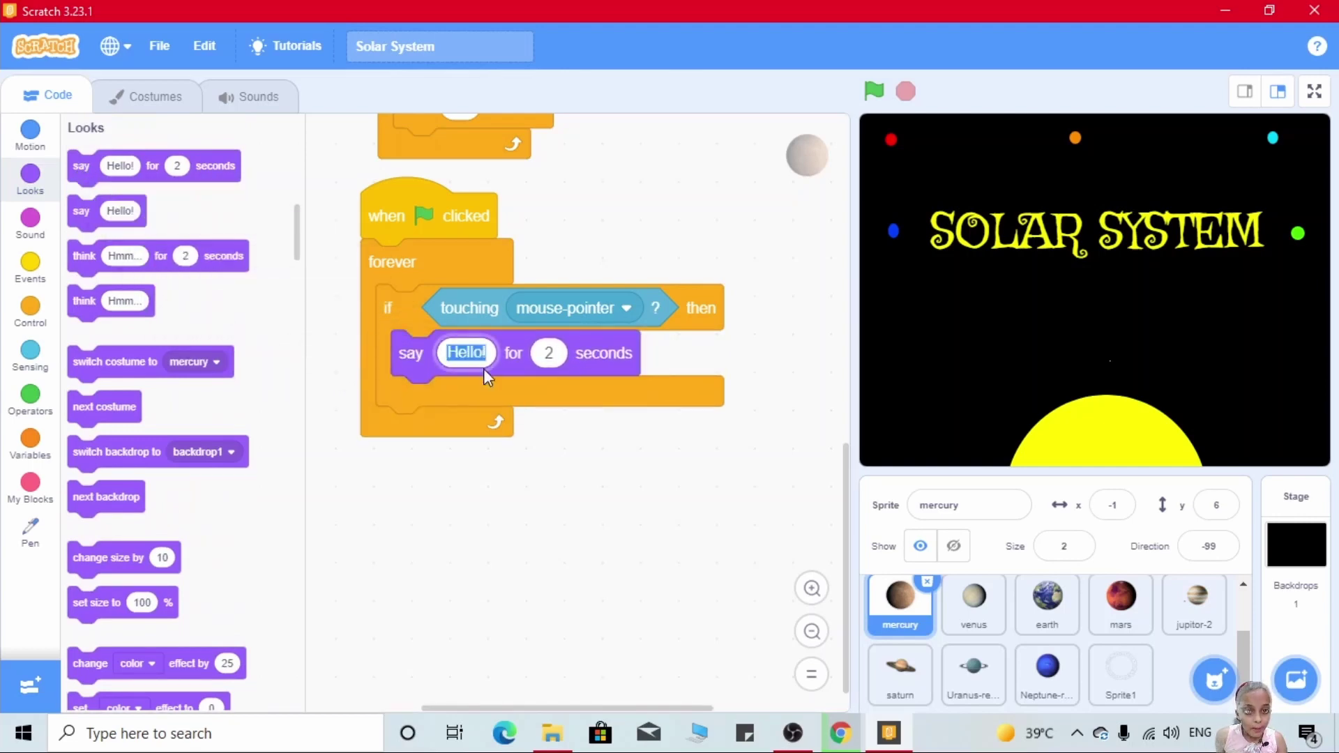
pyautogui.write('M')
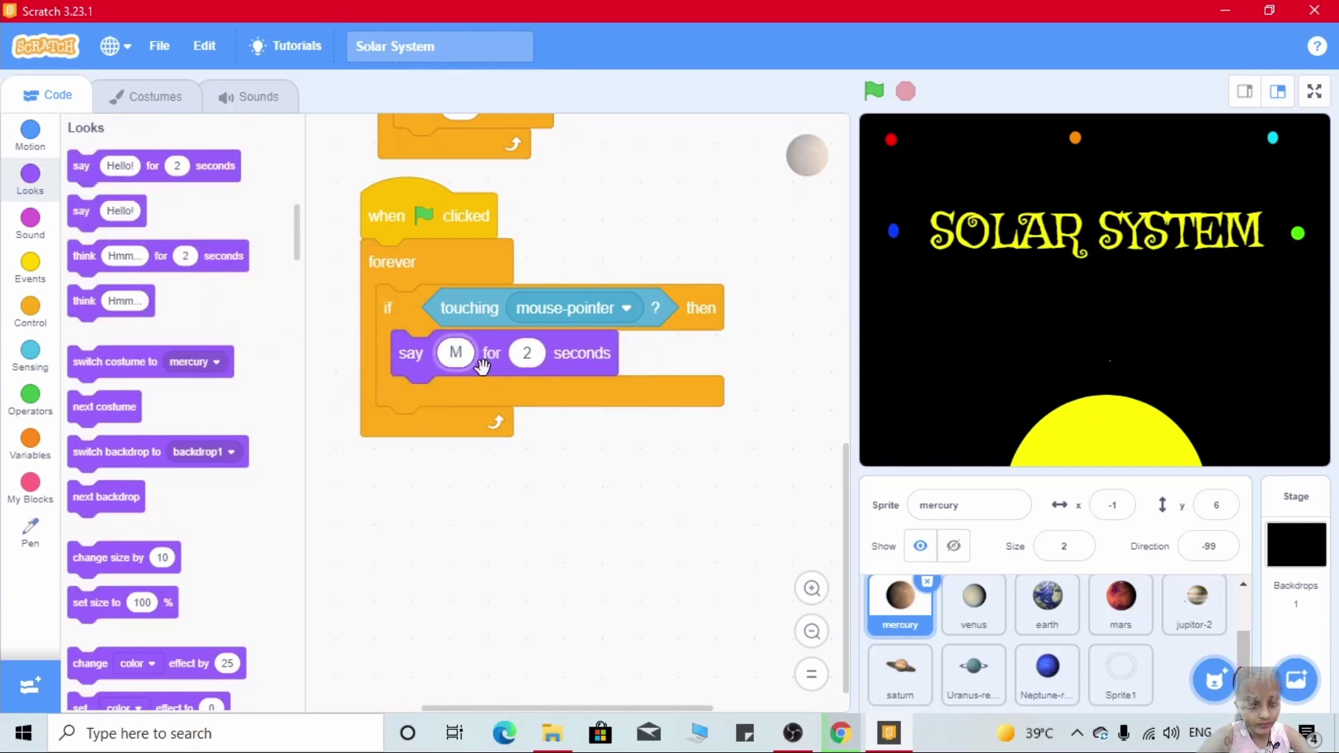
pyautogui.write('ercu')
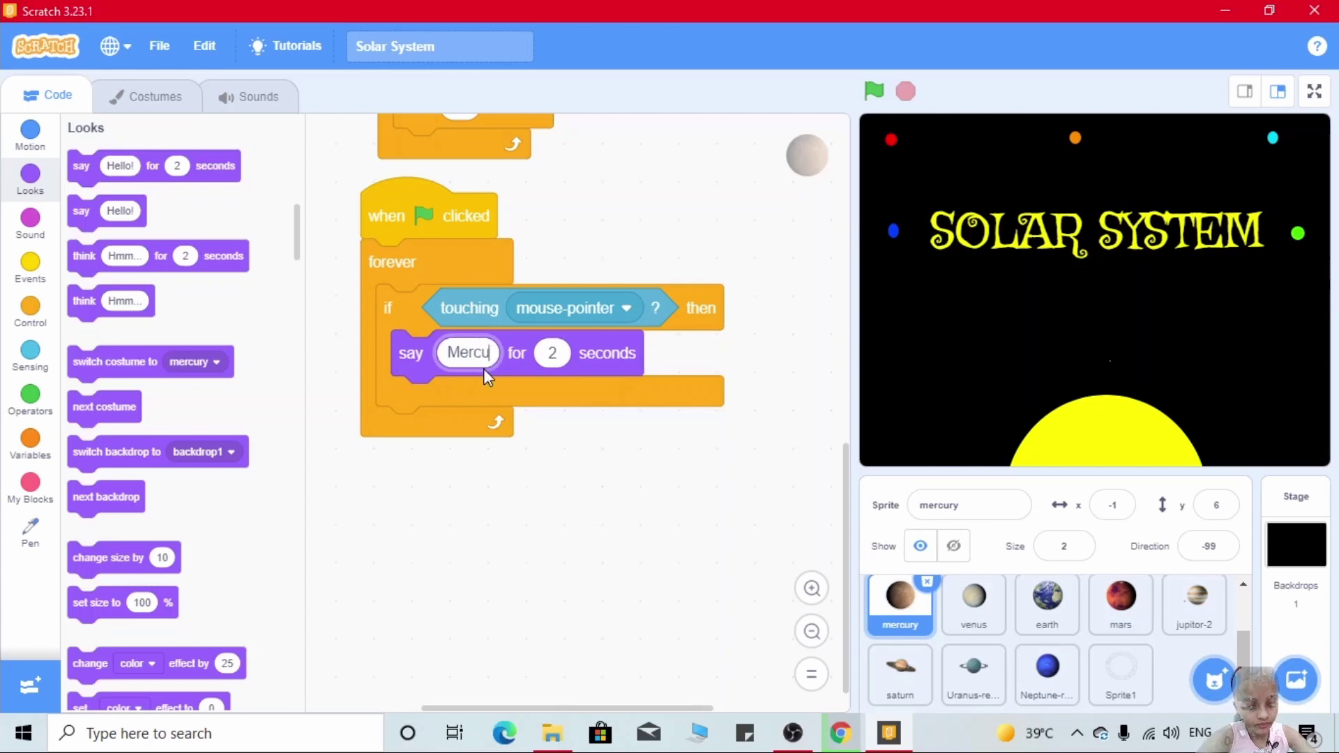
pyautogui.write('ry')
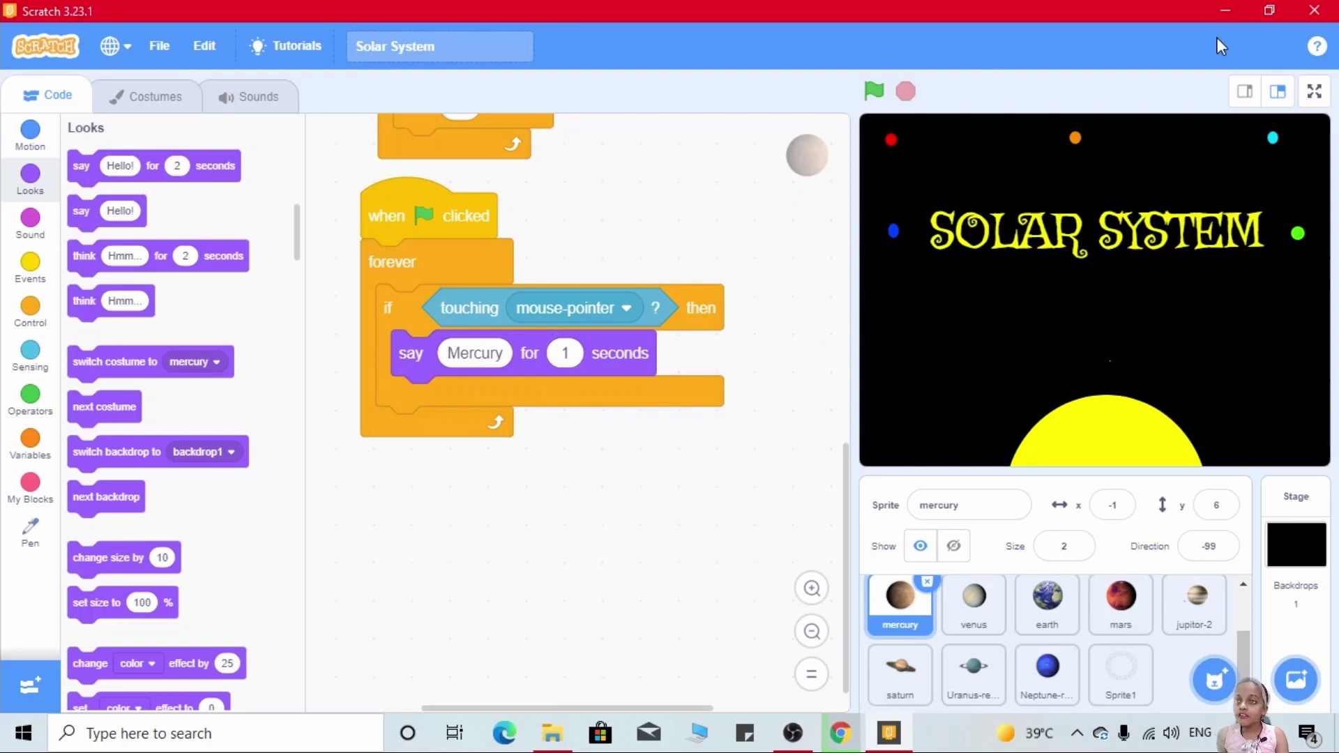
# Copy the hover script to Venus and Earth and edit each one's spoken name
pyautogui.click(1246, 92)
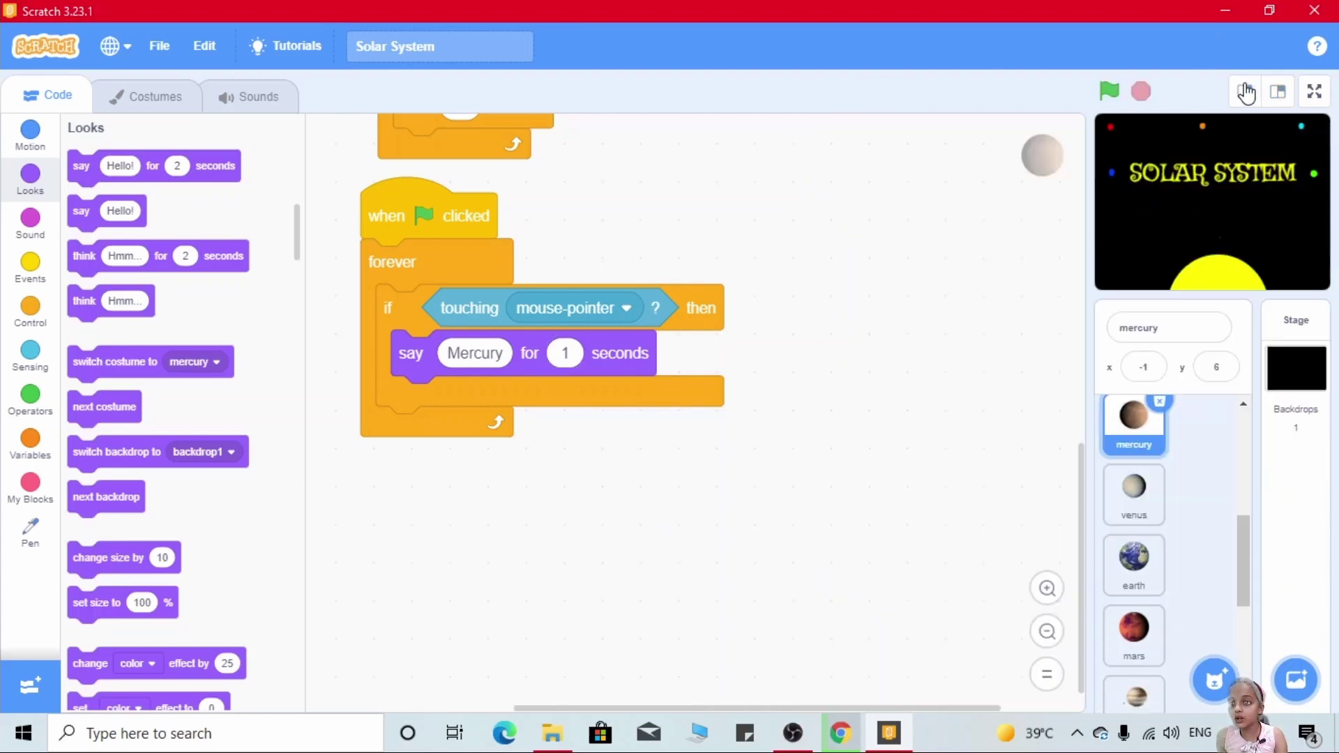
pyautogui.scroll(-2, 1192, 478)
pyautogui.scroll(2, 1174, 478)
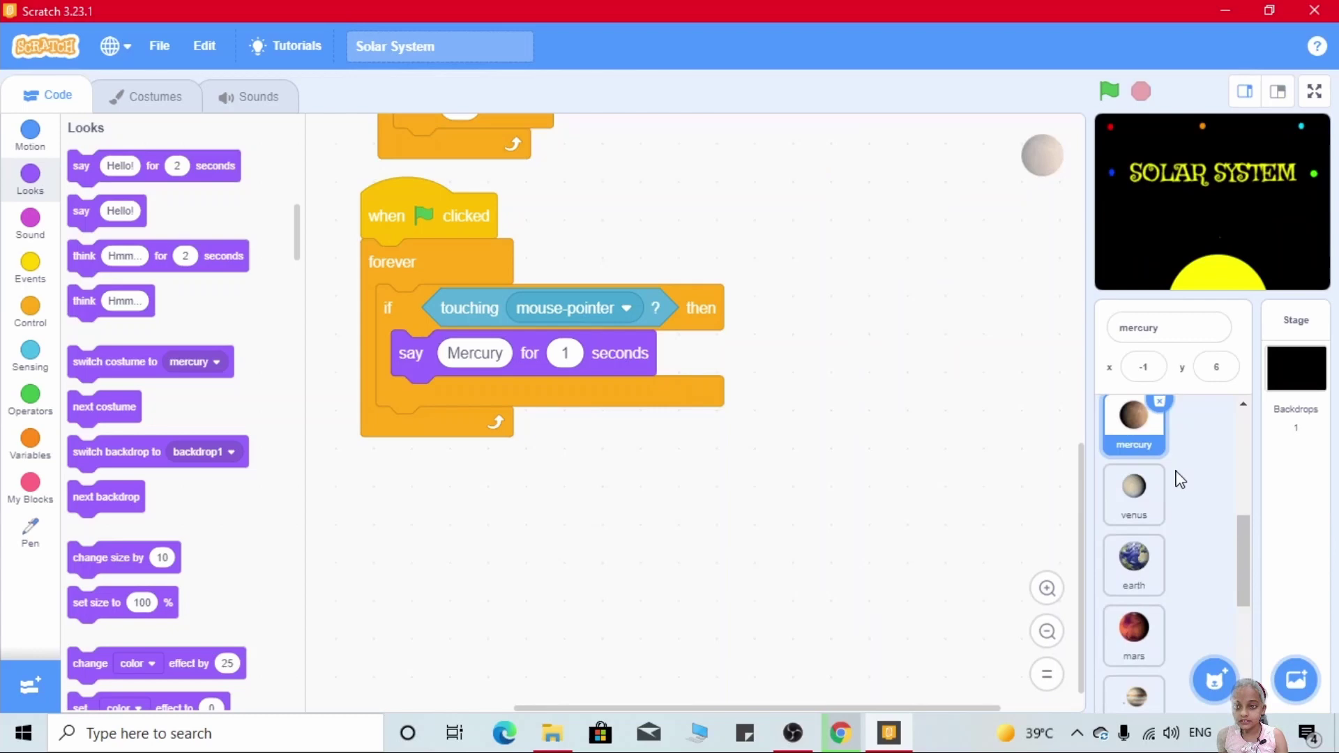
pyautogui.moveTo(612, 282)
pyautogui.mouseDown()
pyautogui.moveTo(1128, 685)
pyautogui.moveTo(1134, 492)
pyautogui.mouseUp()
pyautogui.click(1134, 491)
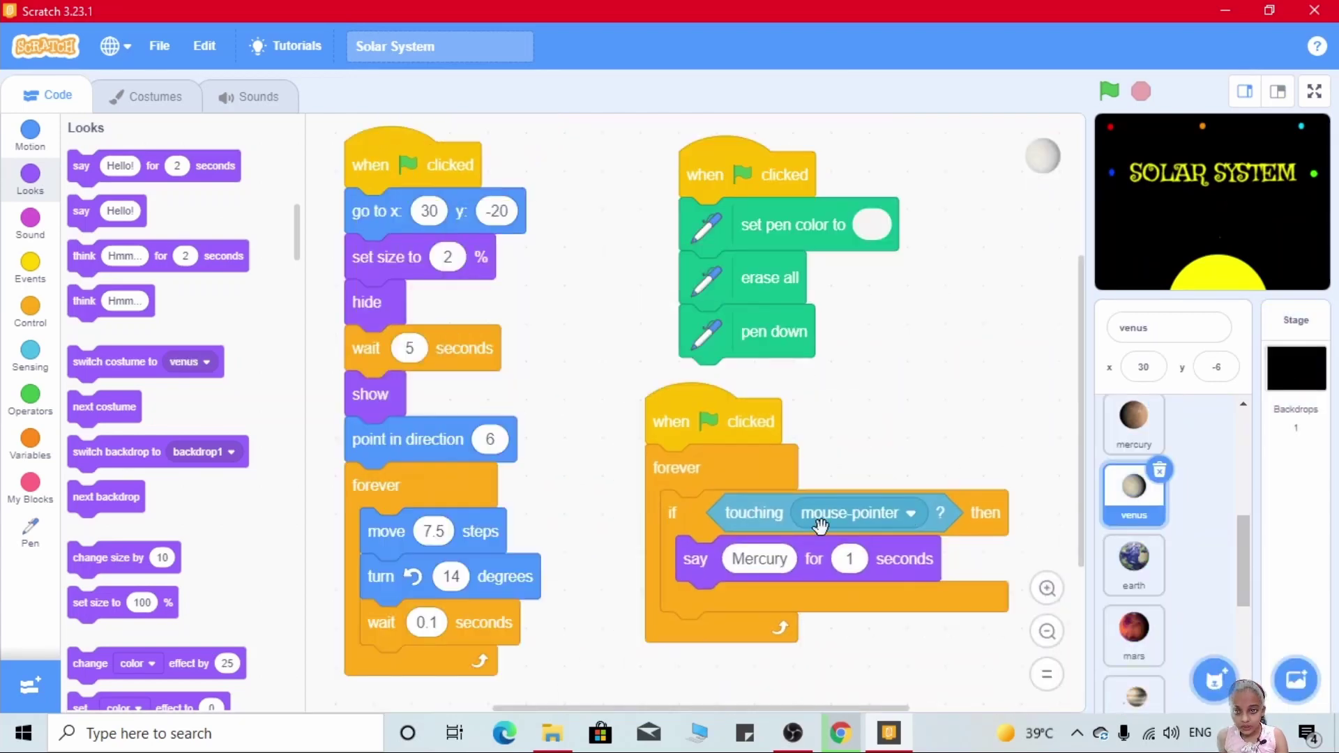
pyautogui.click(758, 560)
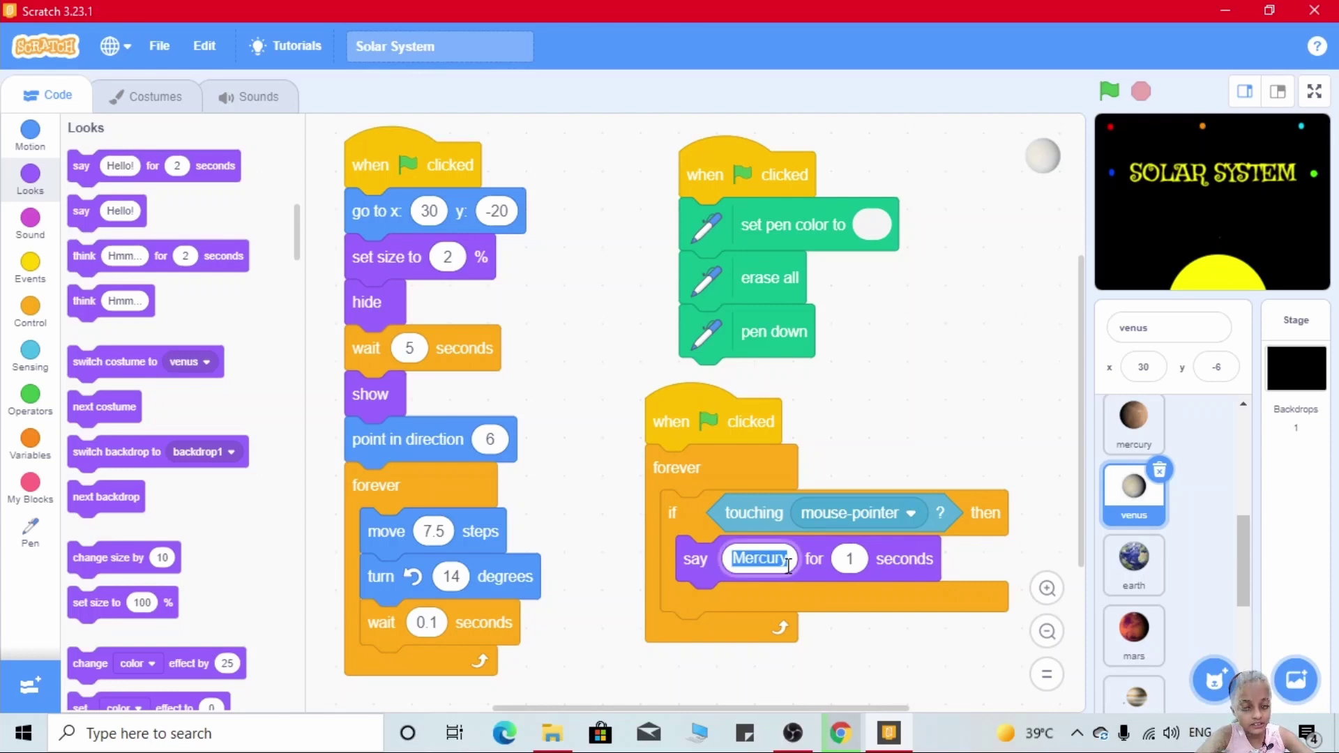
pyautogui.write('Venus')
pyautogui.click(1134, 559)
pyautogui.moveTo(408, 147)
pyautogui.mouseDown()
pyautogui.moveTo(661, 518)
pyautogui.moveTo(720, 448)
pyautogui.mouseUp()
pyautogui.click(764, 589)
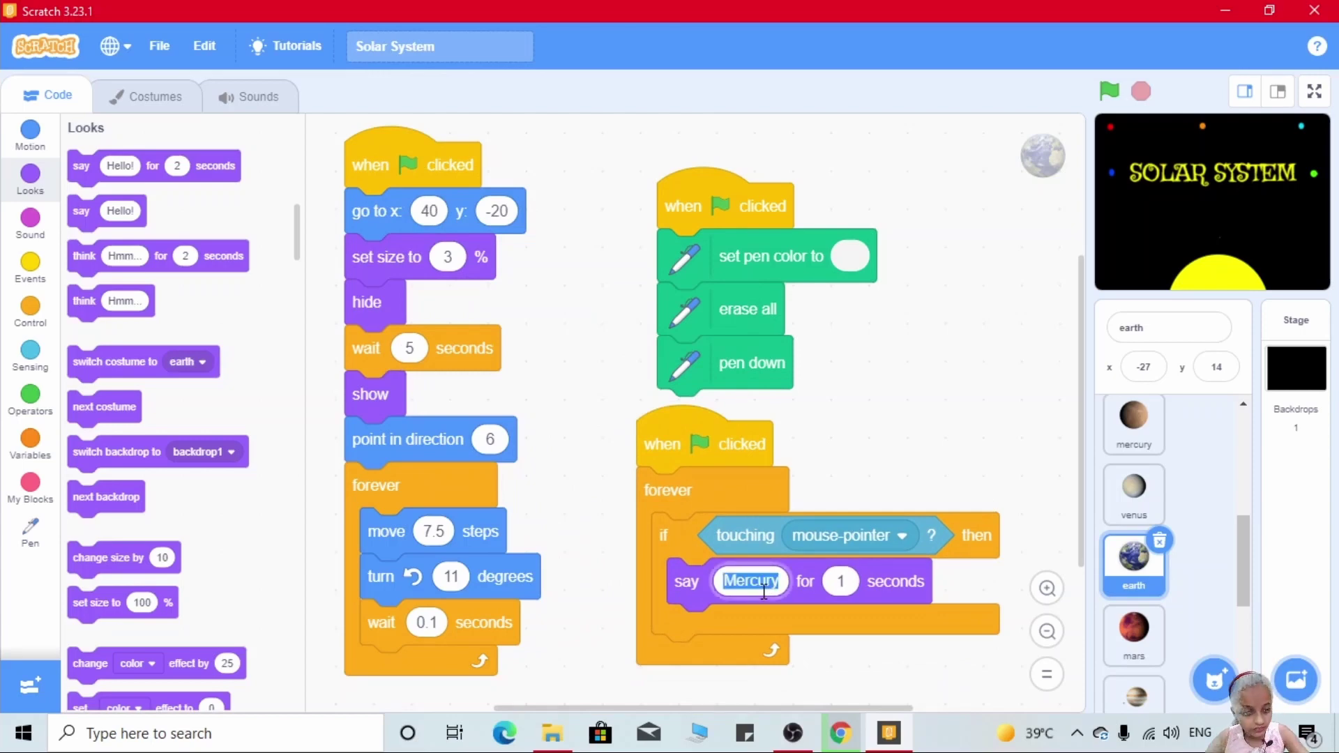
pyautogui.write('Earth')
# Copy the hover script to Mars and jupiter-2, then edit the spoken names through Neptune
pyautogui.moveTo(723, 445); pyautogui.dragTo(1159, 666)
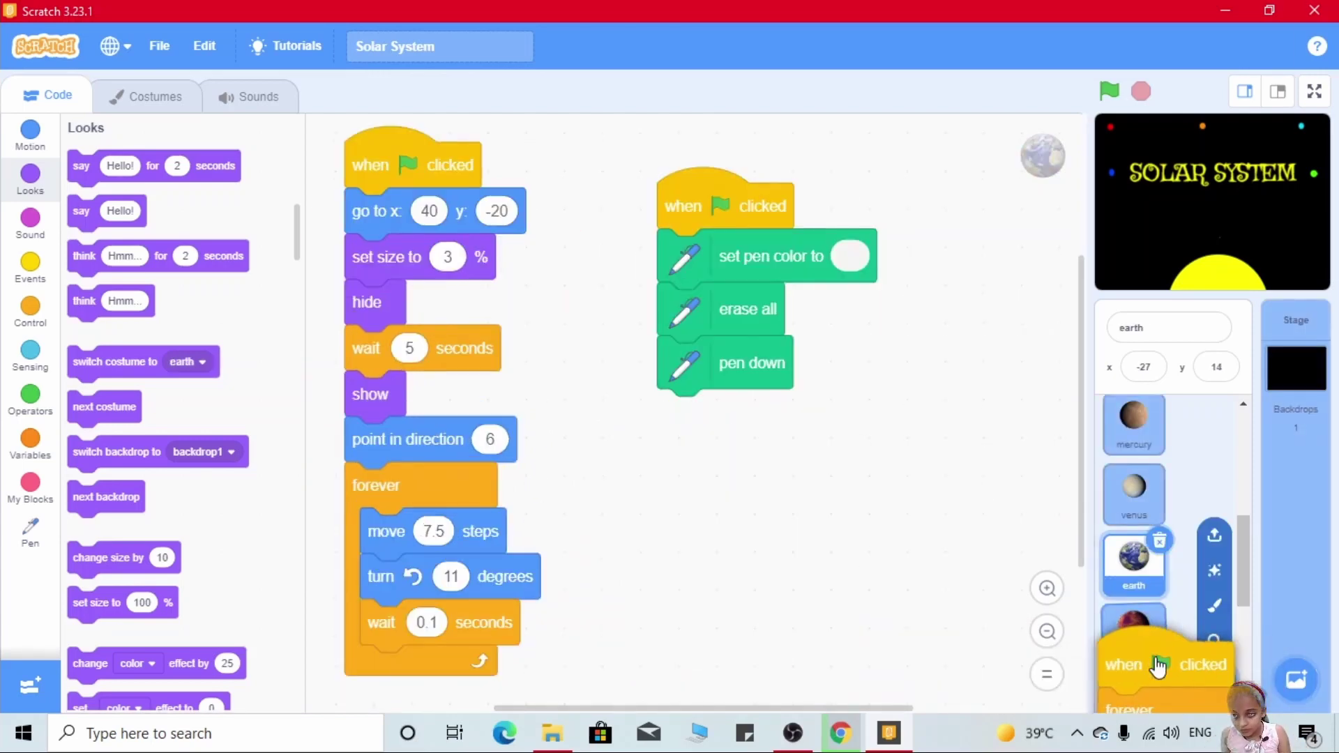
pyautogui.click(1133, 627)
pyautogui.moveTo(373, 157); pyautogui.dragTo(898, 366)
pyautogui.moveTo(839, 323); pyautogui.dragTo(703, 290)
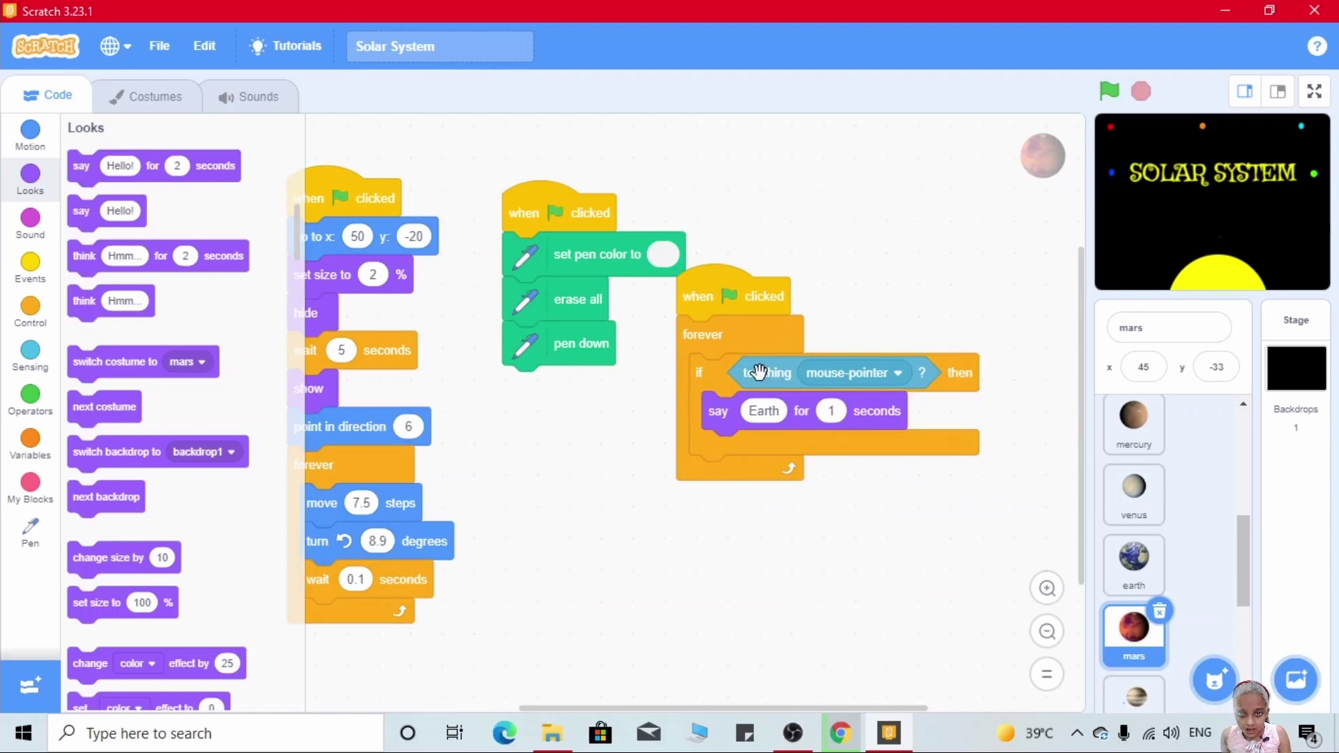
pyautogui.write('Mars')
pyautogui.moveTo(790, 296); pyautogui.dragTo(986, 443)
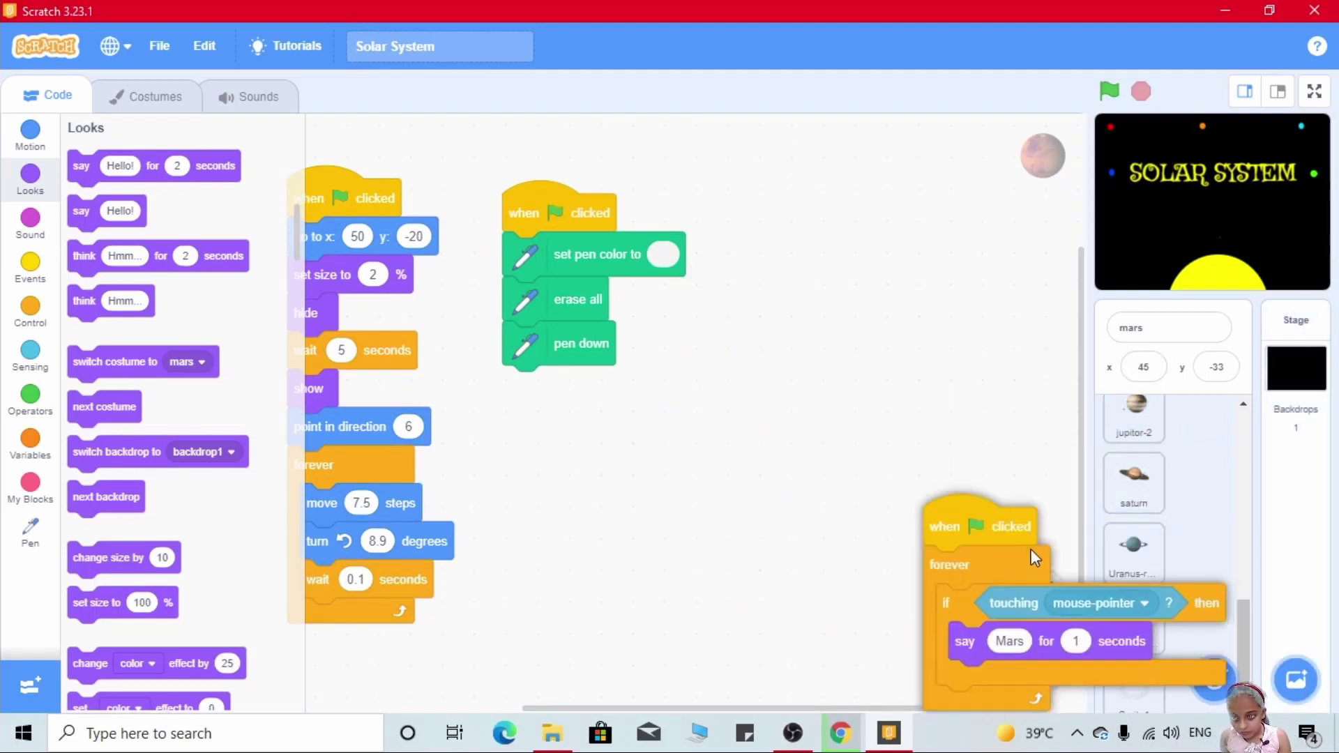
pyautogui.moveTo(986, 443); pyautogui.dragTo(1133, 419)
pyautogui.click(1133, 419)
pyautogui.moveTo(417, 155); pyautogui.dragTo(825, 378)
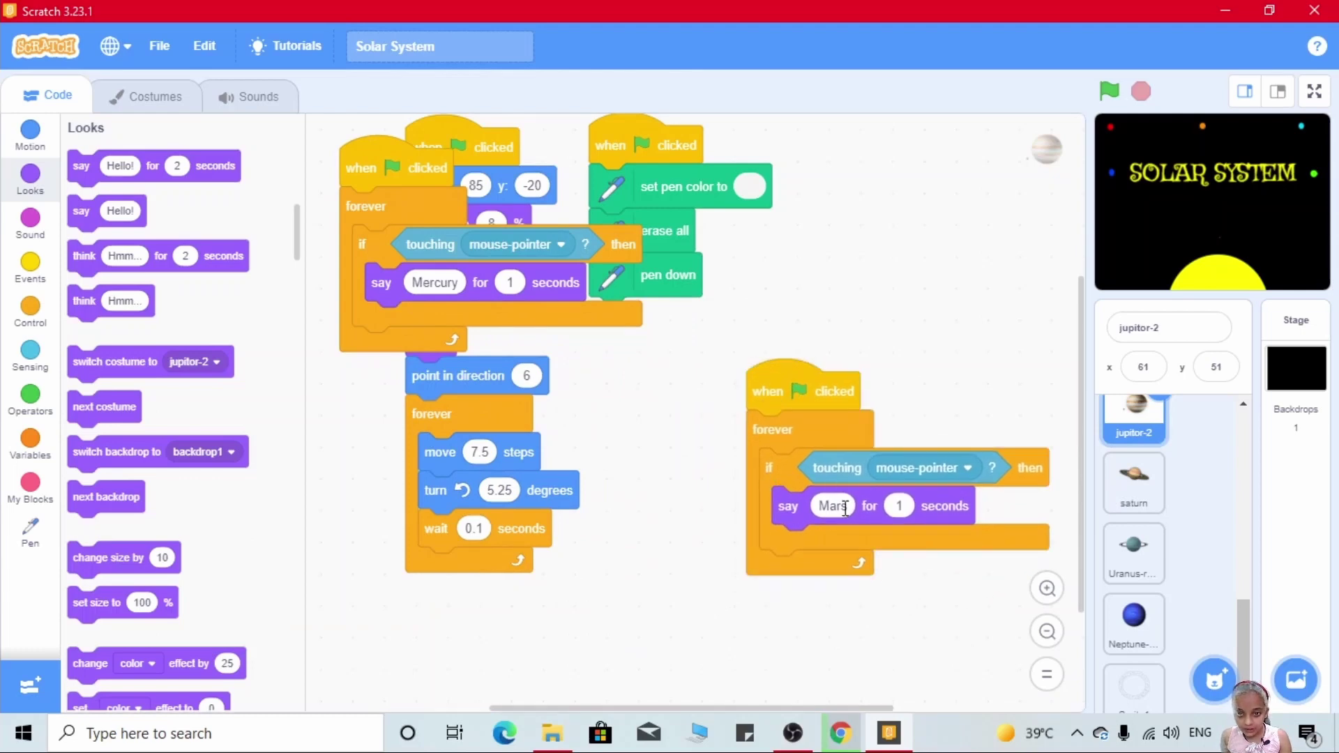
pyautogui.write('Jup')
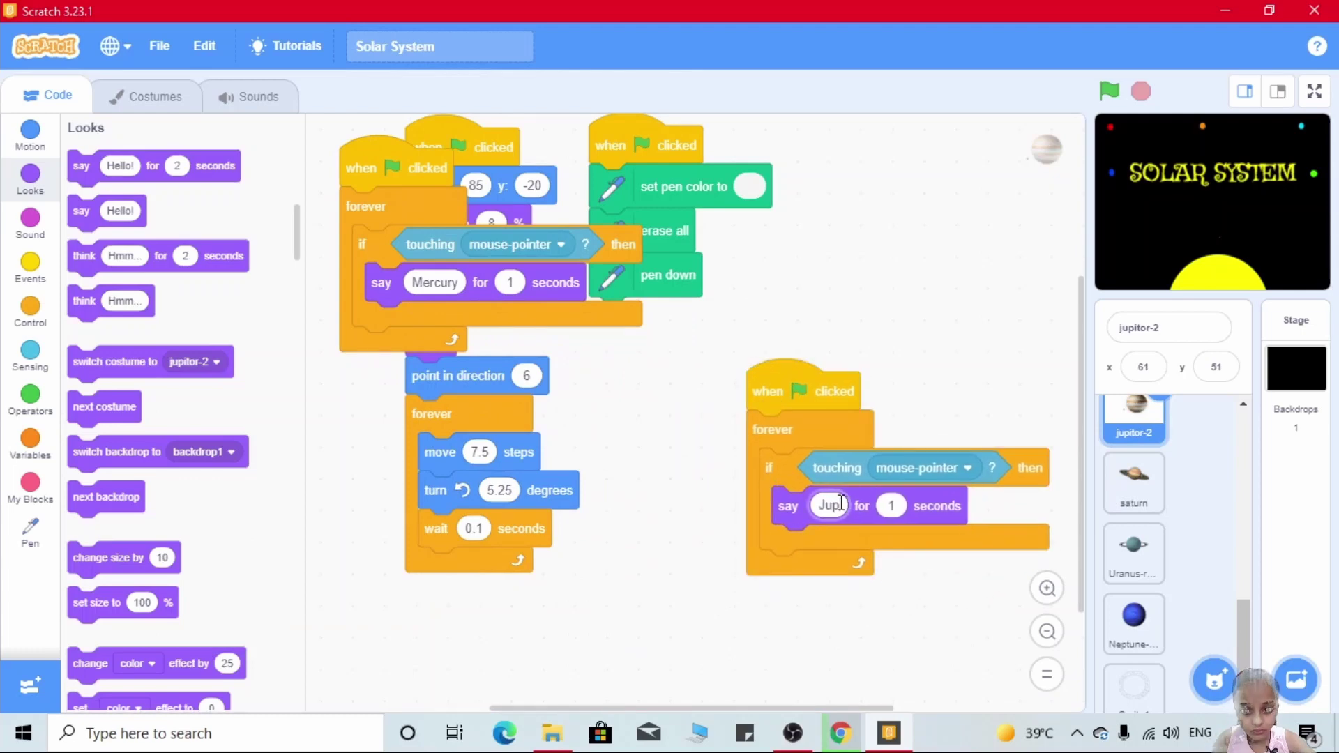
pyautogui.click(267, 207)
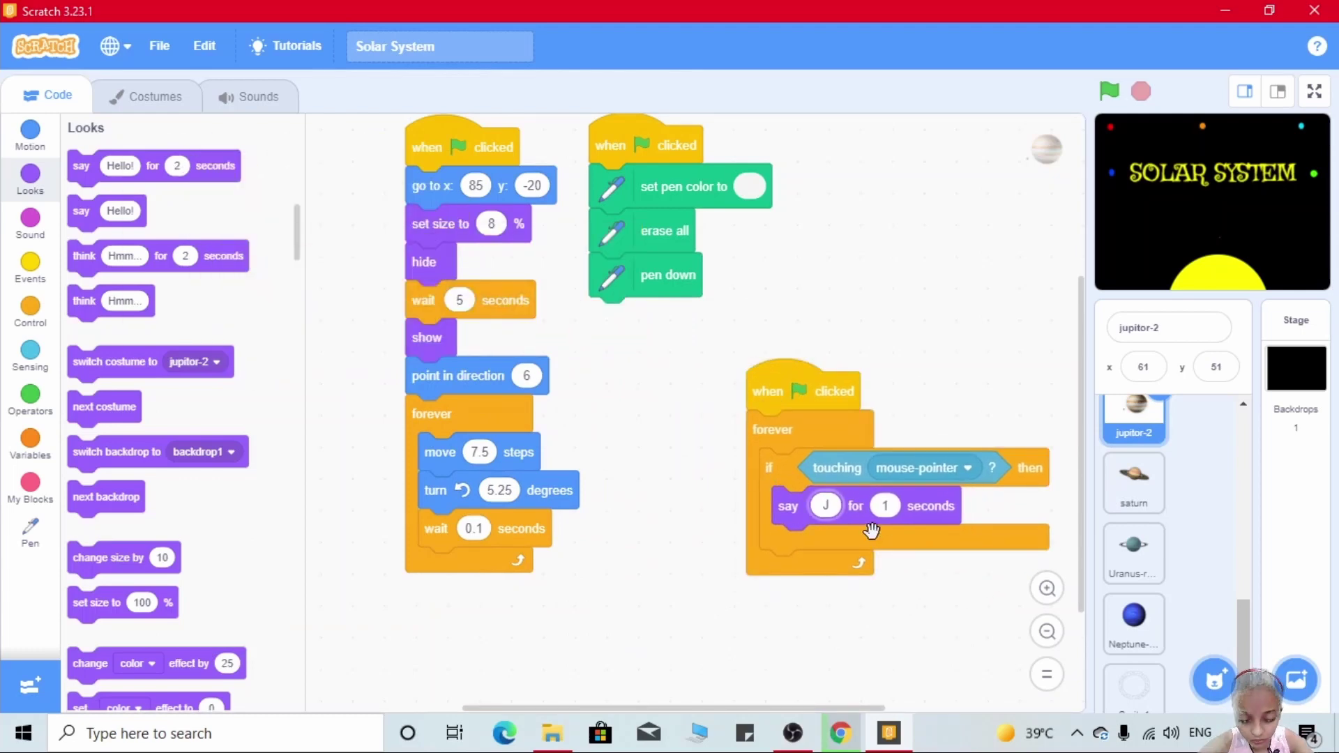
pyautogui.write('upiter')
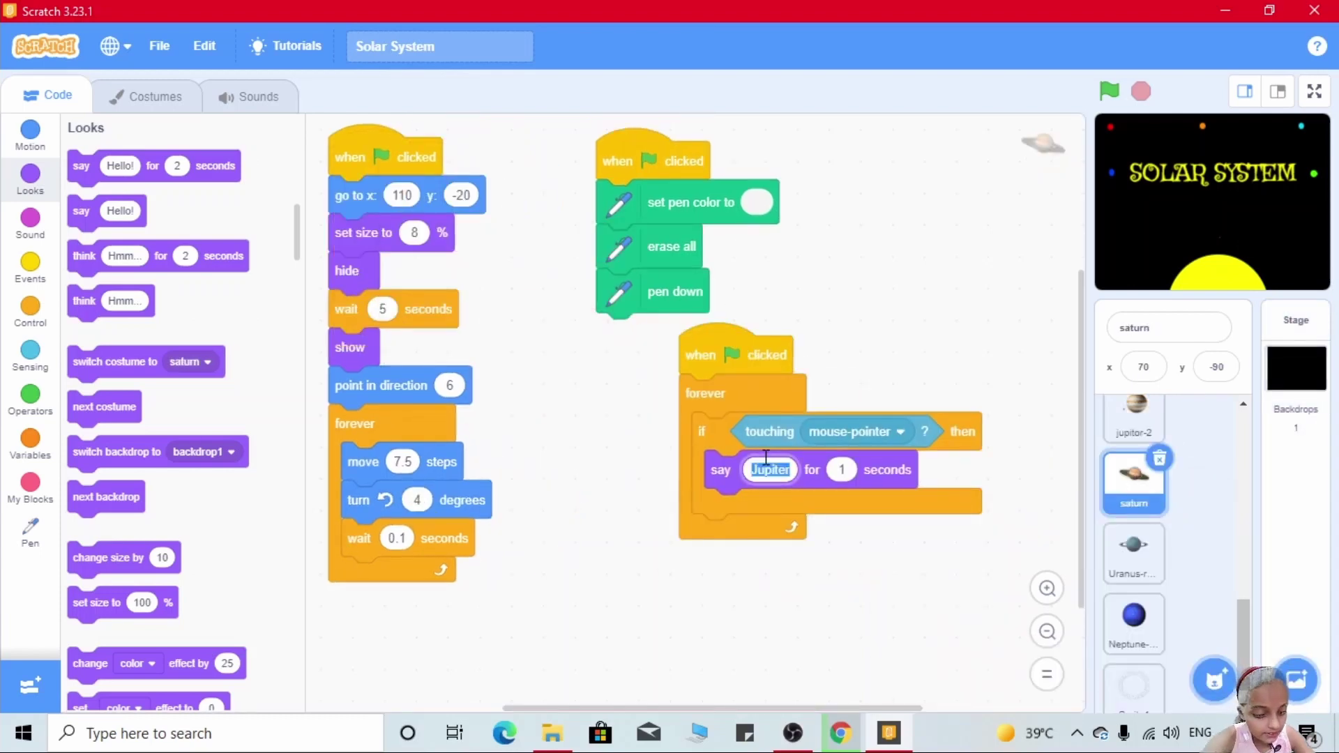
pyautogui.write('Sturn')
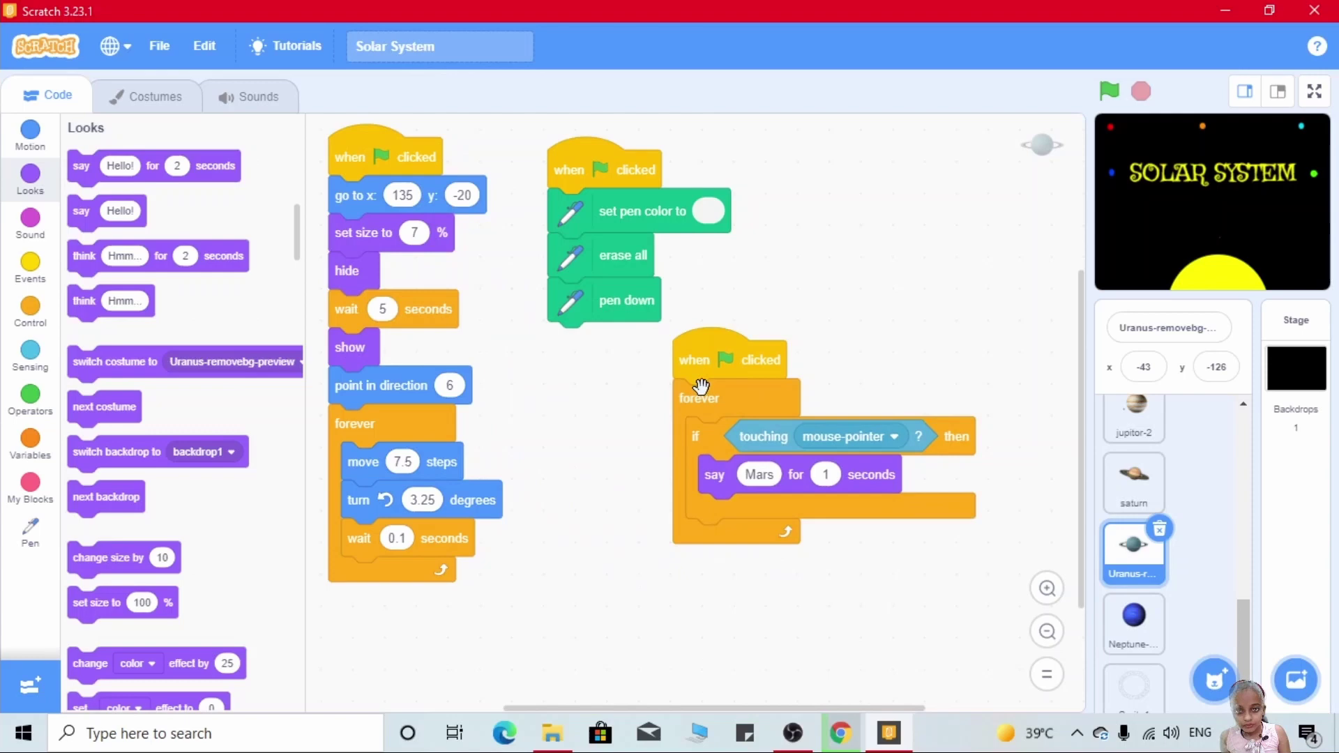
pyautogui.write('U')
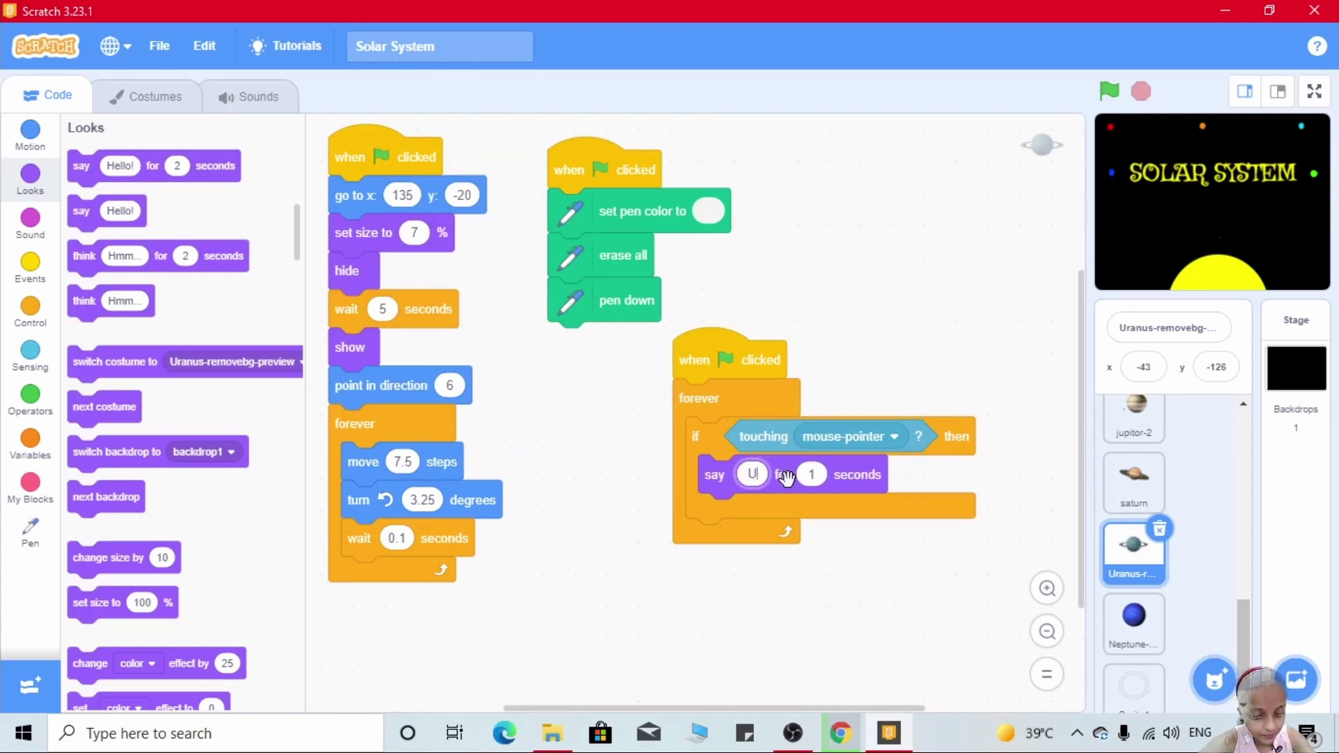
pyautogui.write('rranus')
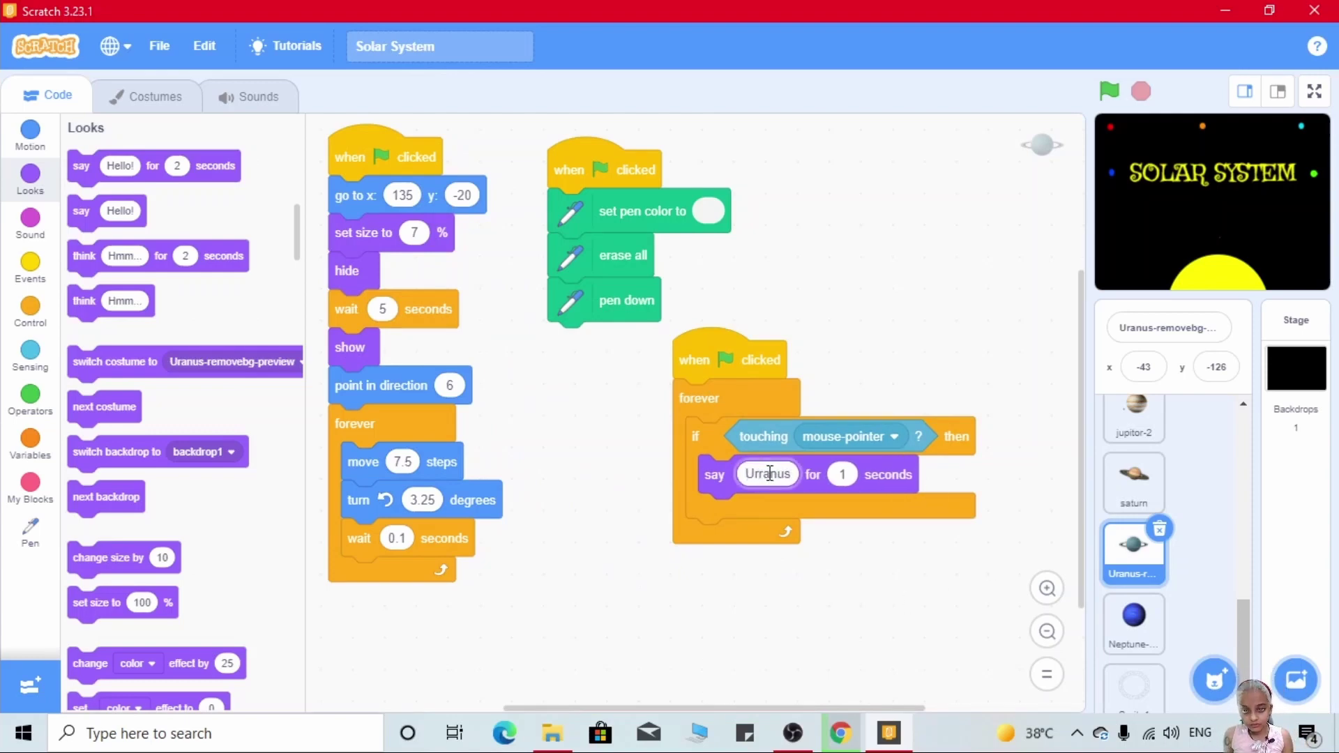
pyautogui.click(740, 500)
pyautogui.write('Nept')
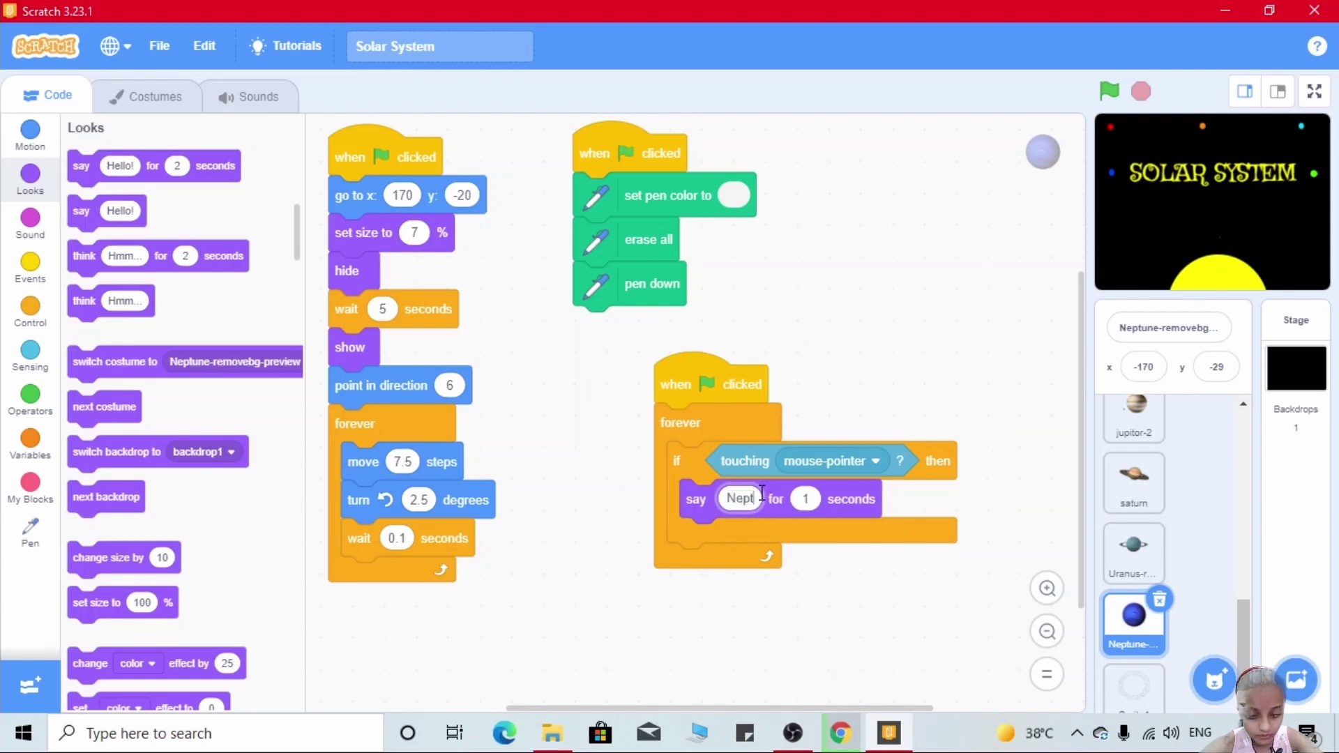
pyautogui.write('une')
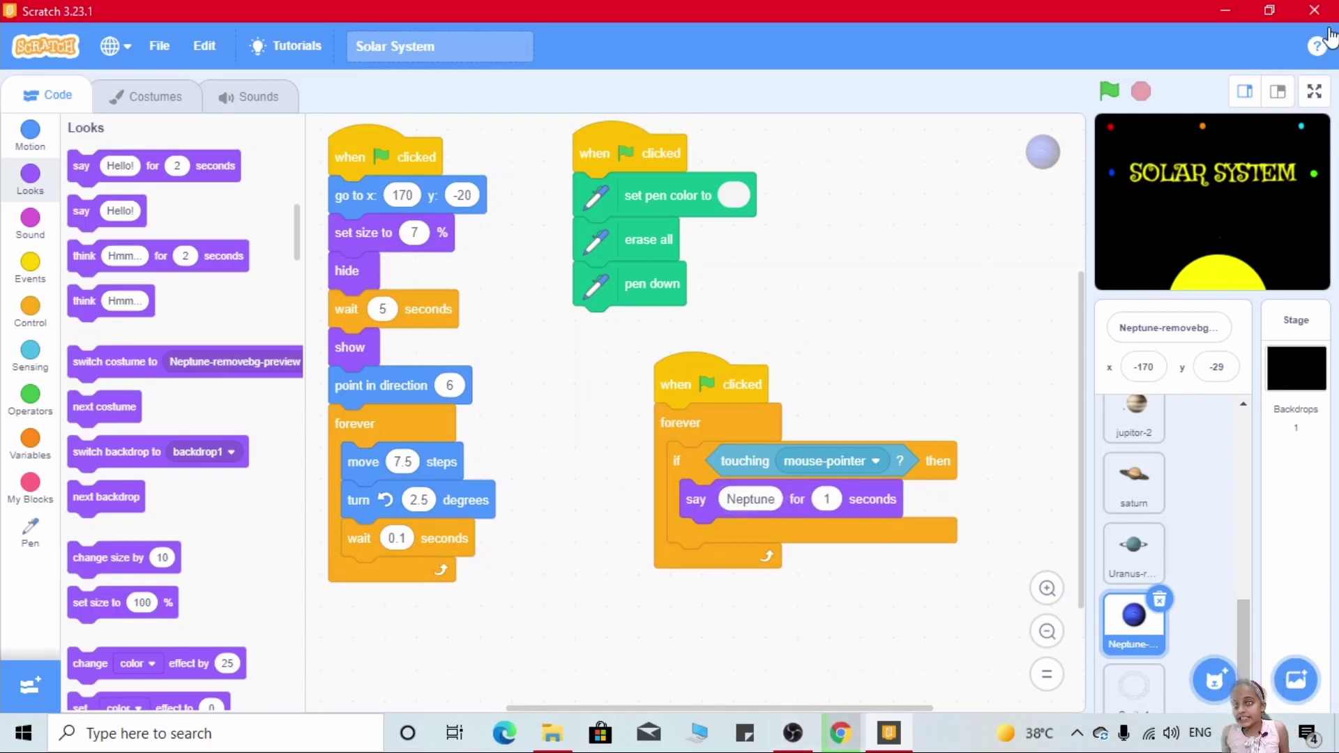
# Run the project full-screen and hover Jupiter, Saturn, Uranus, Neptune, Earth, Mercury, Venus and Mars
pyautogui.click(1316, 89)
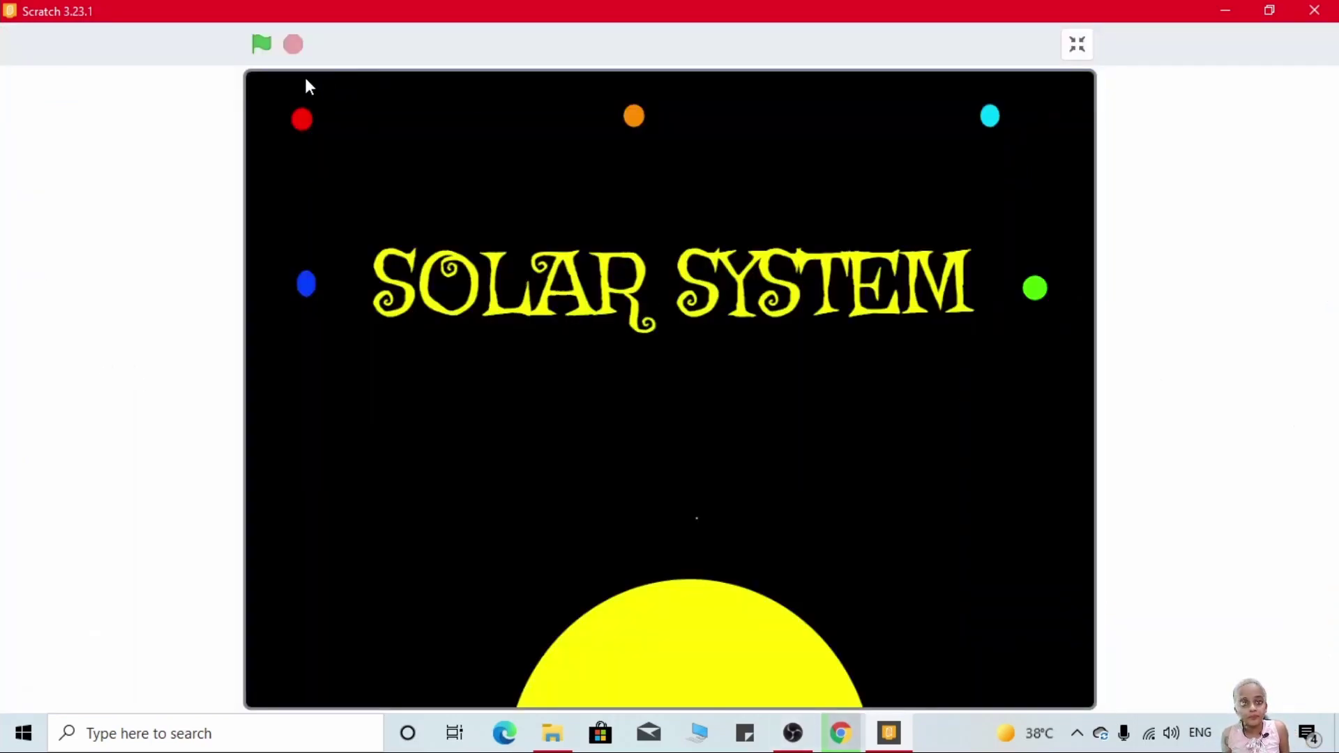
pyautogui.click(254, 42)
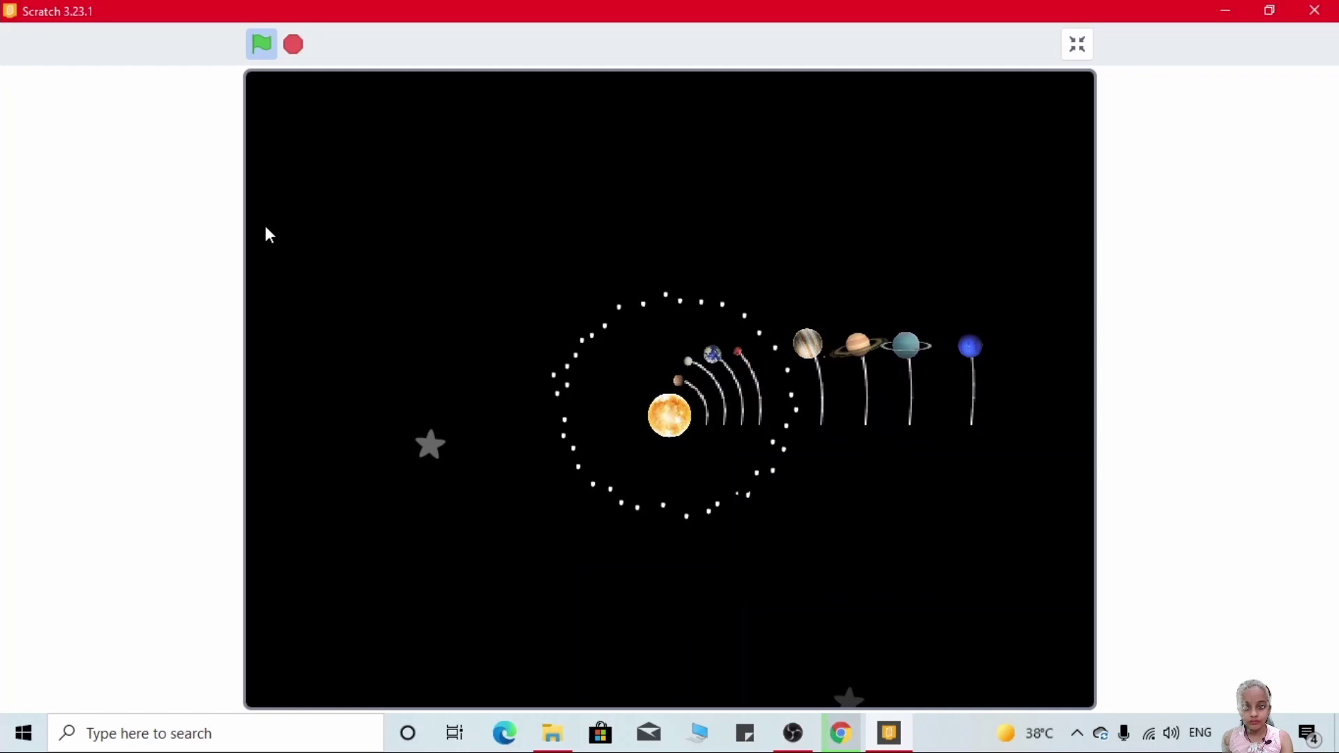
pyautogui.click(697, 267)
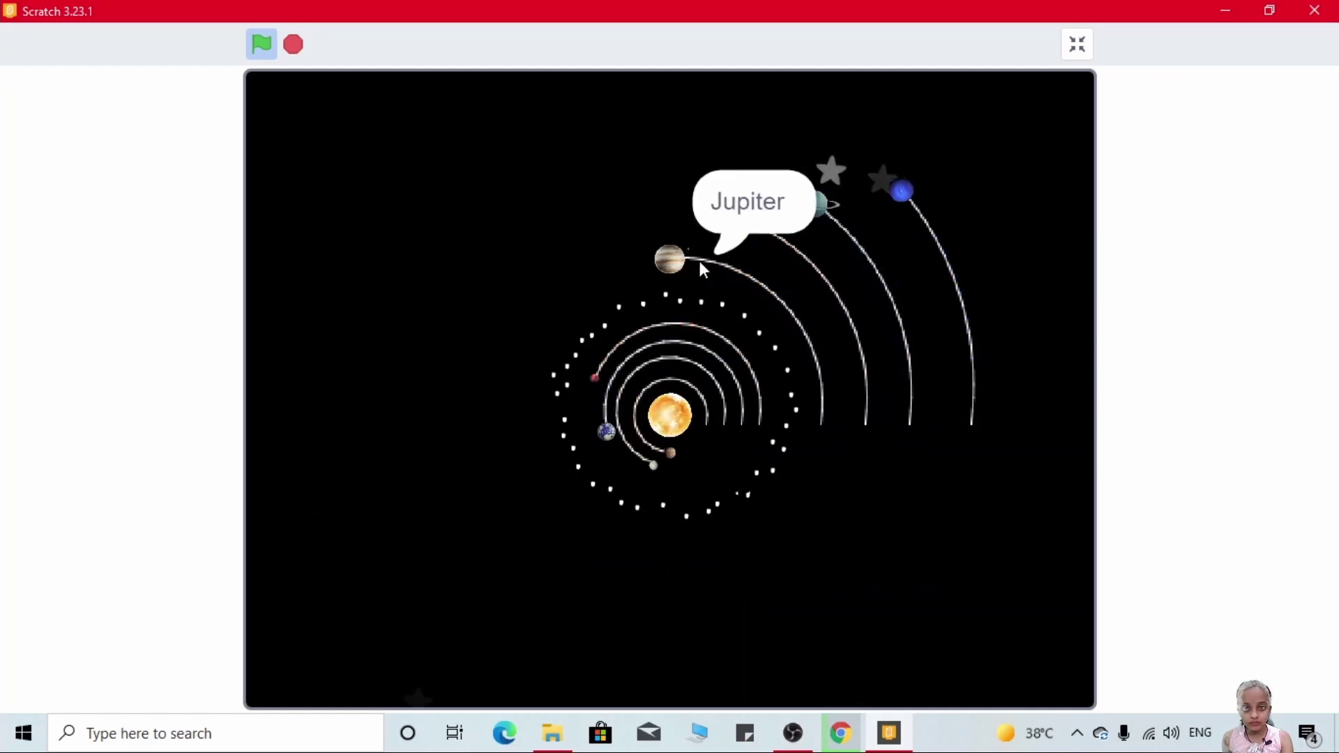
pyautogui.click(639, 203)
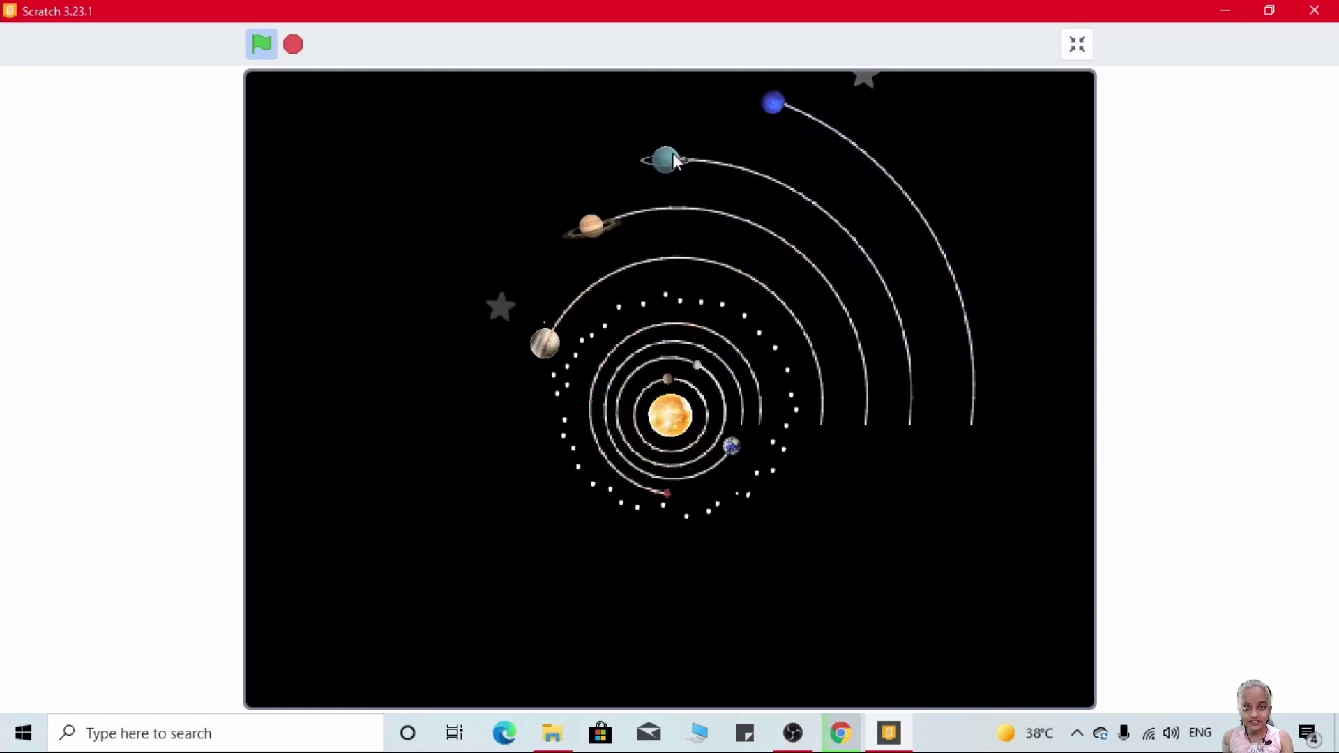
pyautogui.click(670, 153)
pyautogui.click(644, 88)
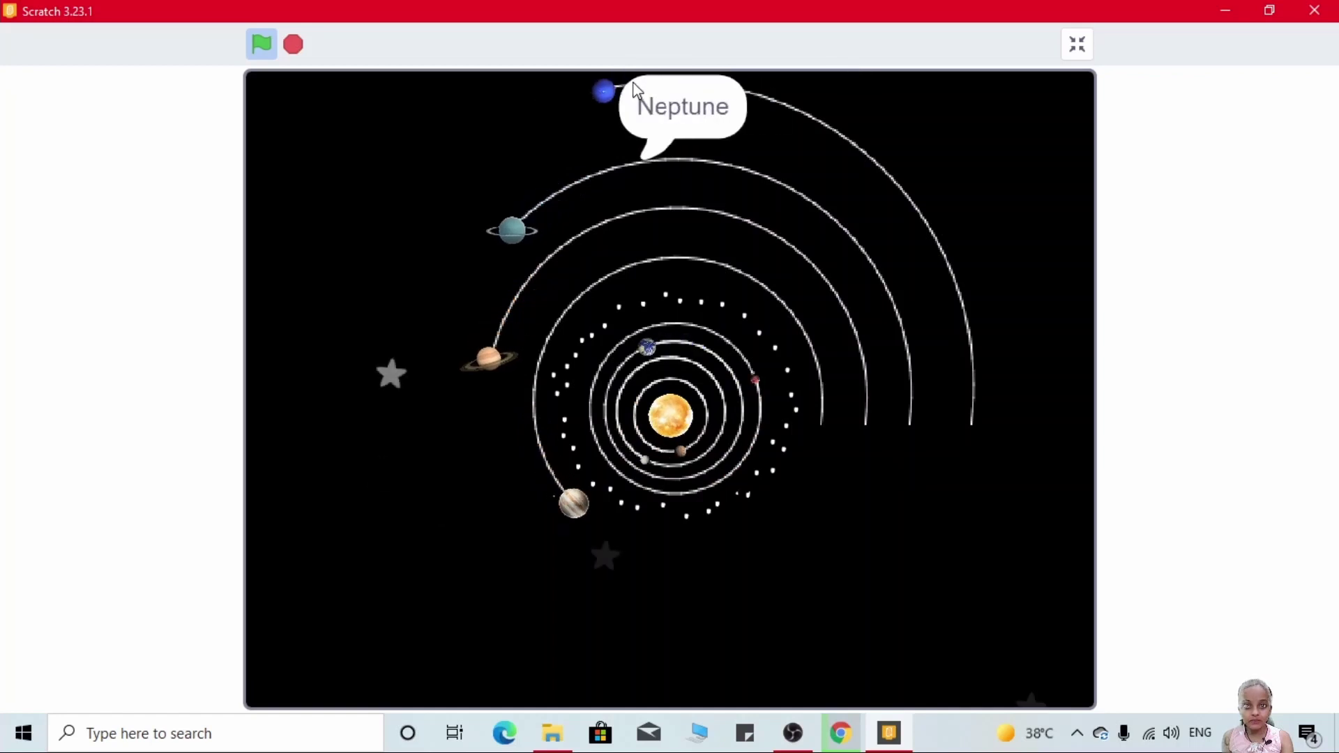
pyautogui.click(621, 466)
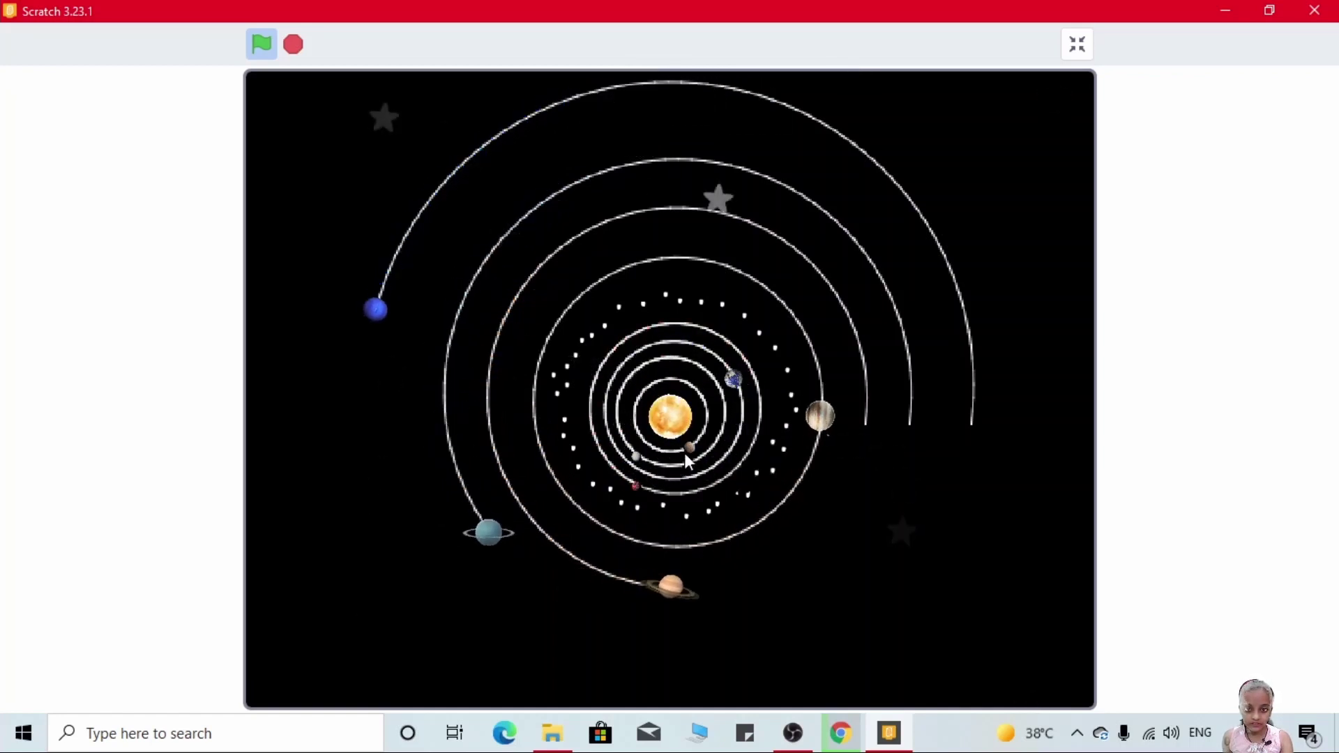
pyautogui.click(698, 403)
pyautogui.click(695, 366)
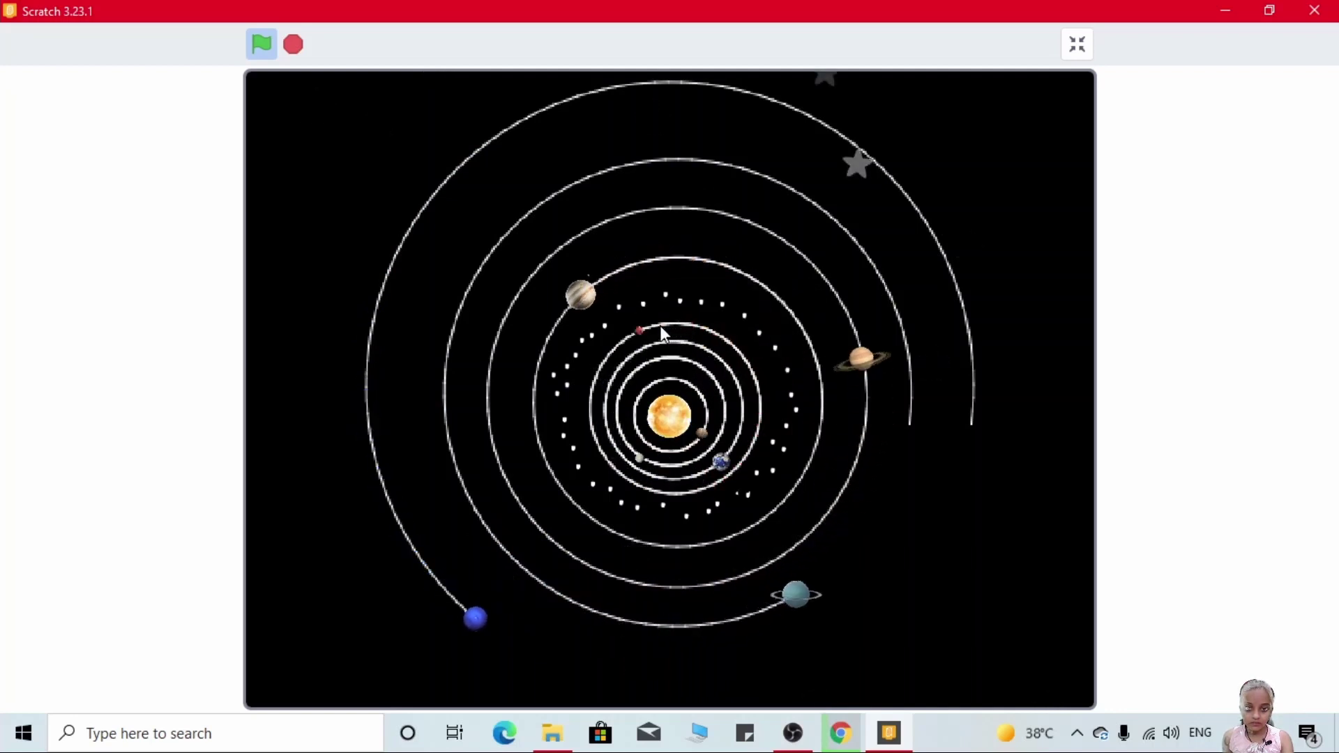
pyautogui.click(599, 385)
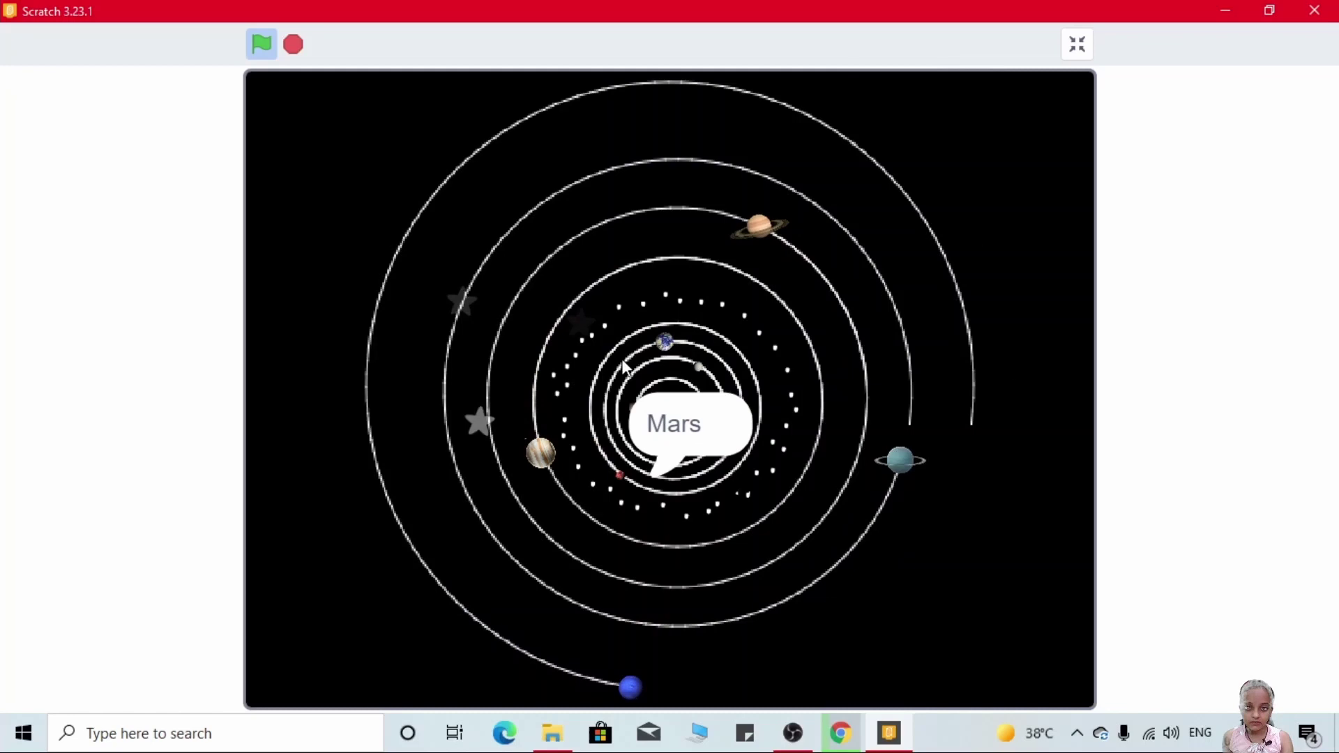
pyautogui.click(631, 360)
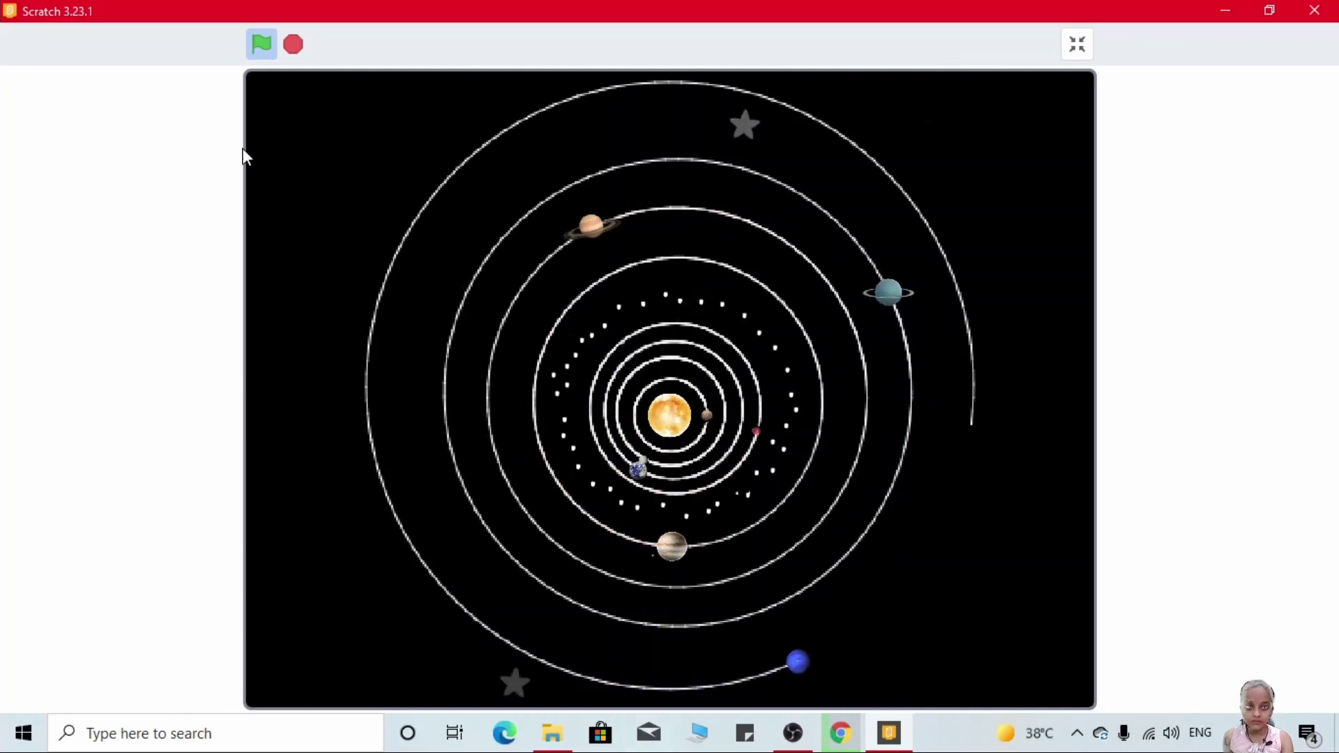
pyautogui.press('Escape')
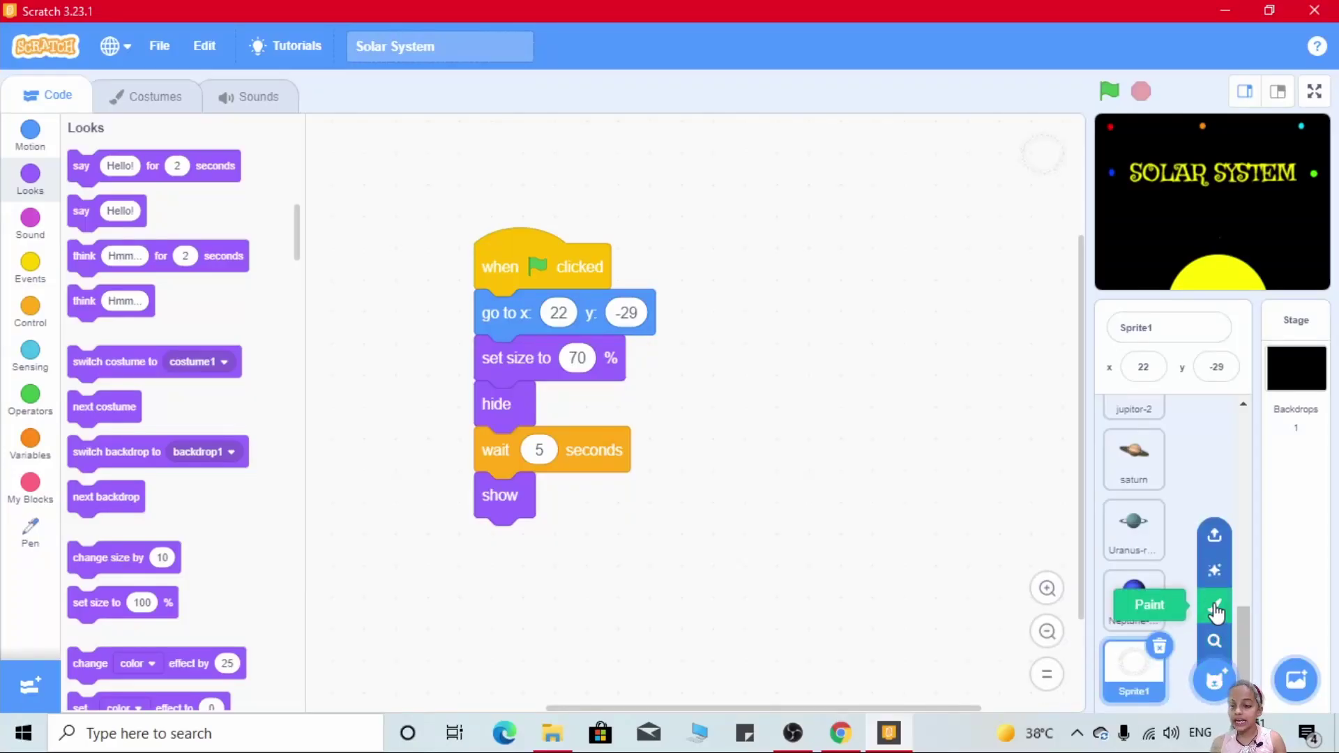
# Paint a new sprite containing a long rectangular shaft and a square beside it
pyautogui.click(1216, 610)
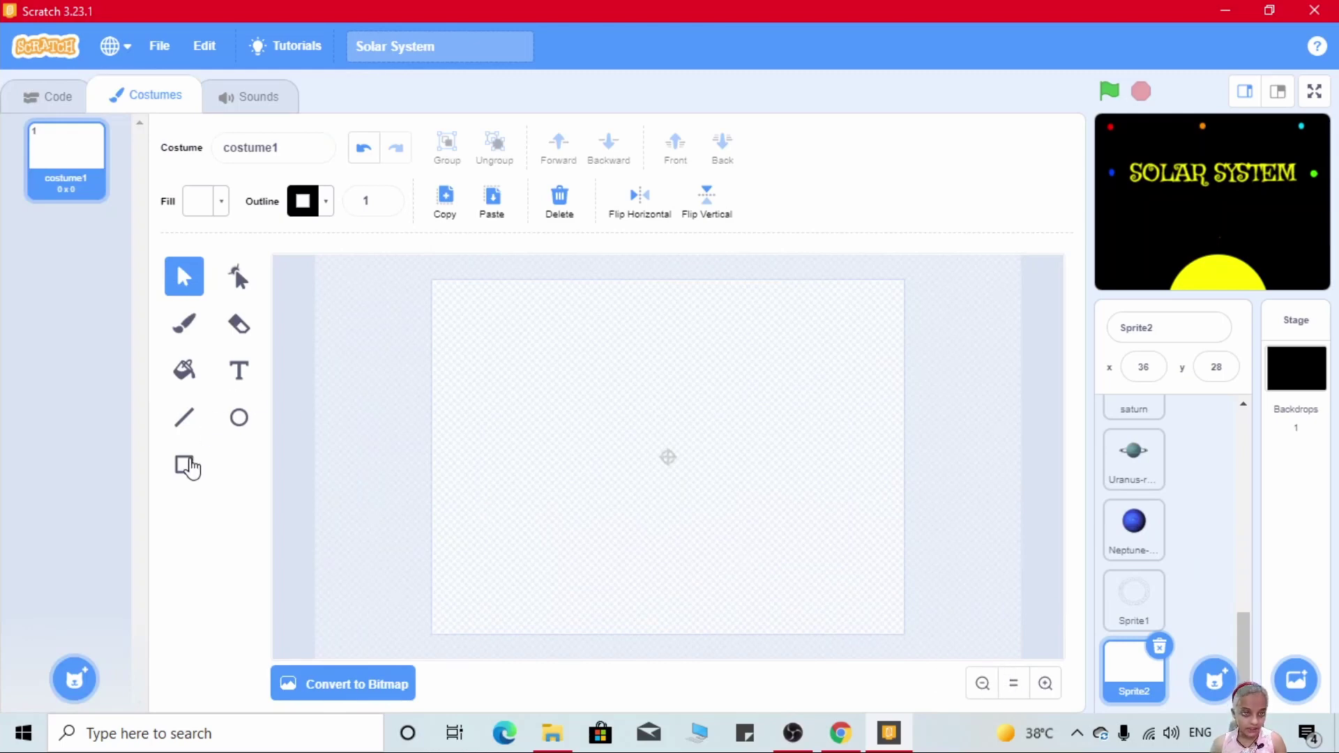
pyautogui.click(185, 464)
pyautogui.moveTo(512, 388)
pyautogui.mouseDown()
pyautogui.moveTo(622, 440)
pyautogui.moveTo(650, 427)
pyautogui.moveTo(586, 409)
pyautogui.mouseUp()
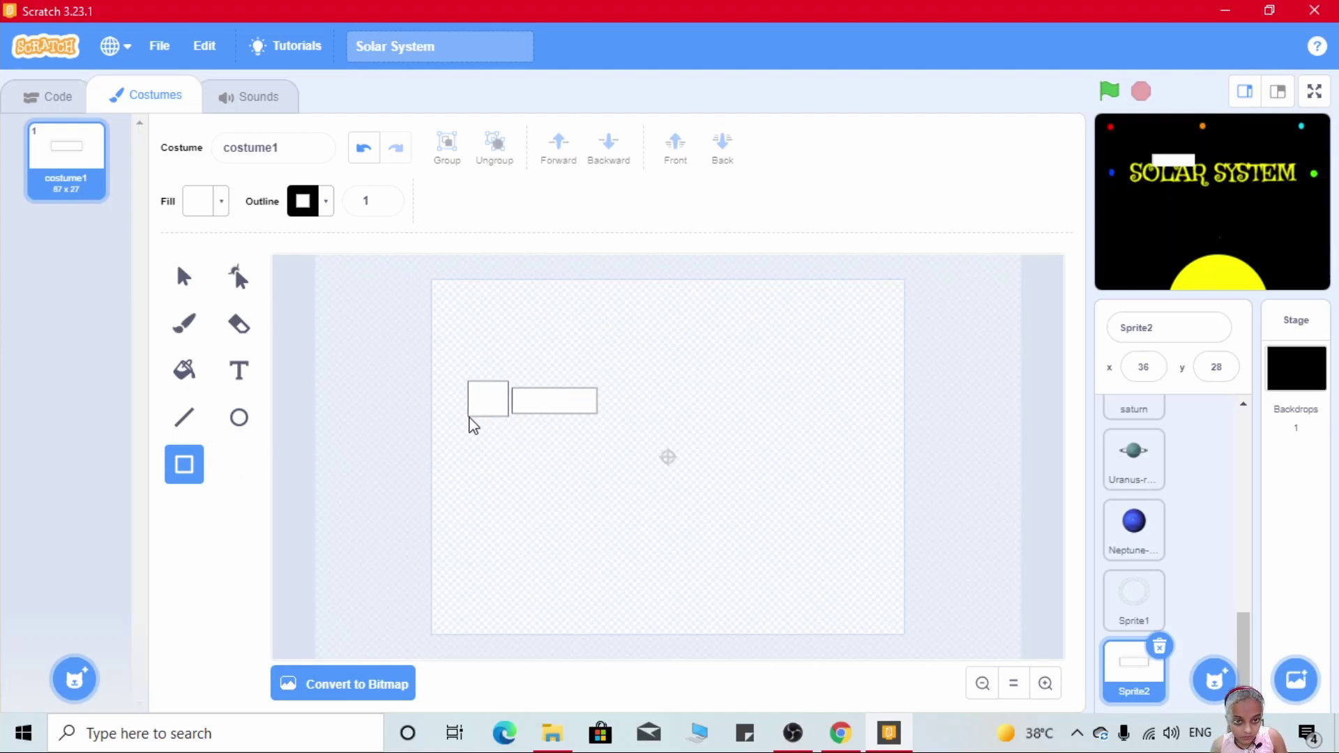
pyautogui.moveTo(470, 424); pyautogui.dragTo(474, 423)
pyautogui.click(1045, 683)
# Reshape the square into a triangular arrowhead pointing left
pyautogui.click(239, 276)
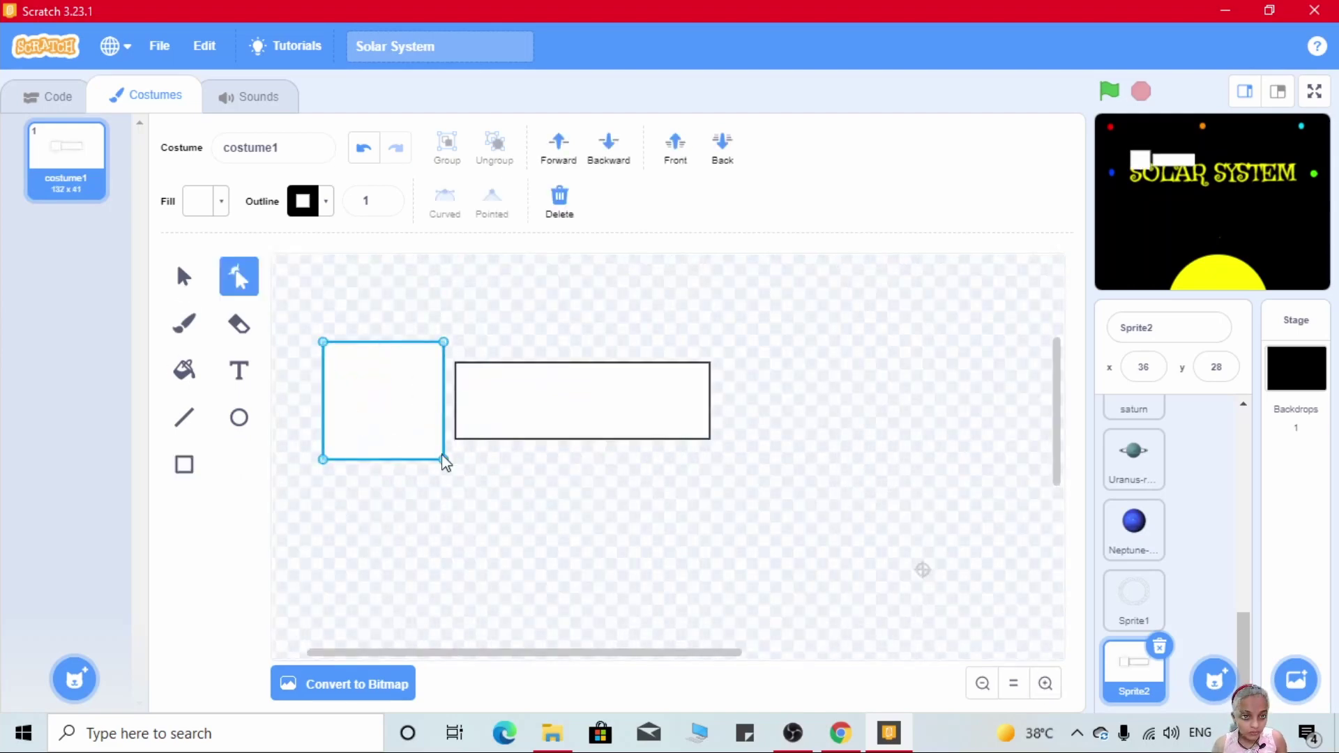
pyautogui.moveTo(323, 459); pyautogui.dragTo(286, 422)
pyautogui.moveTo(322, 343); pyautogui.dragTo(283, 412)
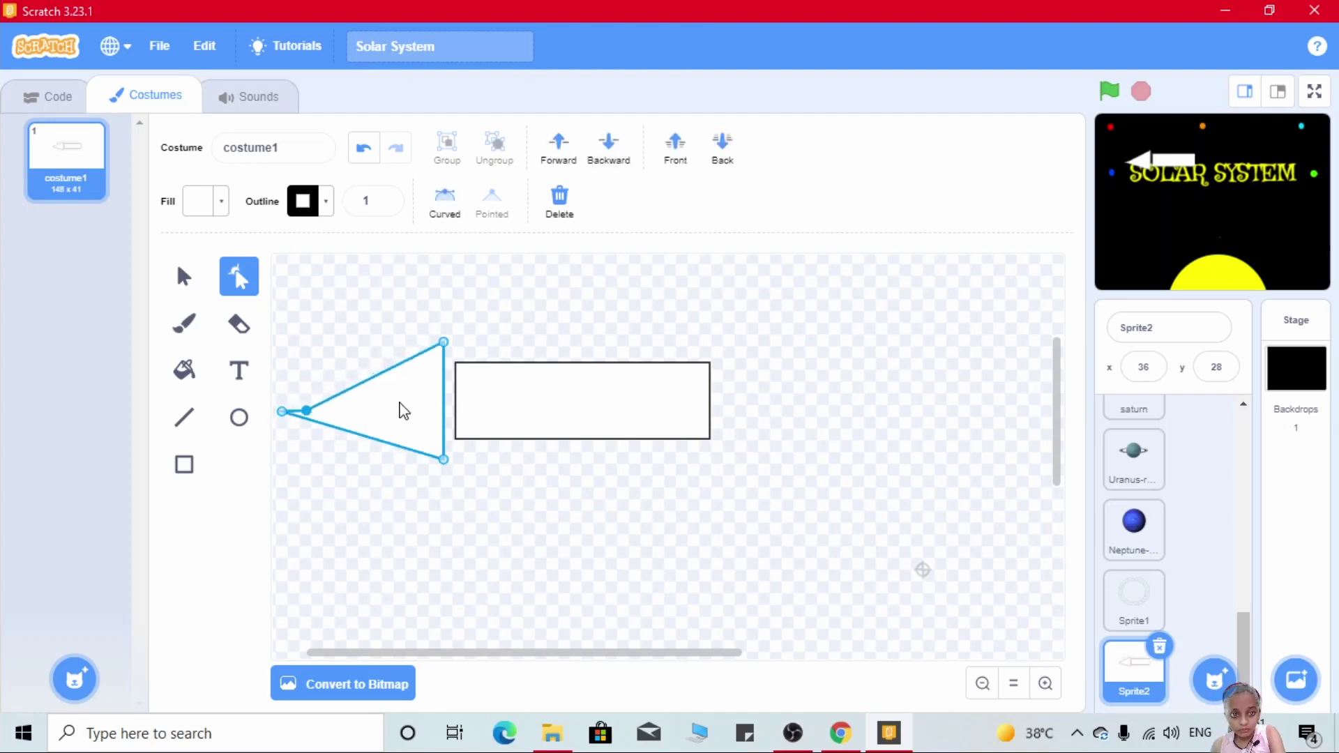
pyautogui.click(433, 530)
# Join the arrowhead to the shaft, select both, and nudge the arrow into position
pyautogui.press('v')
pyautogui.click(419, 424)
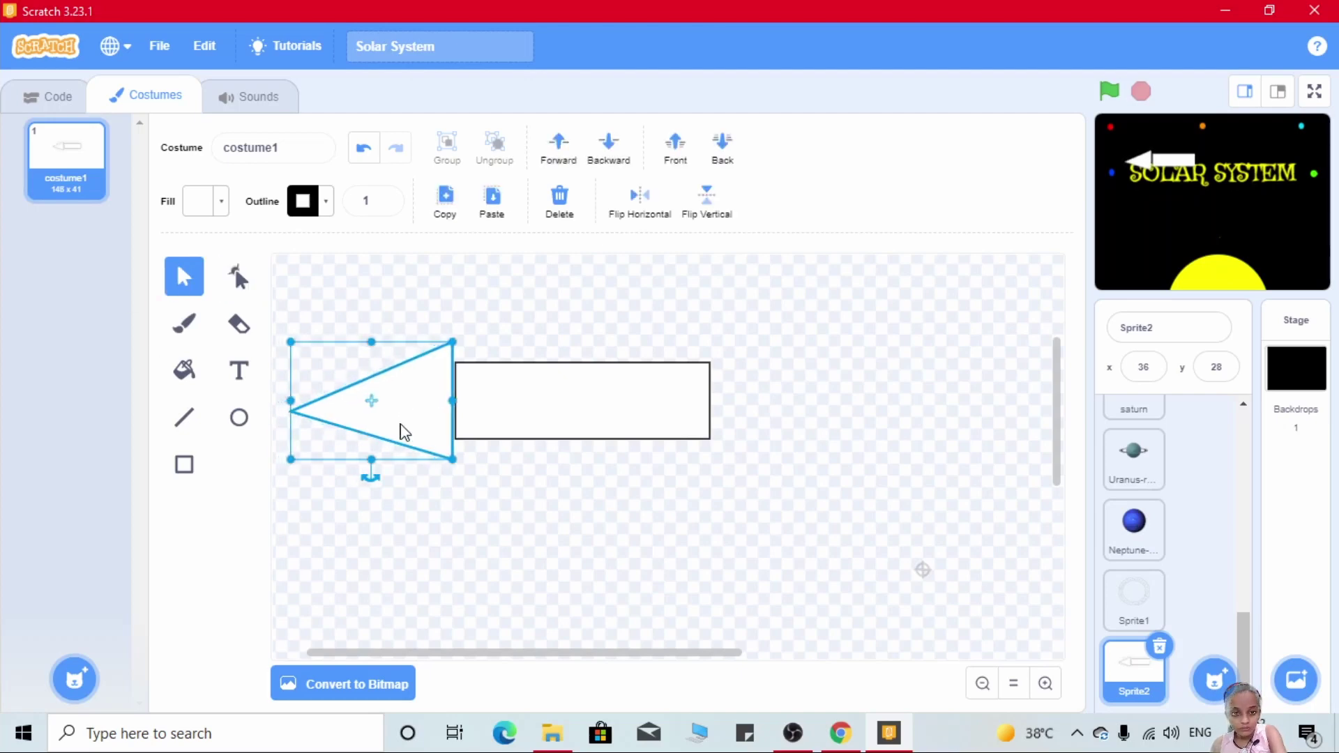
pyautogui.moveTo(404, 432); pyautogui.dragTo(434, 433)
pyautogui.moveTo(299, 296)
pyautogui.mouseDown()
pyautogui.moveTo(719, 502)
pyautogui.moveTo(595, 419)
pyautogui.moveTo(541, 408)
pyautogui.mouseUp()
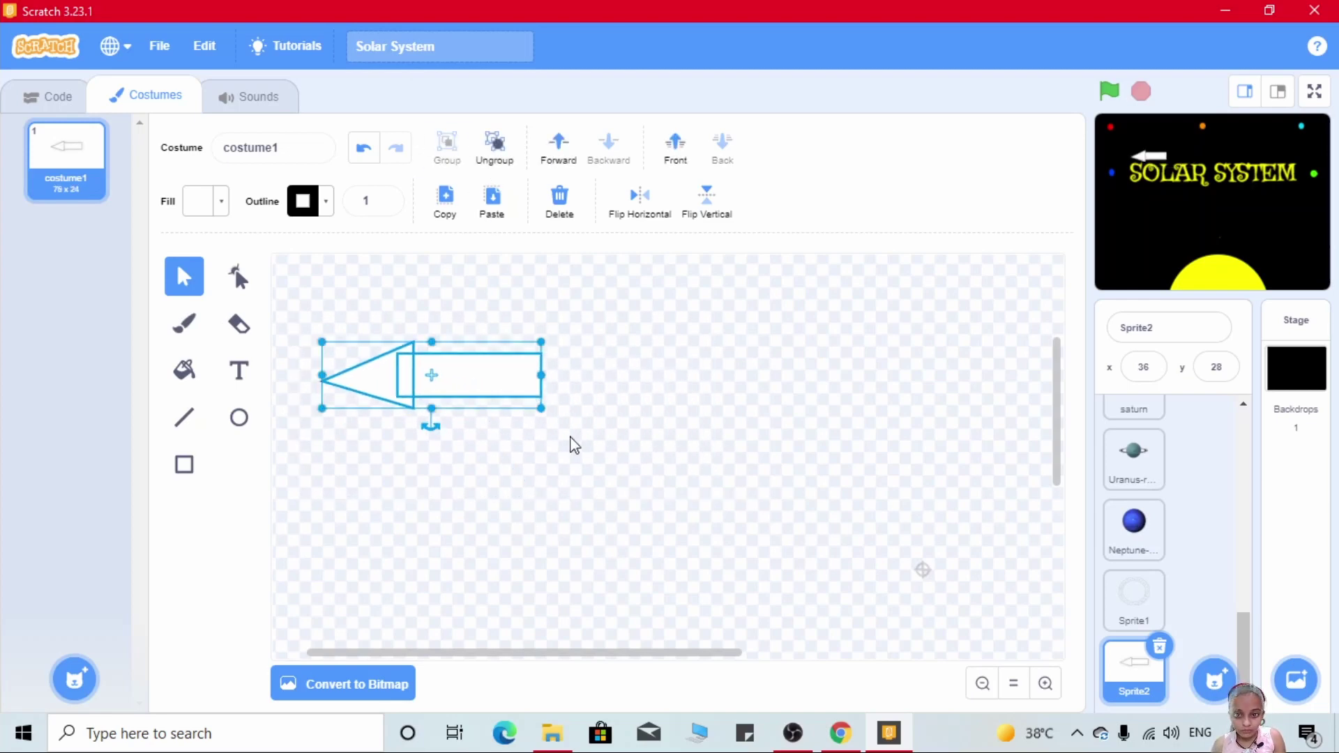
pyautogui.scroll(-2, 574, 444)
pyautogui.hotkey('shift', 'Right')
pyautogui.hotkey('shift', 'Right')
pyautogui.hotkey('shift', 'Right')
pyautogui.hotkey('shift', 'Right')
pyautogui.hotkey('shift', 'Right')
pyautogui.hotkey('shift', 'Right')
pyautogui.hotkey('shift', 'Right')
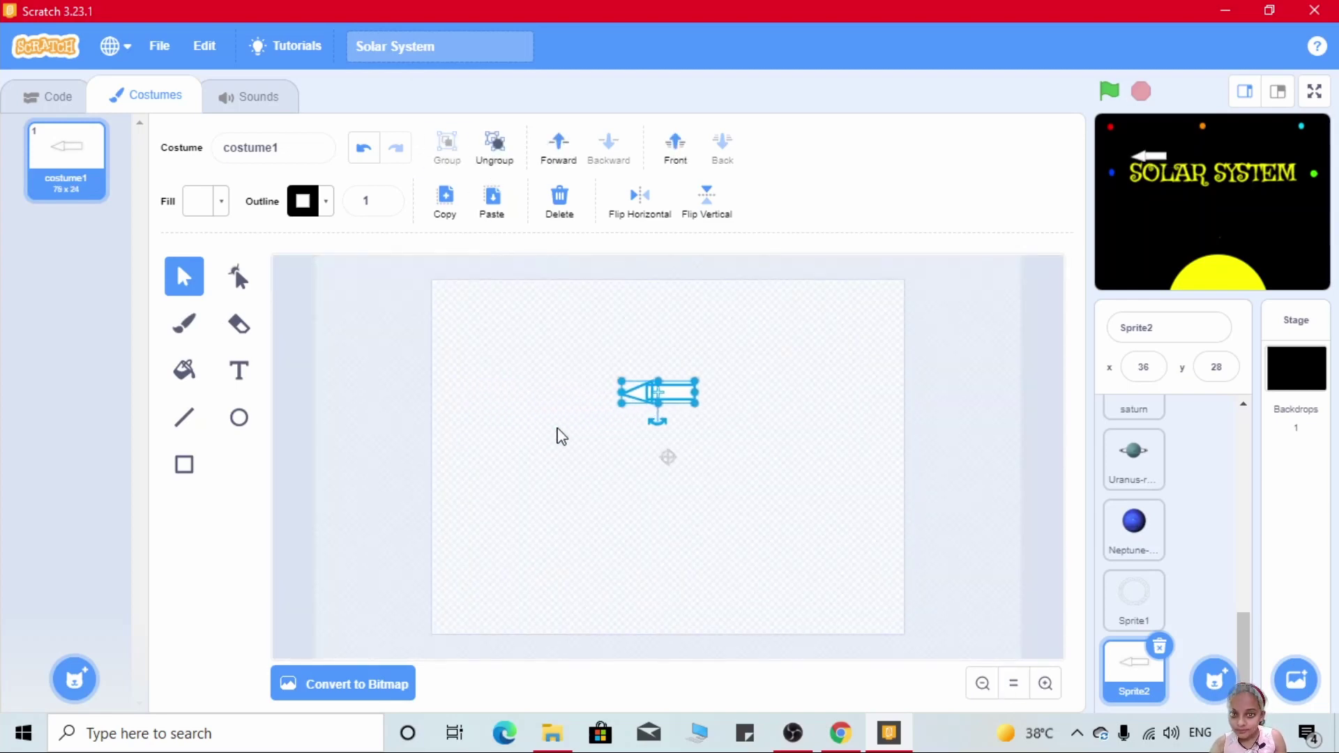
pyautogui.hotkey('shift', 'Right')
pyautogui.hotkey('shift', 'Right')
pyautogui.hotkey('shift', 'Right')
pyautogui.hotkey('shift', 'Right')
pyautogui.hotkey('shift', 'Right')
pyautogui.hotkey('shift', 'Right')
pyautogui.hotkey('shift', 'Up')
pyautogui.hotkey('shift', 'Up')
pyautogui.hotkey('shift', 'Up')
pyautogui.hotkey('shift', 'Down')
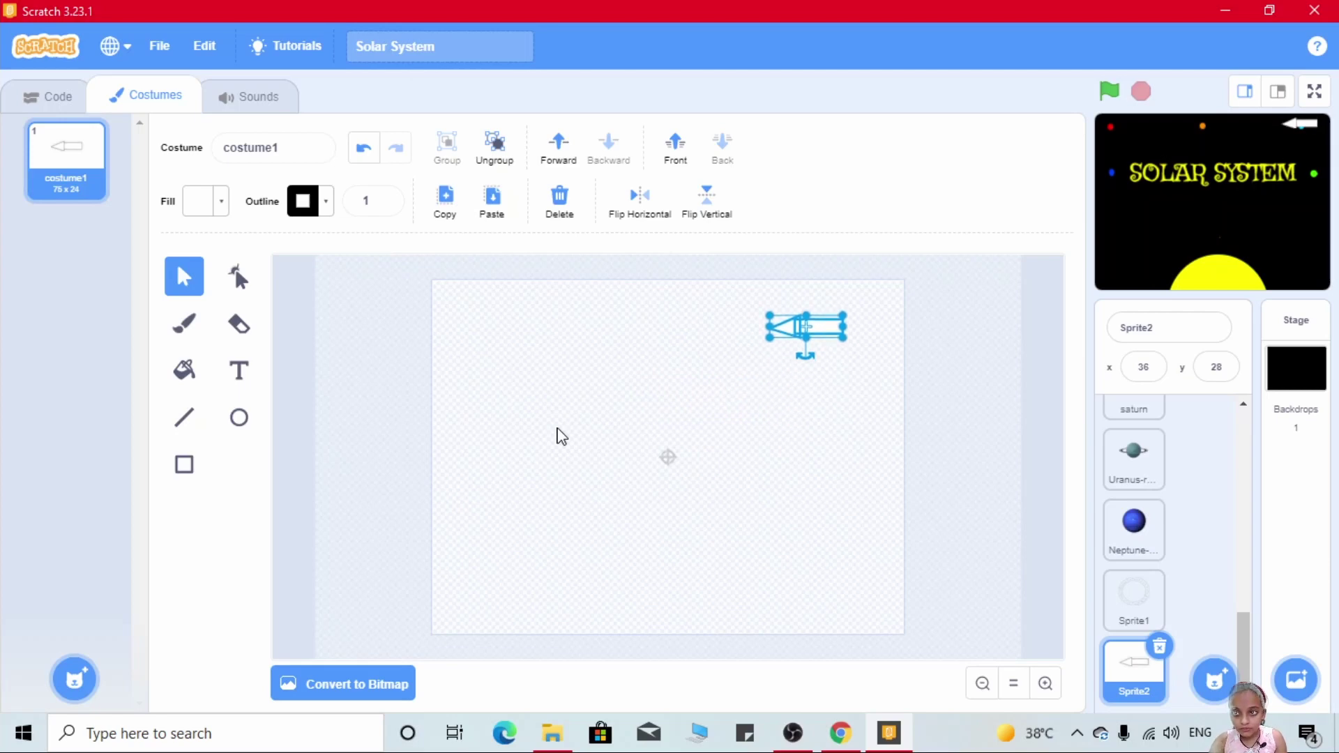
pyautogui.click(560, 435)
# Build the arrow's green-flag script: go to x 0, y 0, then hide
pyautogui.click(48, 96)
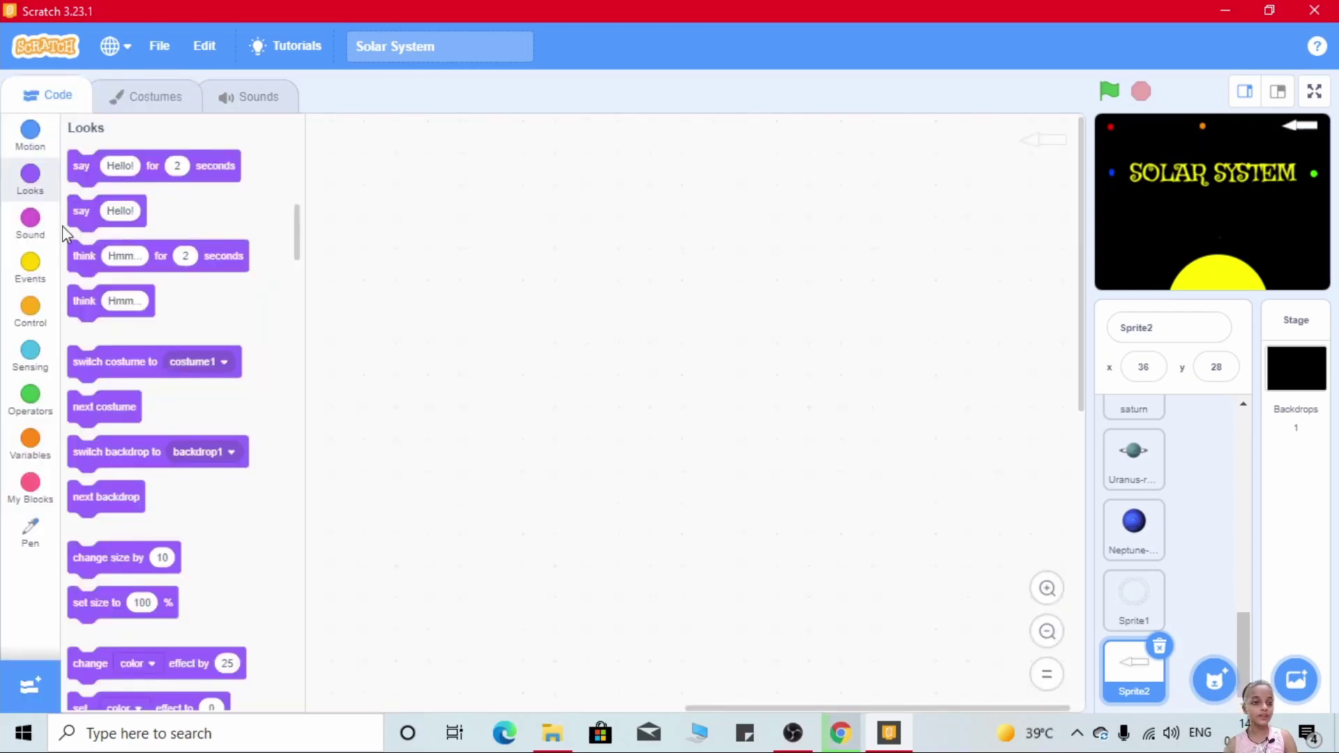
pyautogui.click(34, 261)
pyautogui.moveTo(95, 173)
pyautogui.mouseDown()
pyautogui.moveTo(378, 231)
pyautogui.moveTo(520, 222)
pyautogui.mouseUp()
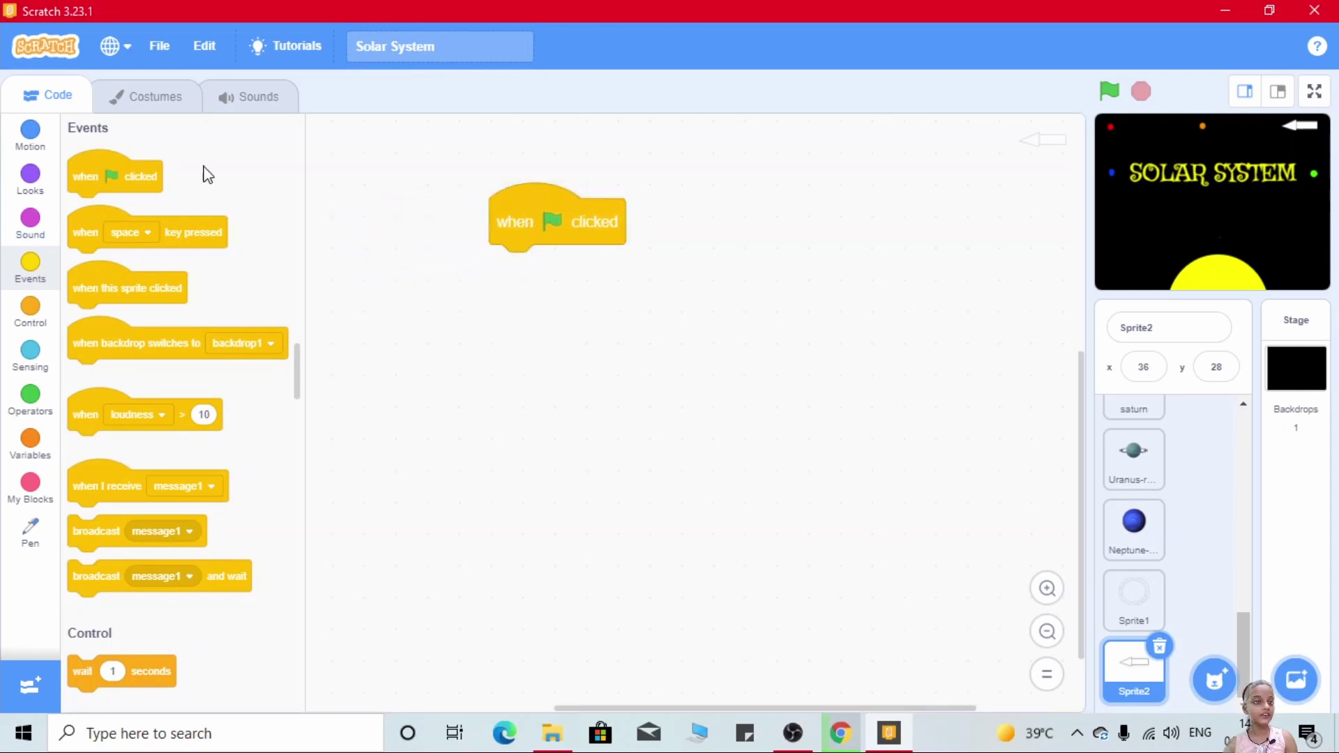
pyautogui.click(31, 138)
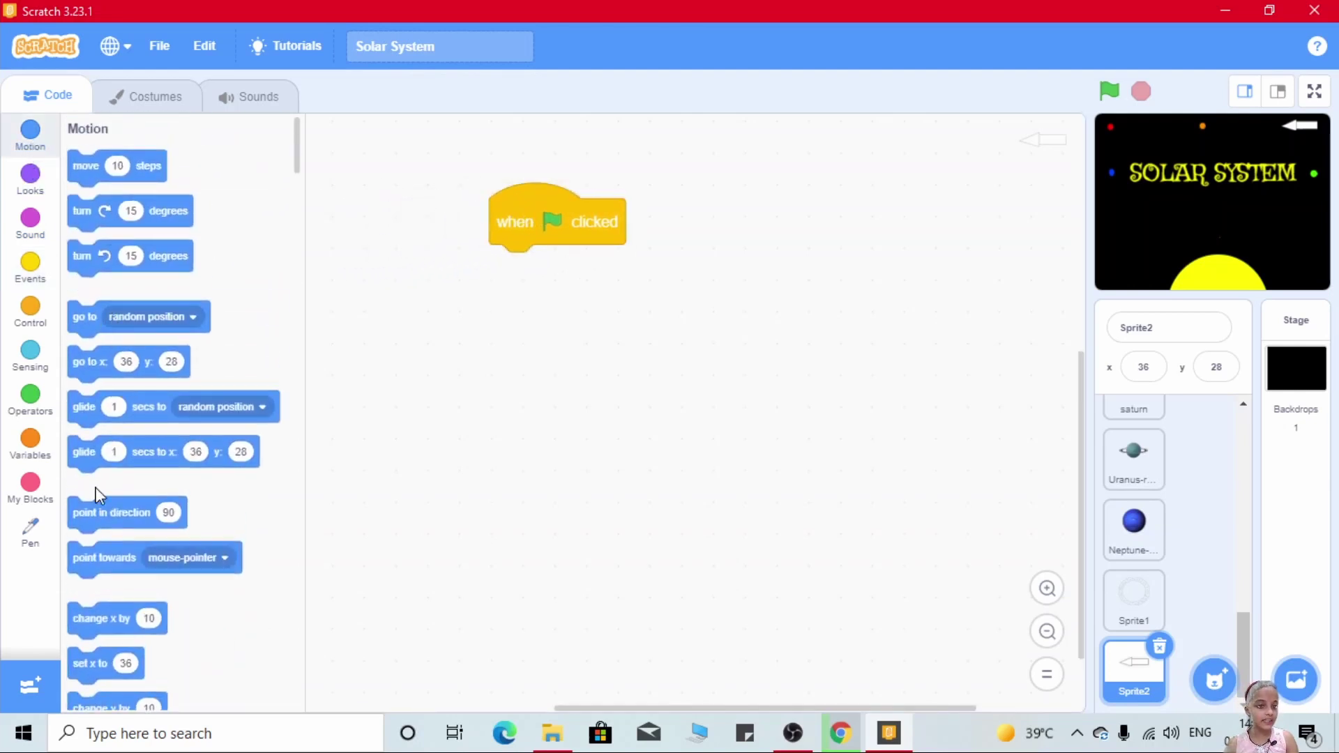
pyautogui.scroll(-2, 96, 494)
pyautogui.scroll(-2, 99, 497)
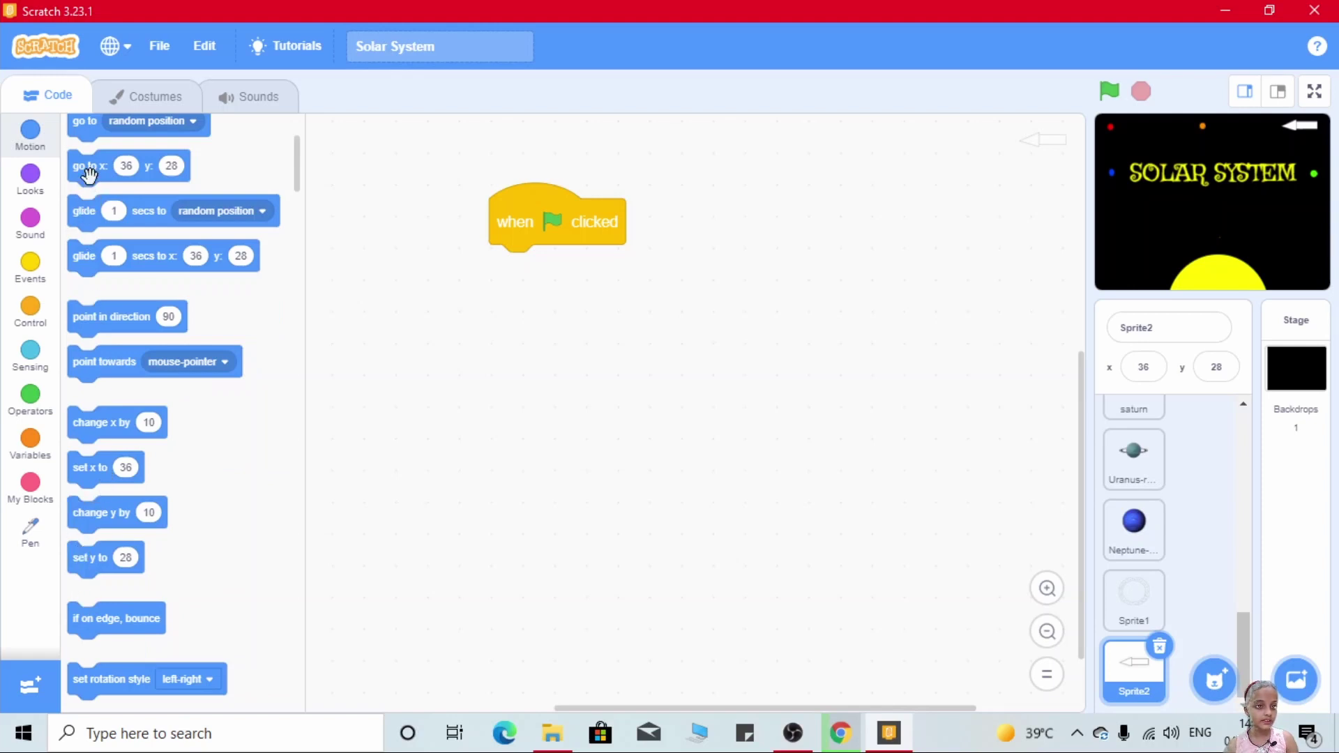
pyautogui.moveTo(89, 173); pyautogui.dragTo(560, 274)
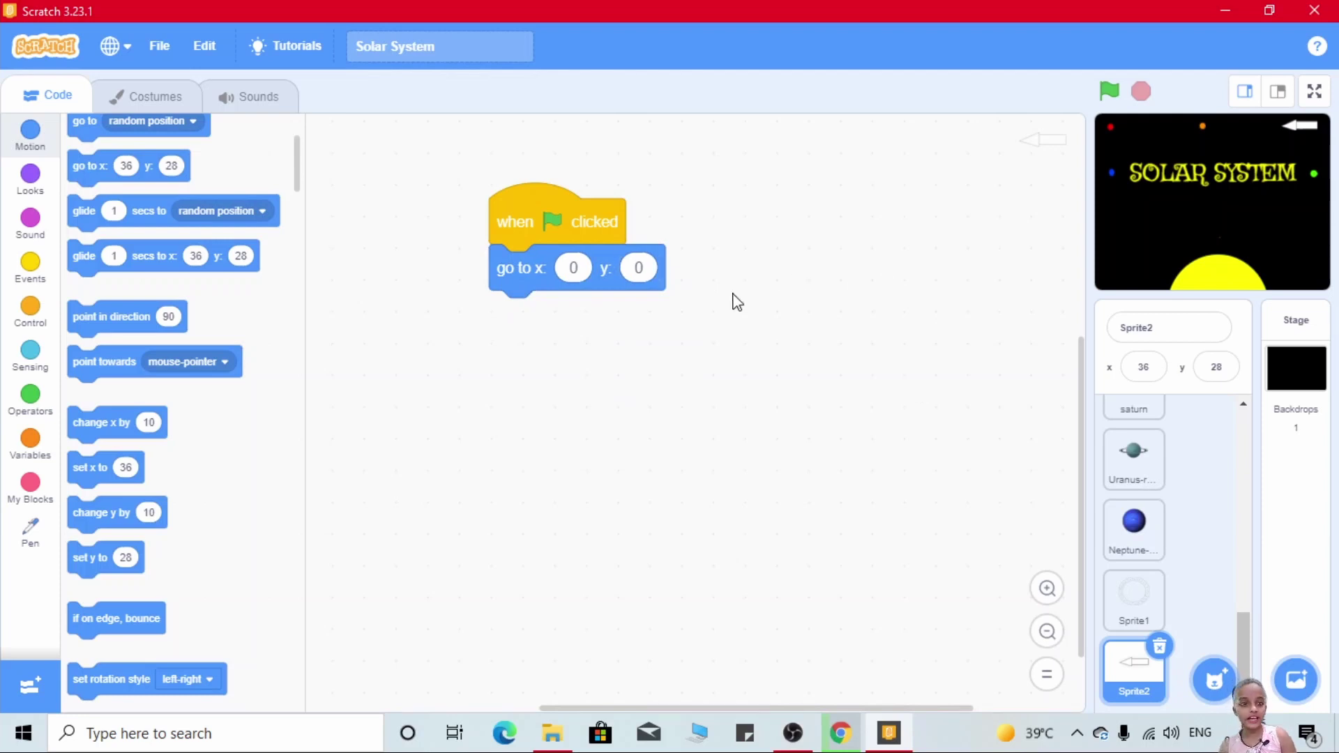
pyautogui.click(29, 174)
pyautogui.scroll(-4, 146, 233)
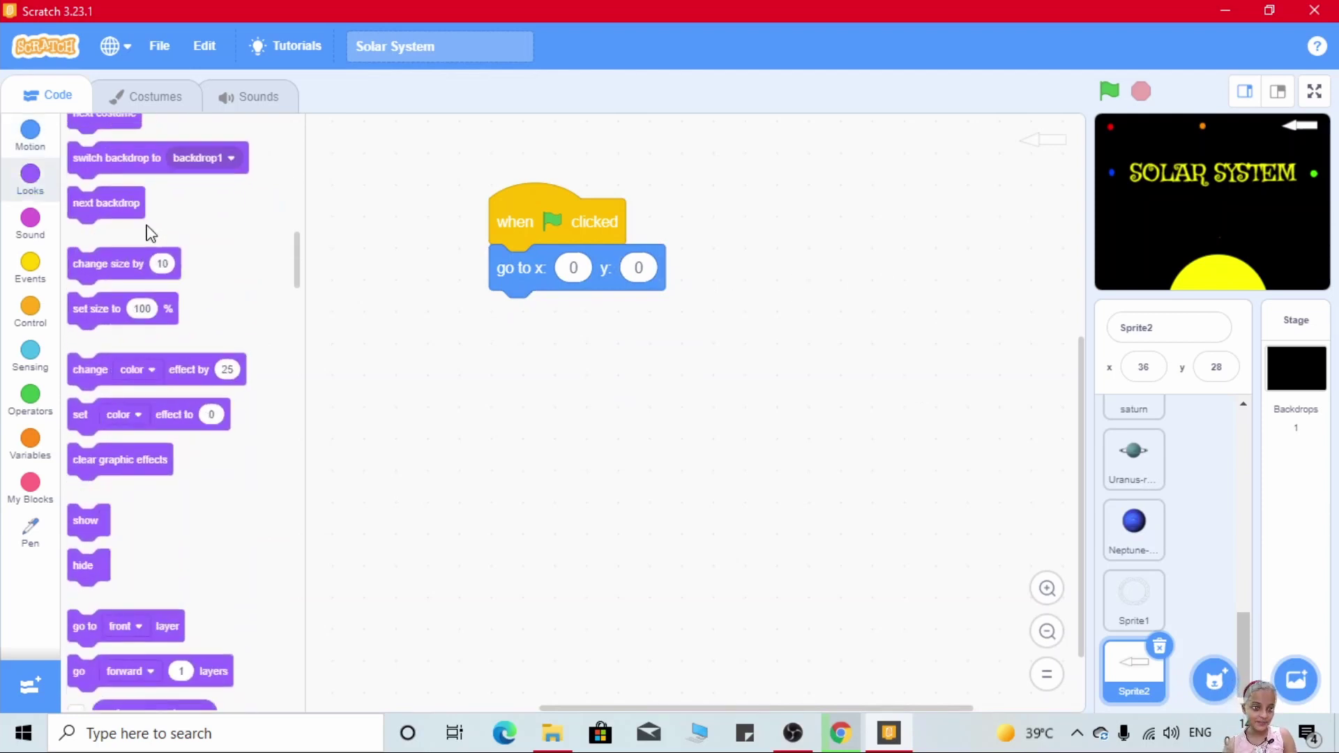
pyautogui.moveTo(88, 565); pyautogui.dragTo(438, 314)
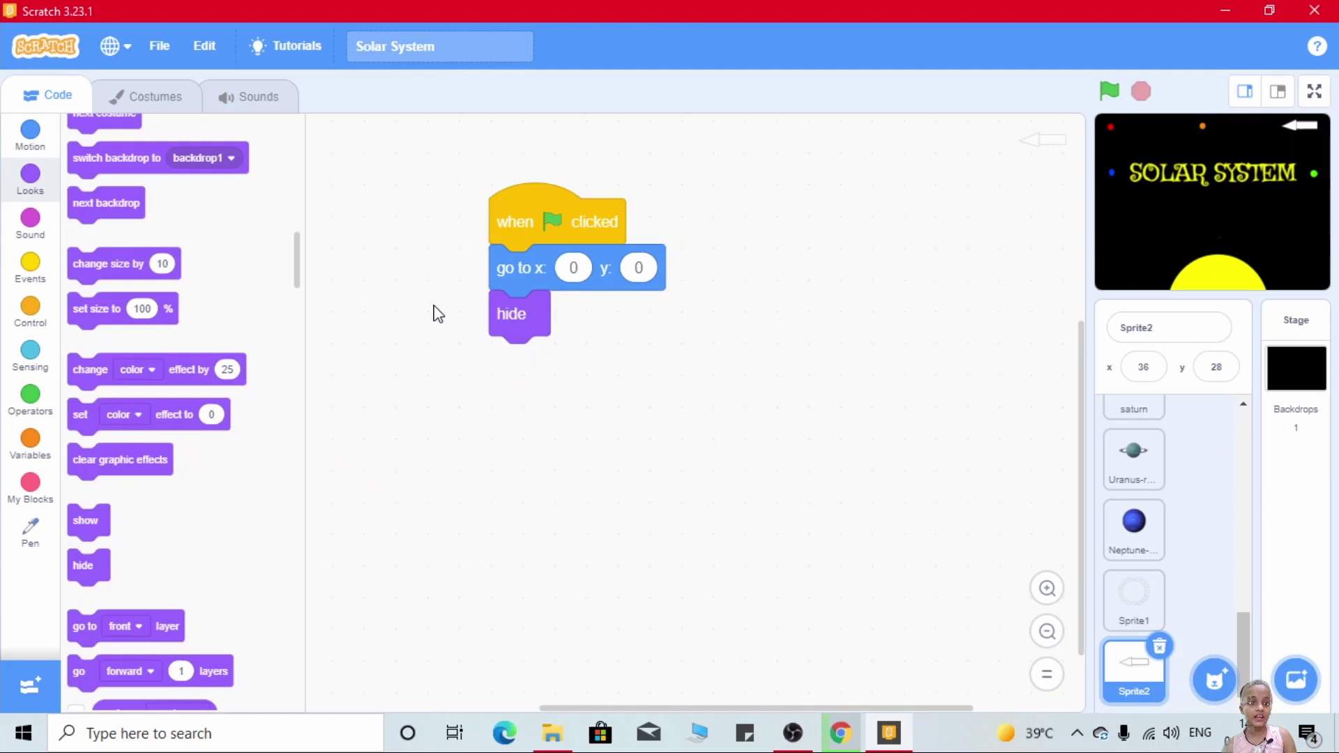
pyautogui.click(30, 266)
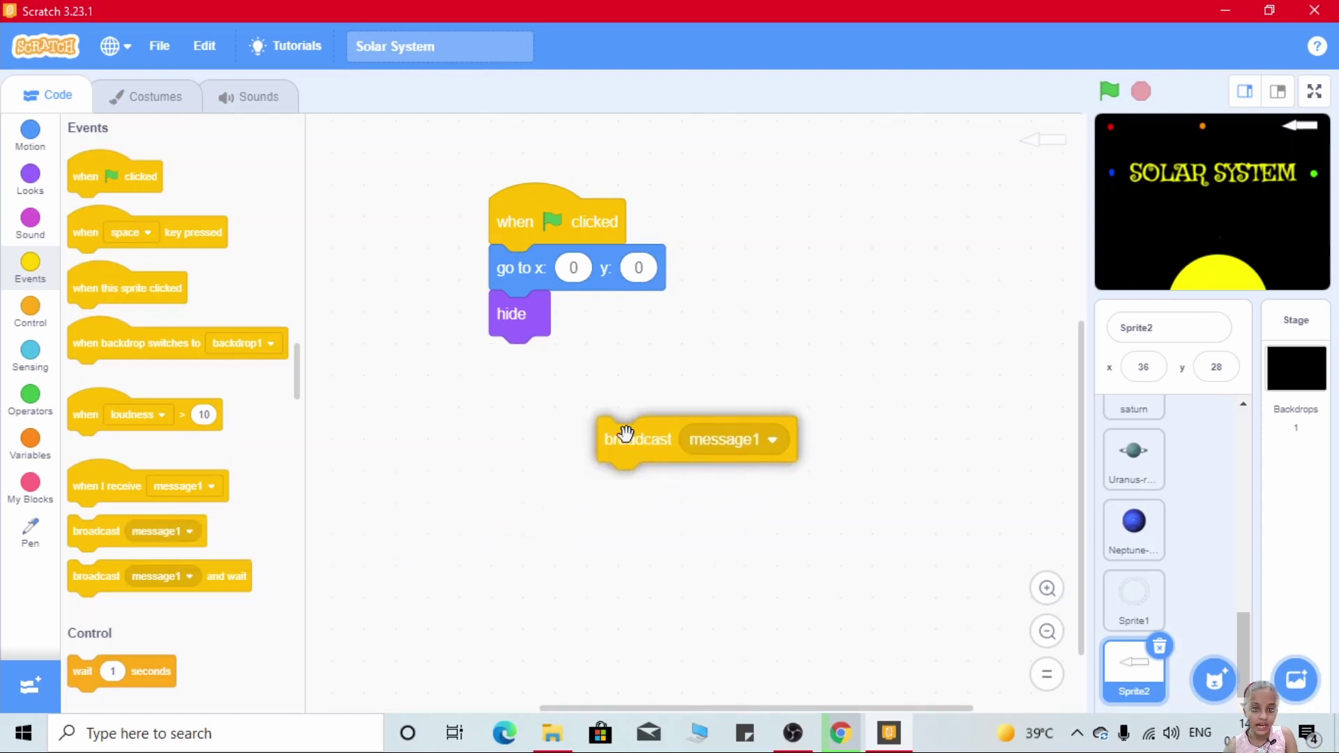
# Broadcast a new 'back' message under the arrow's 'when this sprite clicked' block
pyautogui.moveTo(96, 534); pyautogui.dragTo(625, 441)
pyautogui.click(772, 440)
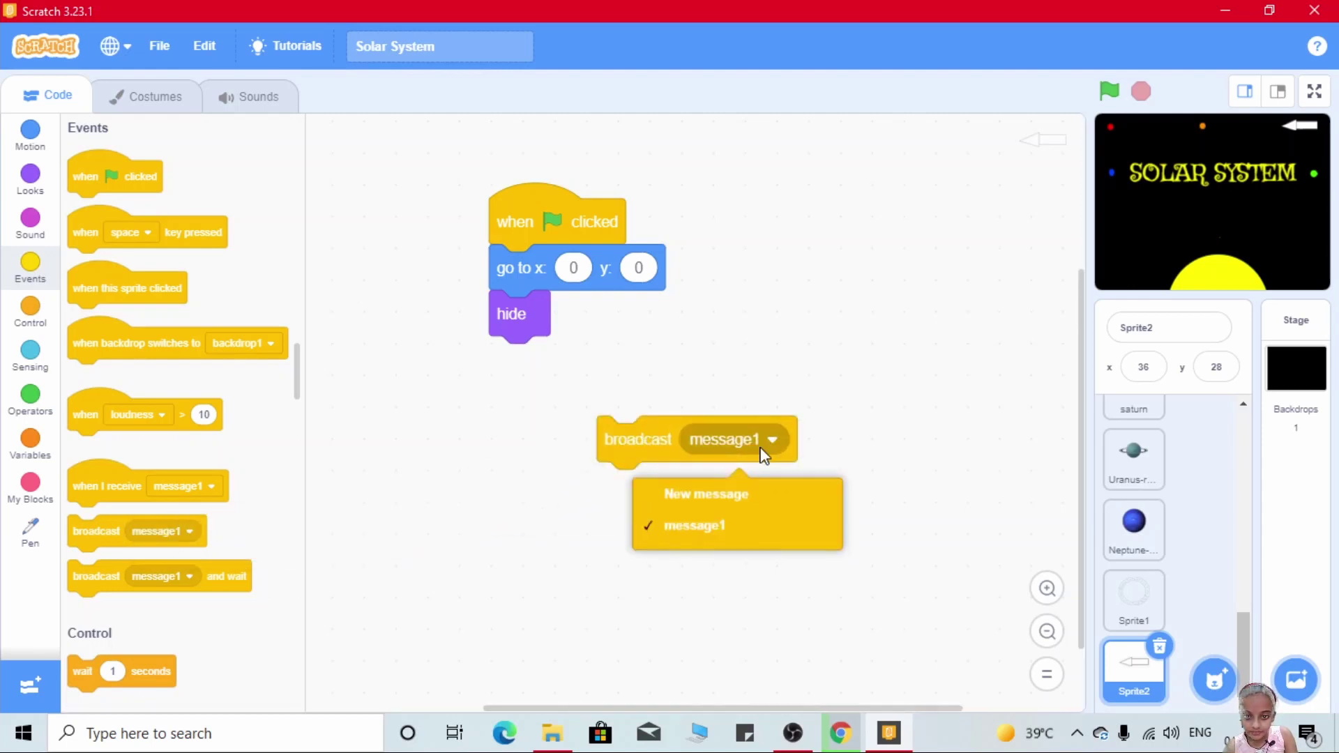
pyautogui.click(722, 498)
pyautogui.write('back')
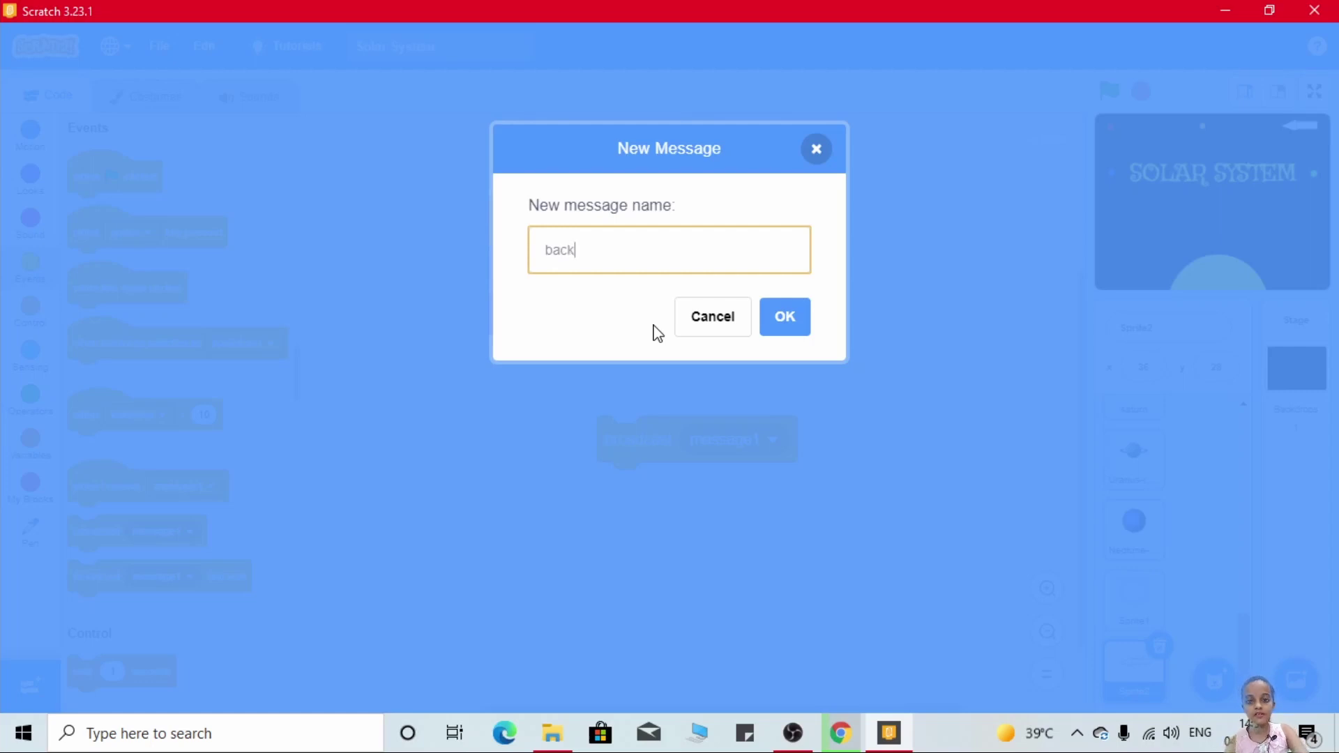
pyautogui.click(790, 320)
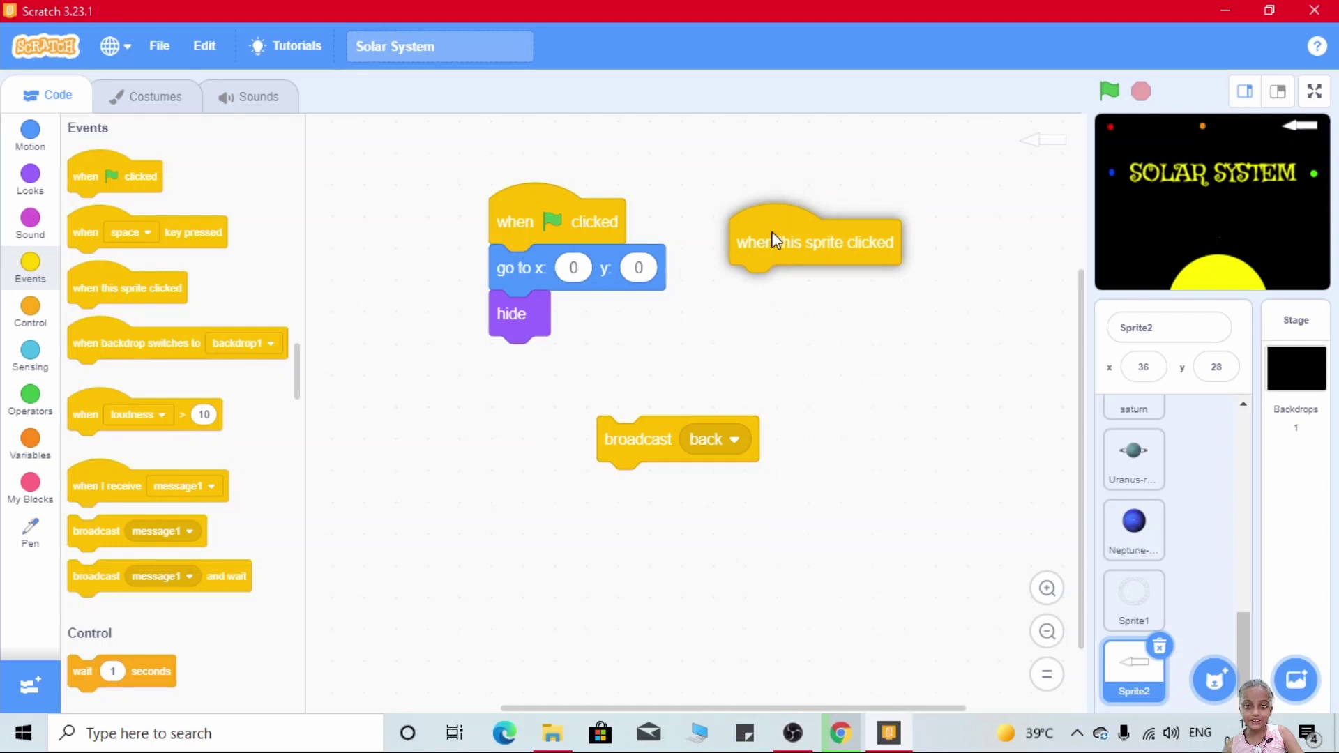
pyautogui.moveTo(774, 240); pyautogui.dragTo(792, 244)
pyautogui.moveTo(621, 447); pyautogui.dragTo(806, 300)
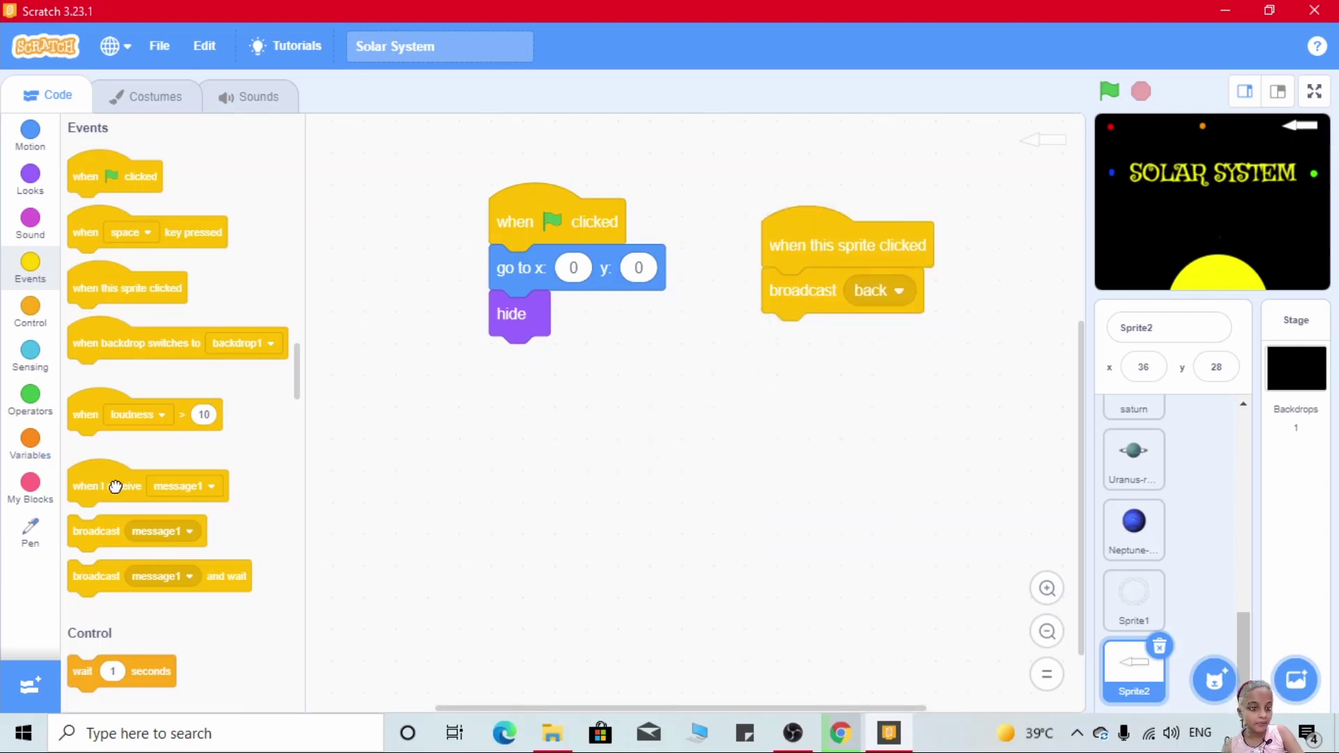
# Add a 'when I receive back' script that hides the arrow
pyautogui.moveTo(116, 486); pyautogui.dragTo(513, 440)
pyautogui.click(672, 436)
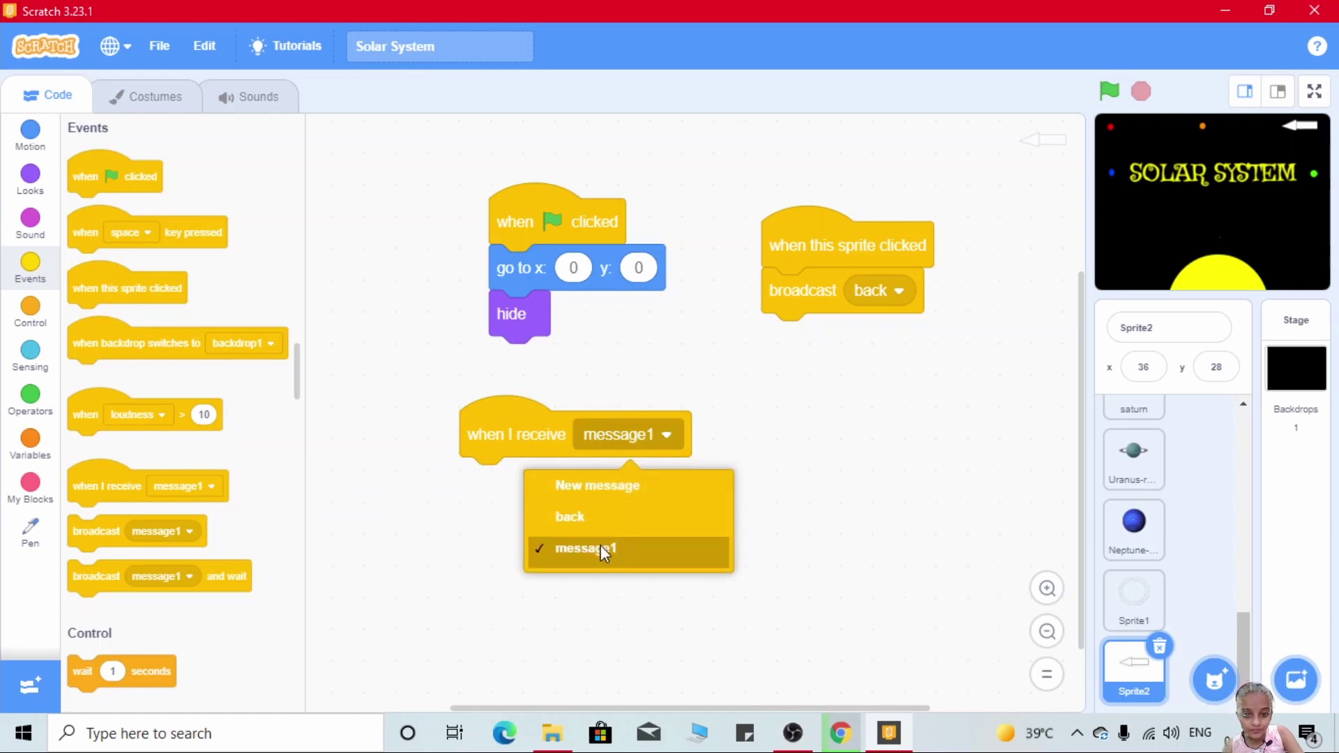
pyautogui.click(606, 477)
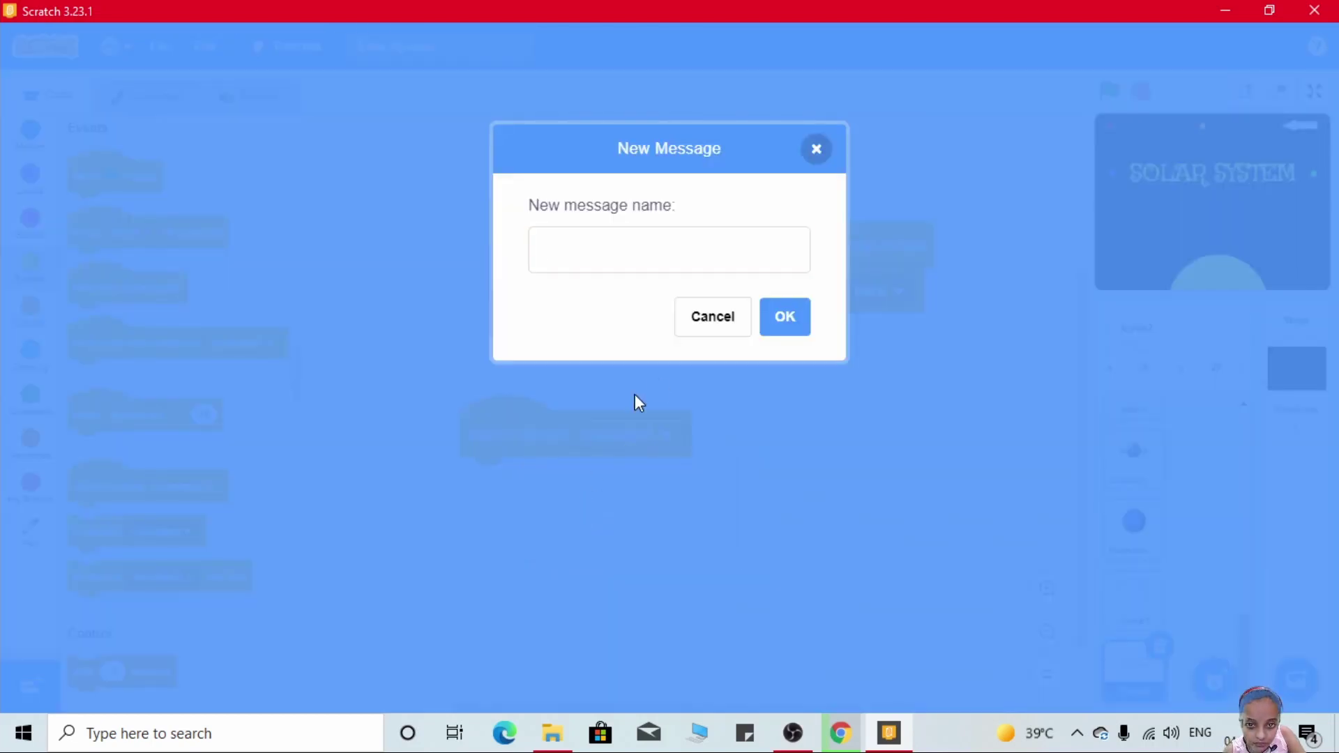
pyautogui.click(817, 150)
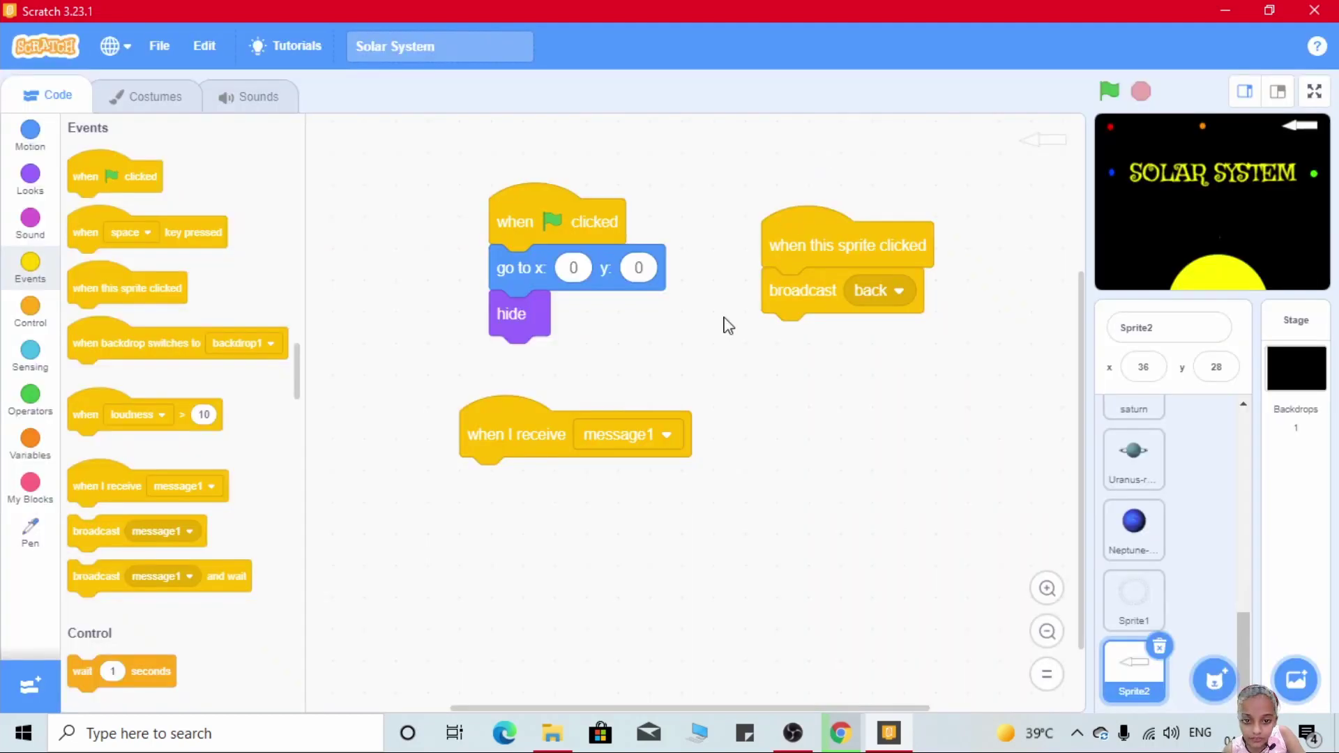
pyautogui.click(664, 435)
pyautogui.click(576, 517)
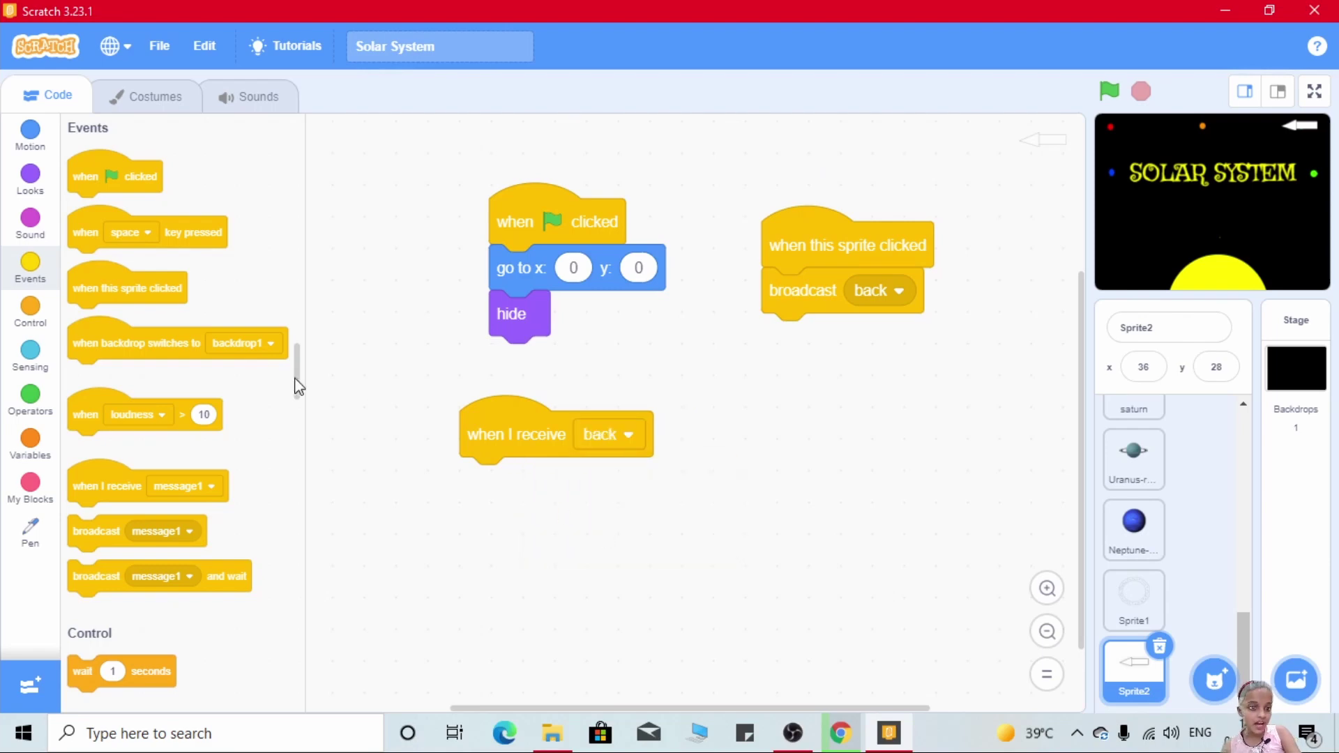
pyautogui.click(31, 180)
pyautogui.scroll(-5, 83, 242)
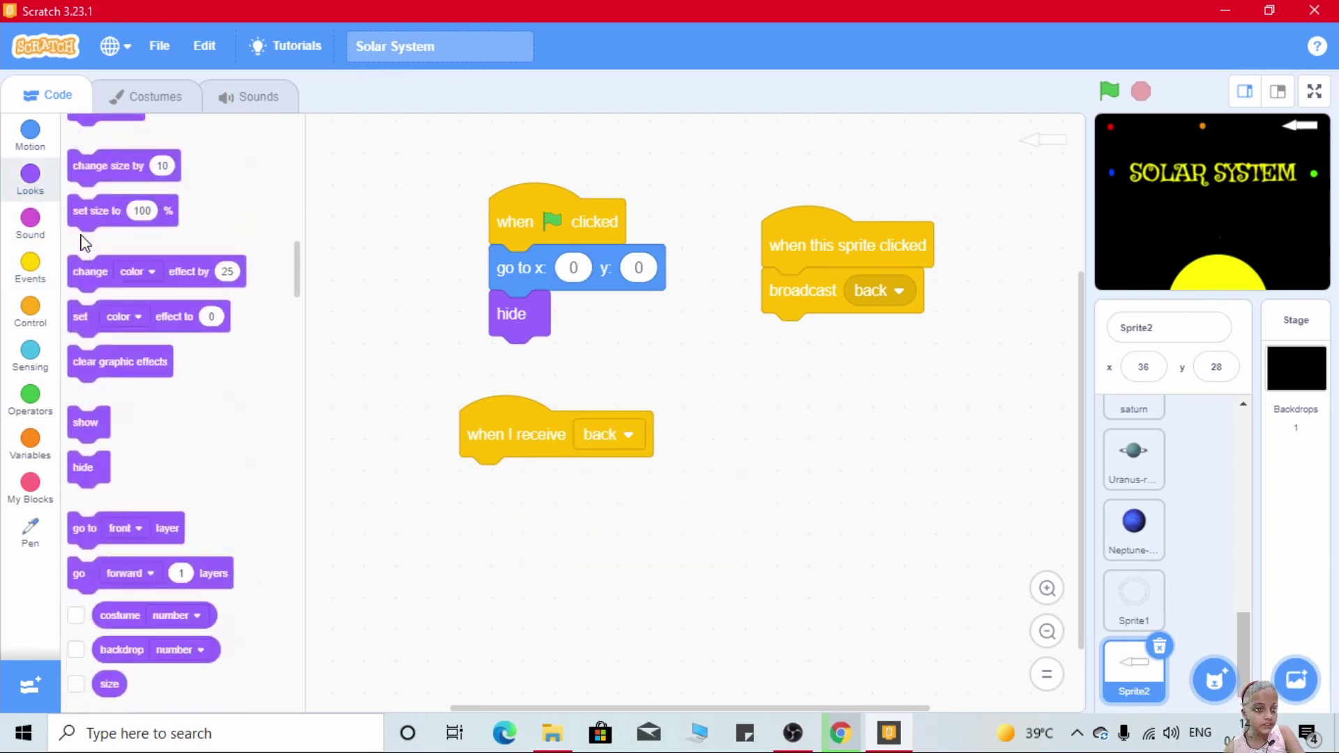
pyautogui.scroll(-1, 127, 473)
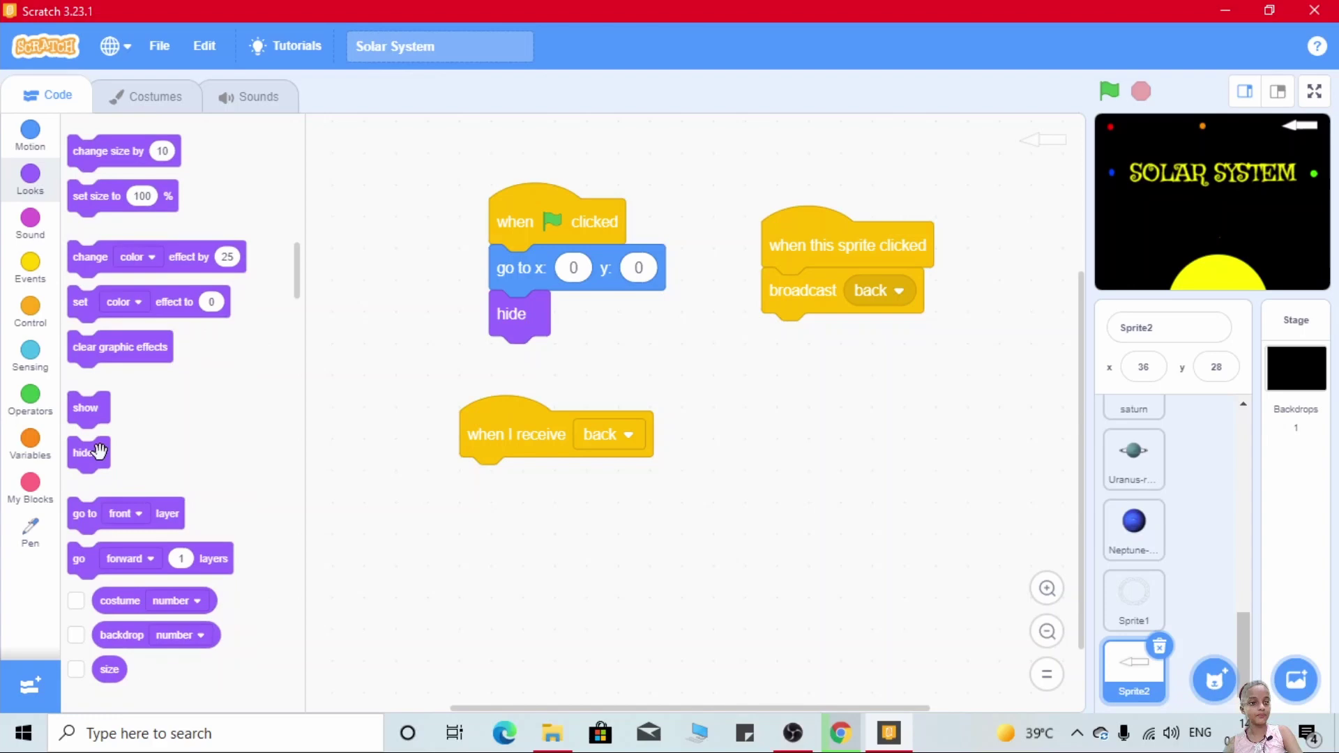
pyautogui.moveTo(95, 453); pyautogui.dragTo(481, 479)
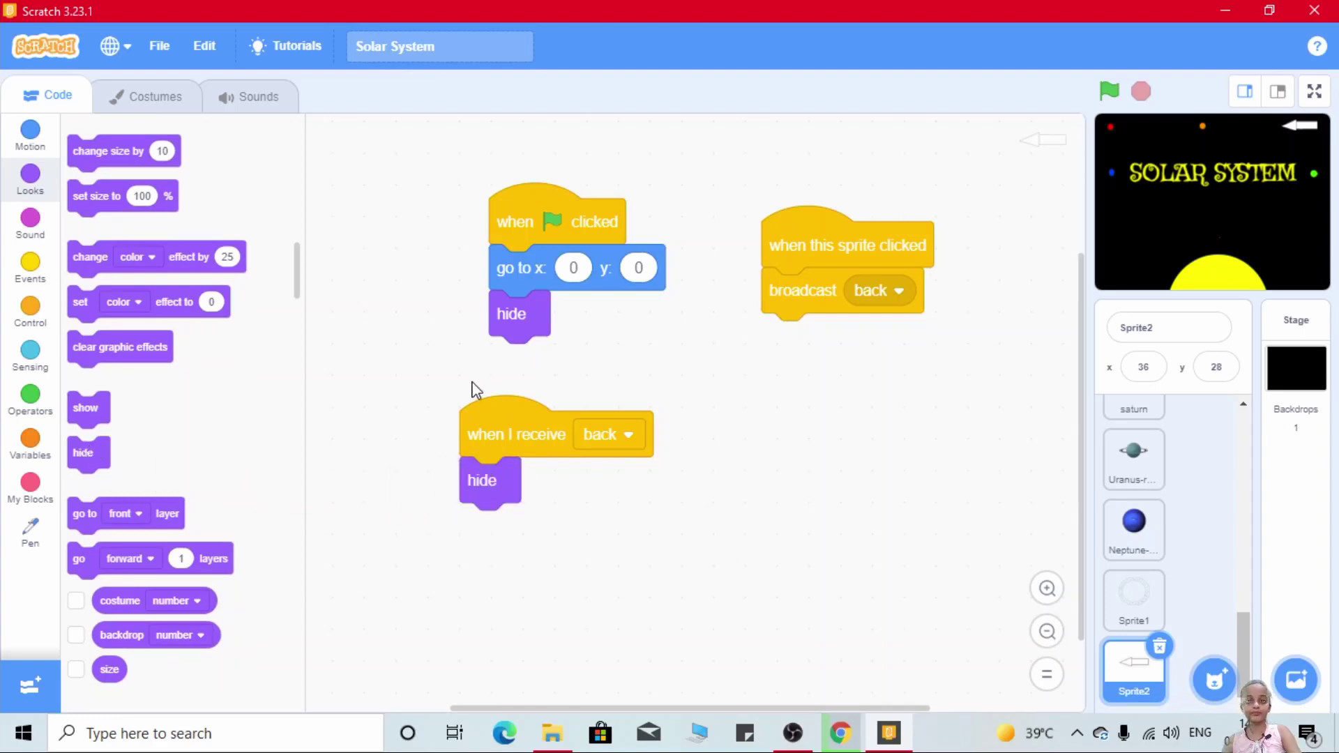